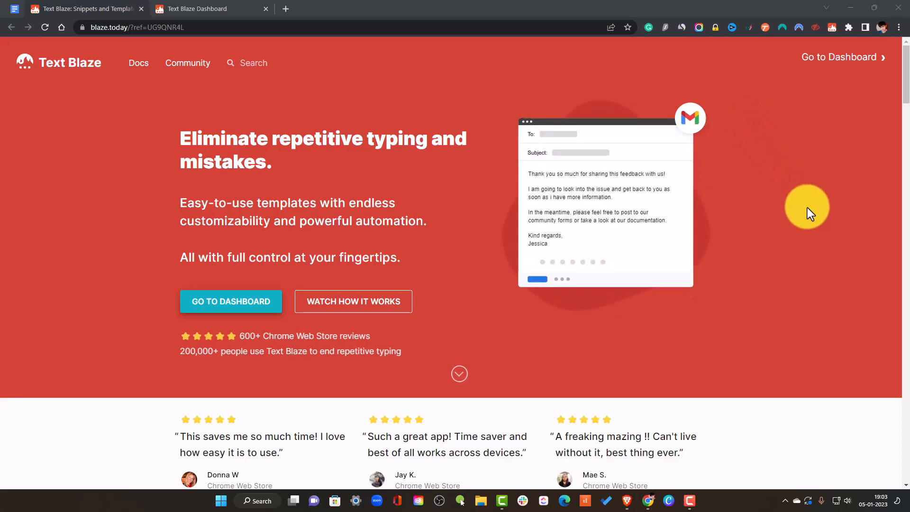
# Look through the Text Blaze home page, including the savings figures and the three-part explanation of how snippets work
pyautogui.moveTo(908, 84); pyautogui.dragTo(908, 186)
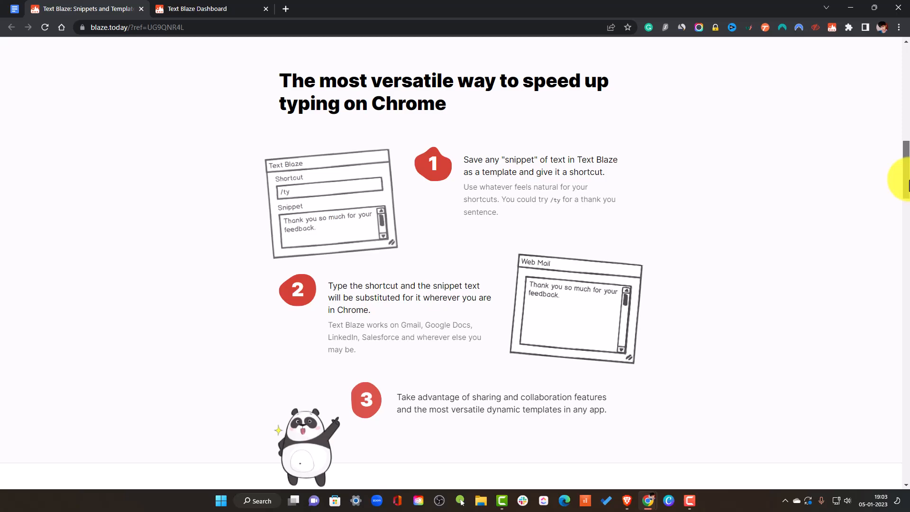
pyautogui.moveTo(908, 185); pyautogui.dragTo(908, 138)
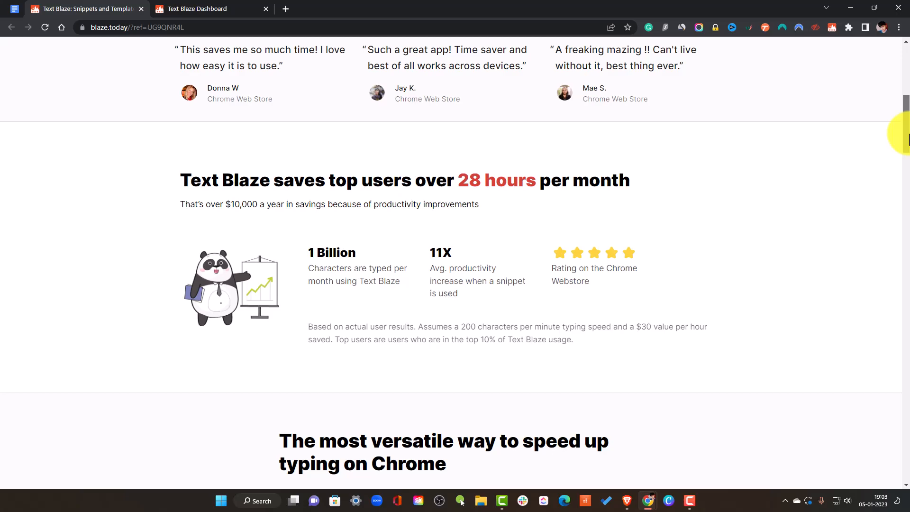
pyautogui.moveTo(908, 138); pyautogui.dragTo(867, 6)
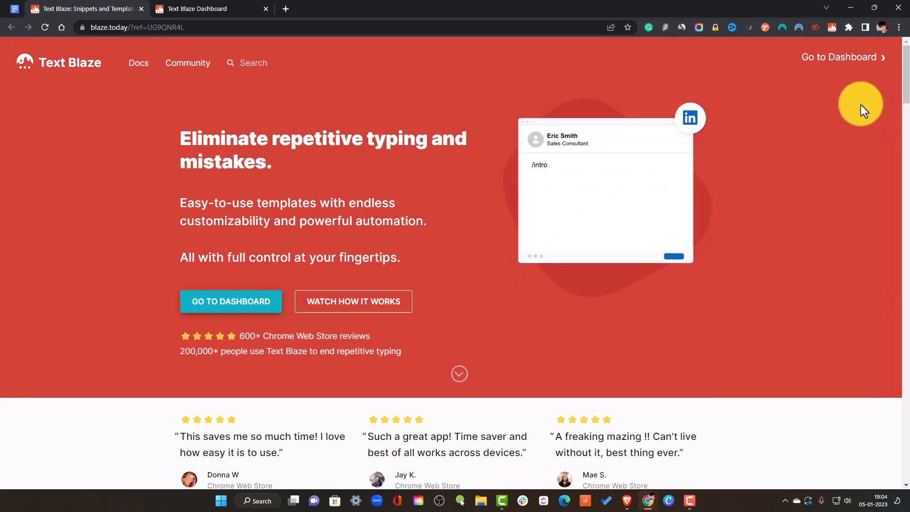
pyautogui.moveTo(907, 81)
pyautogui.mouseDown()
pyautogui.moveTo(908, 97)
pyautogui.moveTo(907, 79)
pyautogui.mouseUp()
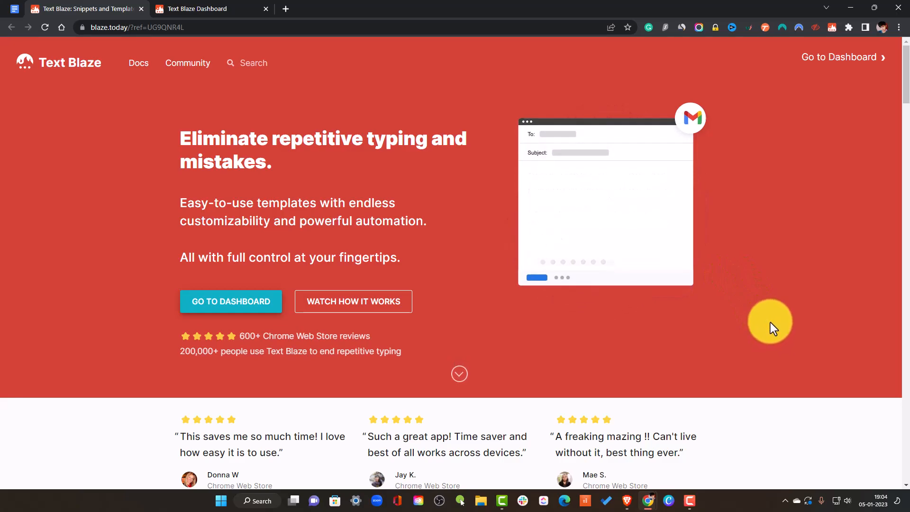
pyautogui.moveTo(908, 81); pyautogui.dragTo(907, 56)
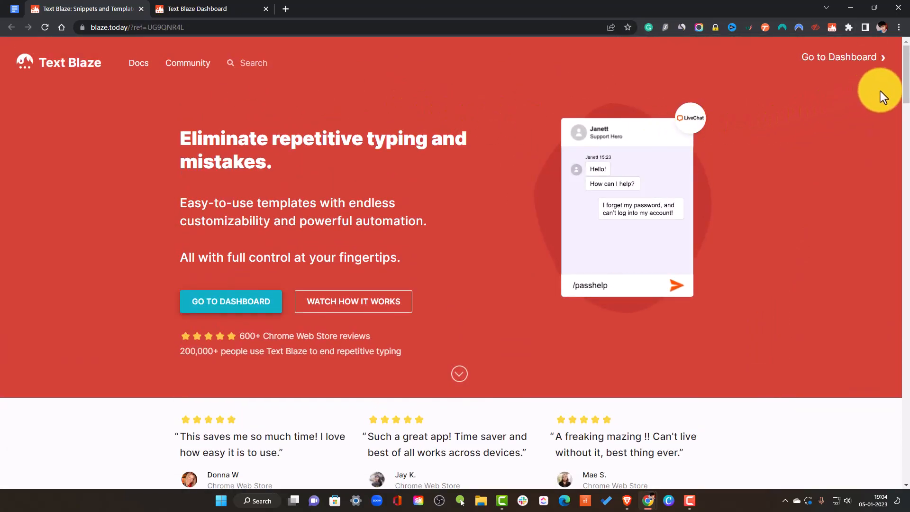
pyautogui.moveTo(905, 87)
pyautogui.mouseDown()
pyautogui.moveTo(903, 126)
pyautogui.moveTo(900, 81)
pyautogui.mouseUp()
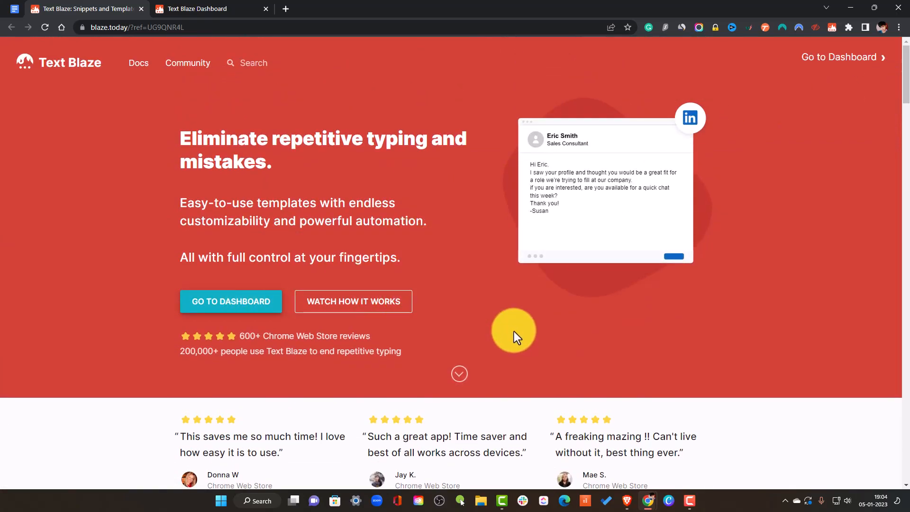
# Open the Text Blaze dashboard from the home page
pyautogui.click(271, 305)
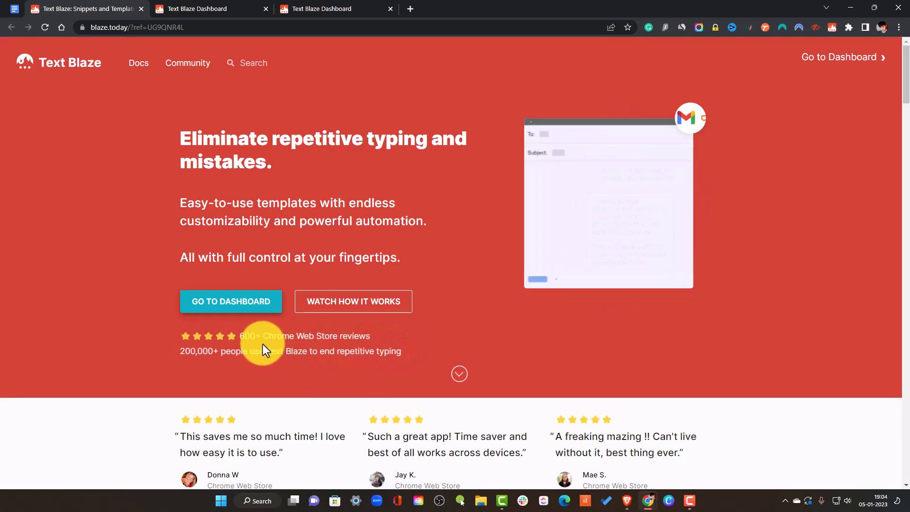
pyautogui.scroll(-8, 442, 365)
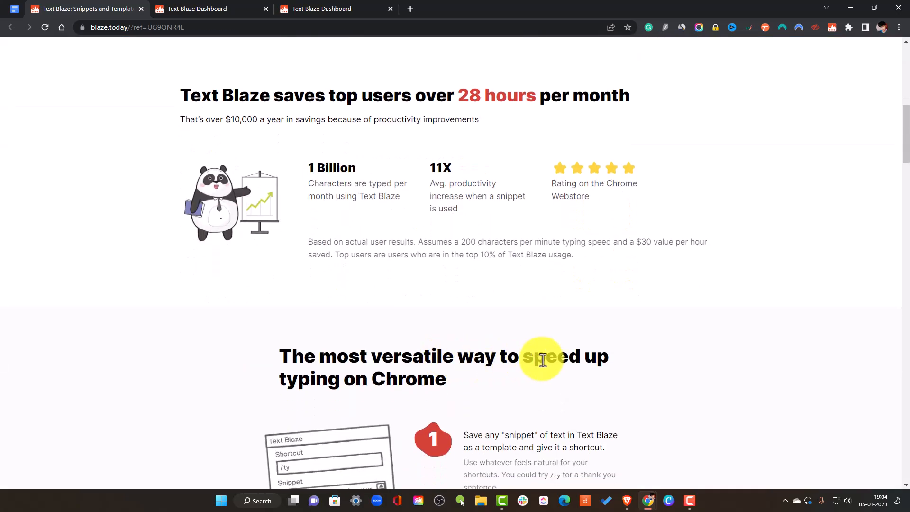
pyautogui.click(226, 14)
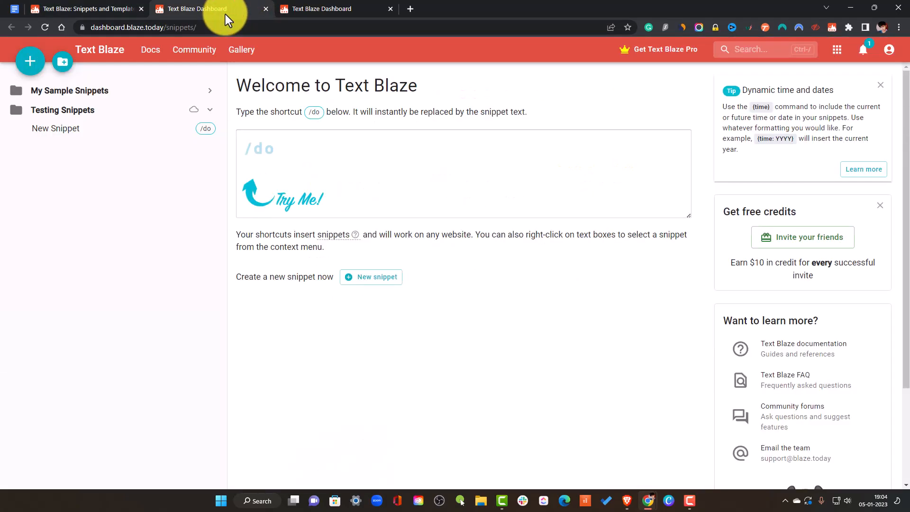
# Search Google for "textblaze chrome extension" in a new tab and open the Text Blaze page in the Chrome Web Store
pyautogui.rightClick(226, 14)
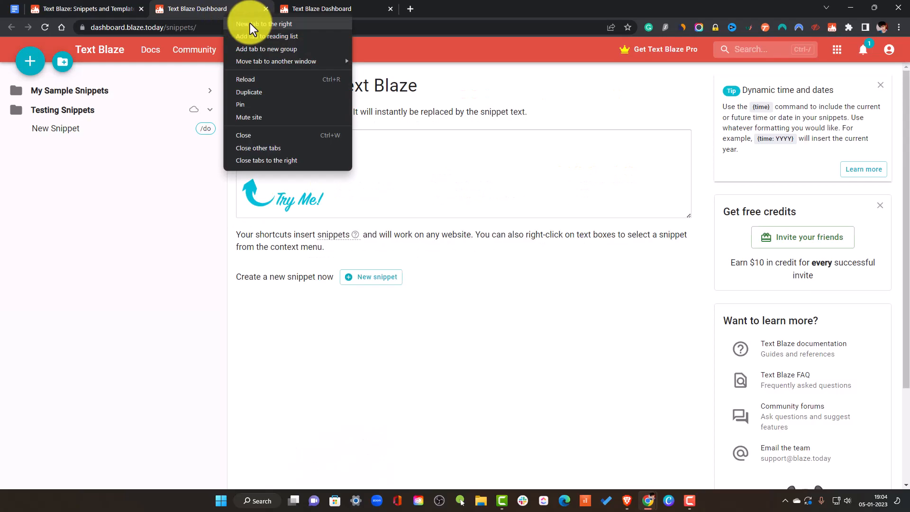
pyautogui.click(249, 24)
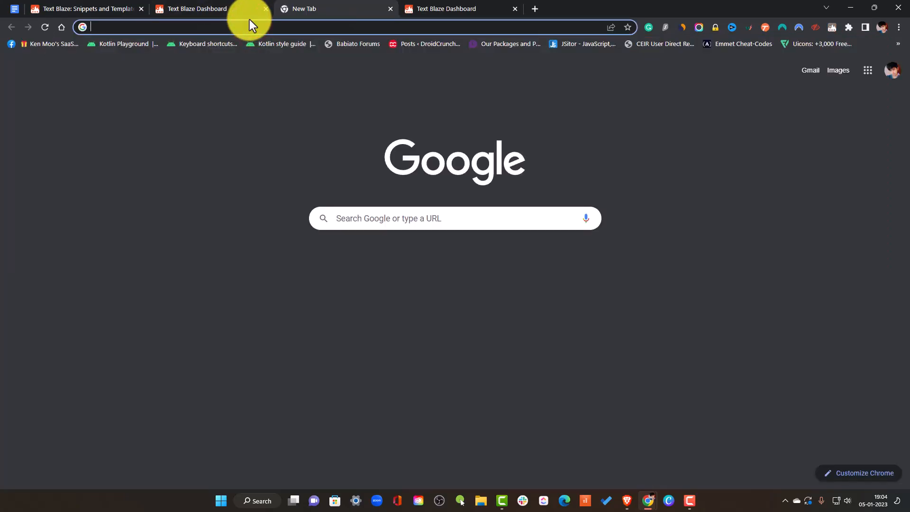
pyautogui.write('textblaze')
pyautogui.press('Delete')
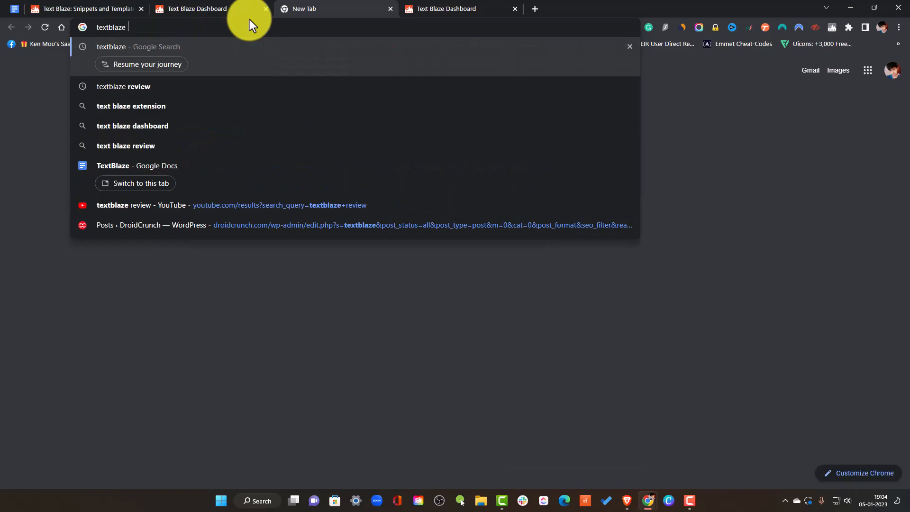
pyautogui.write('chrome ext')
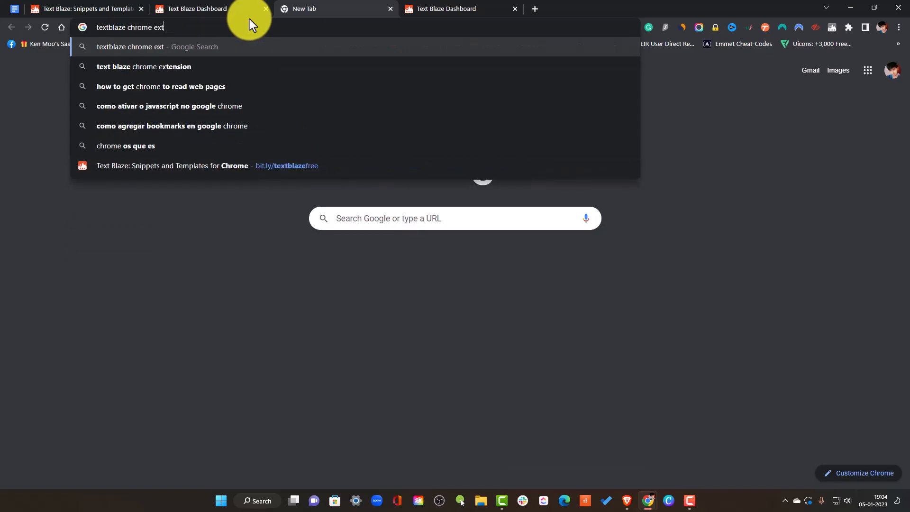
pyautogui.write('ension')
pyautogui.press('Return')
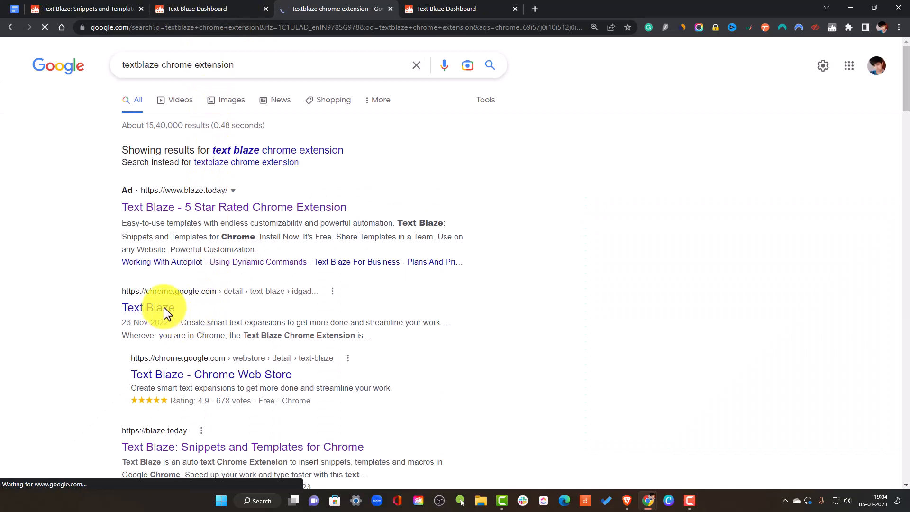
pyautogui.click(164, 308)
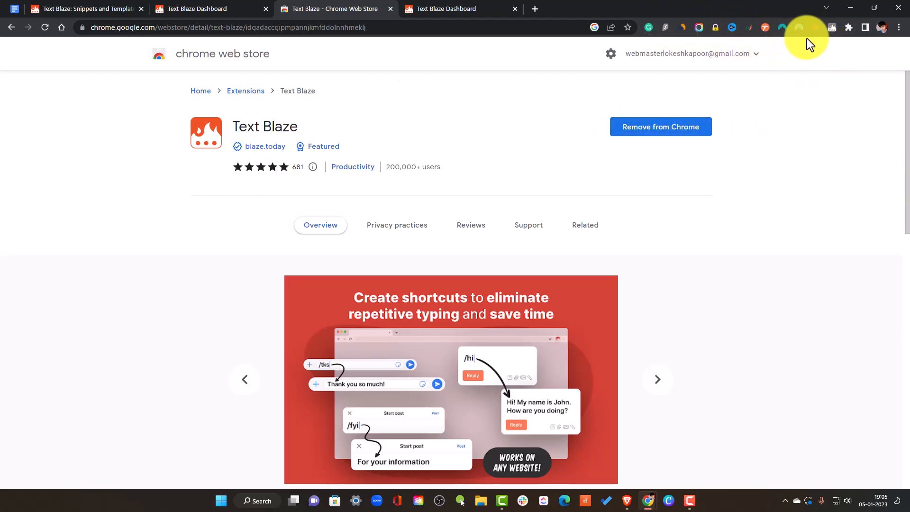
# Check Text Blaze's pin setting in the browser's list of installed extensions
pyautogui.click(847, 33)
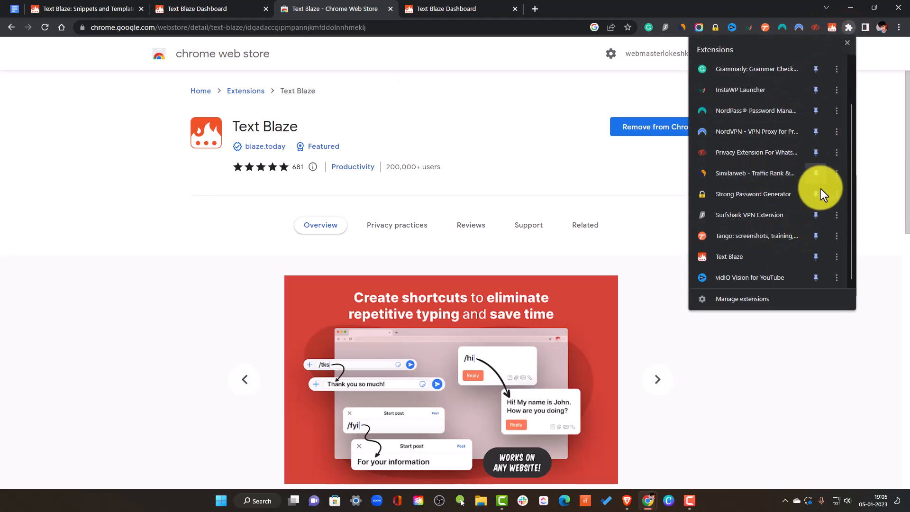
pyautogui.click(860, 204)
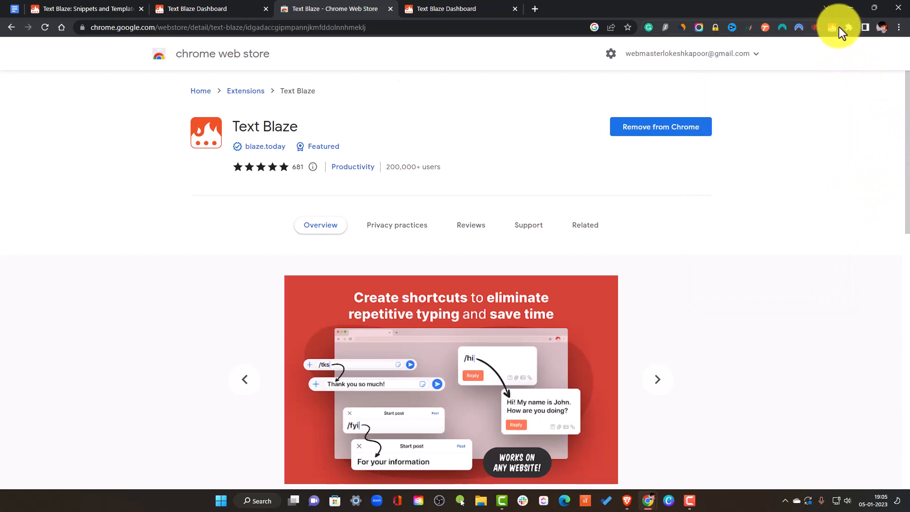
pyautogui.click(693, 501)
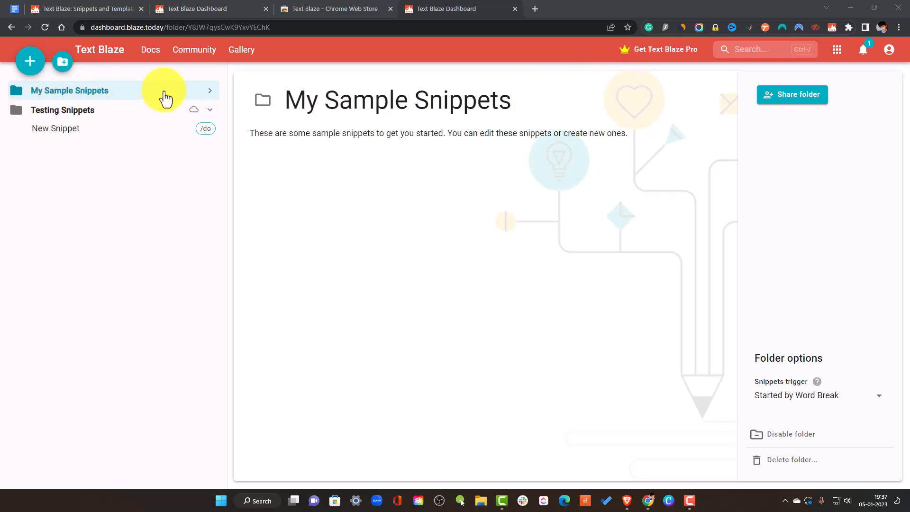
# Create a new snippet folder in the Text Blaze dashboard and delete it again along with its snippets
pyautogui.click(63, 66)
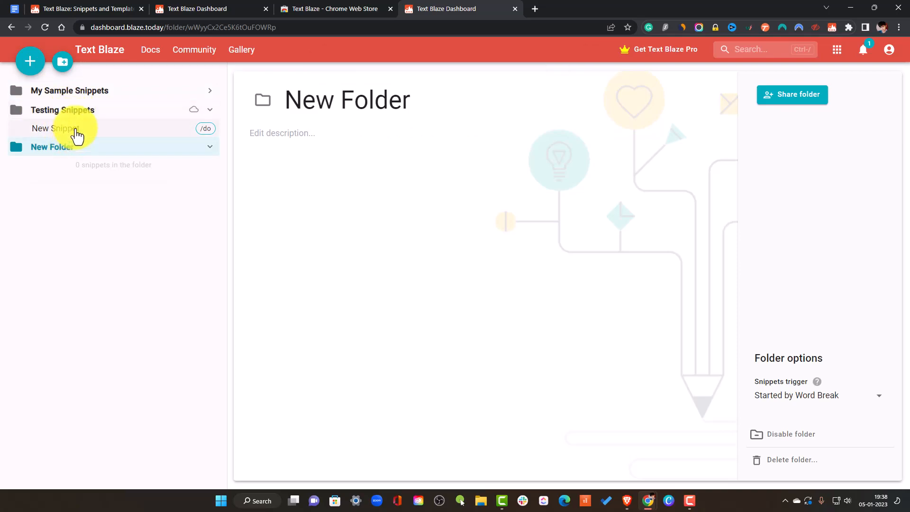
pyautogui.click(784, 459)
pyautogui.click(397, 263)
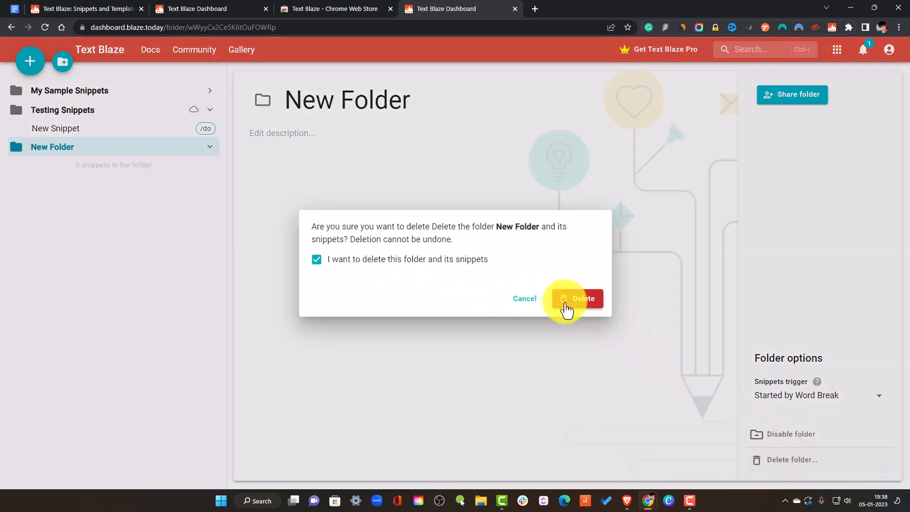
# Expand the My Sample Snippets folder and open the Demo - Plain text snippet
pyautogui.click(90, 92)
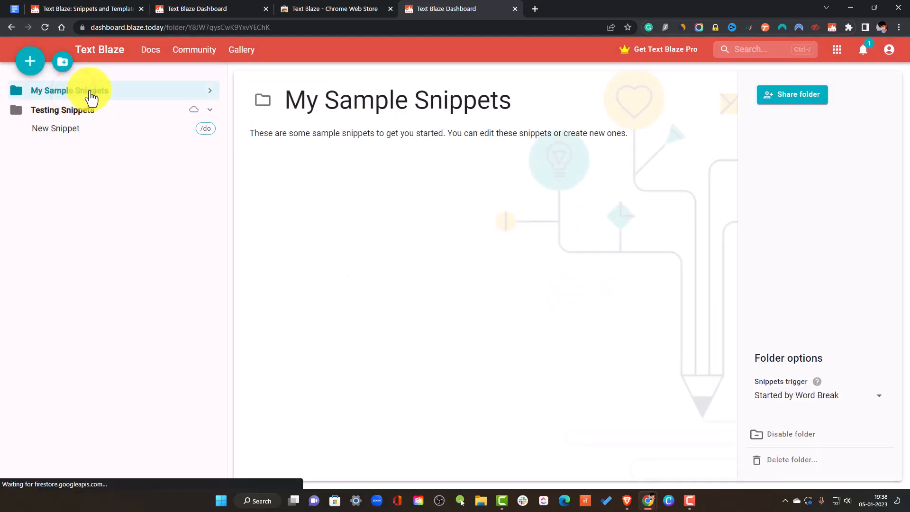
pyautogui.click(210, 90)
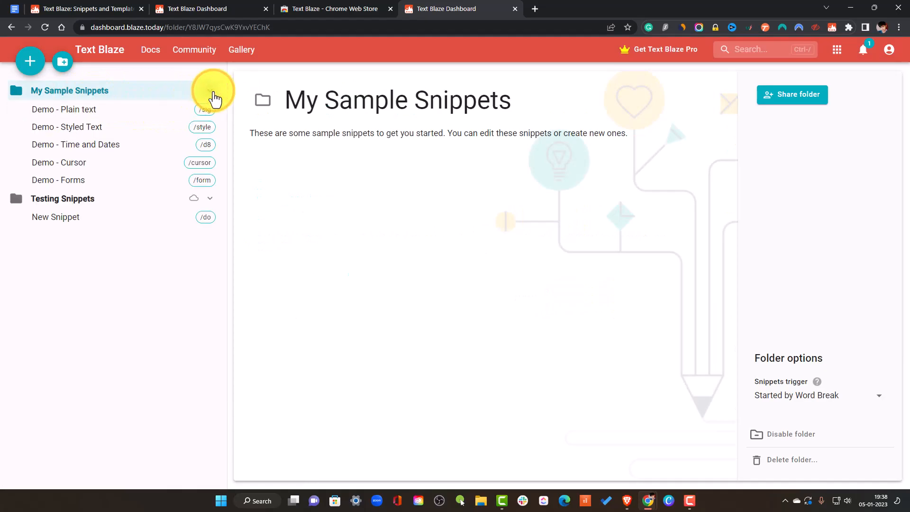
pyautogui.click(107, 113)
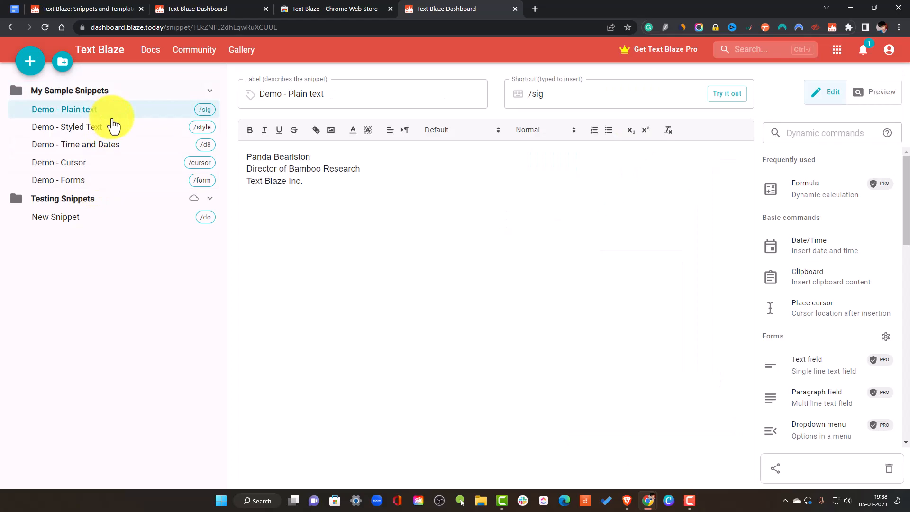
# Examine the Demo - Plain text snippet's shortcut and the signature text that it inserts
pyautogui.click(531, 95)
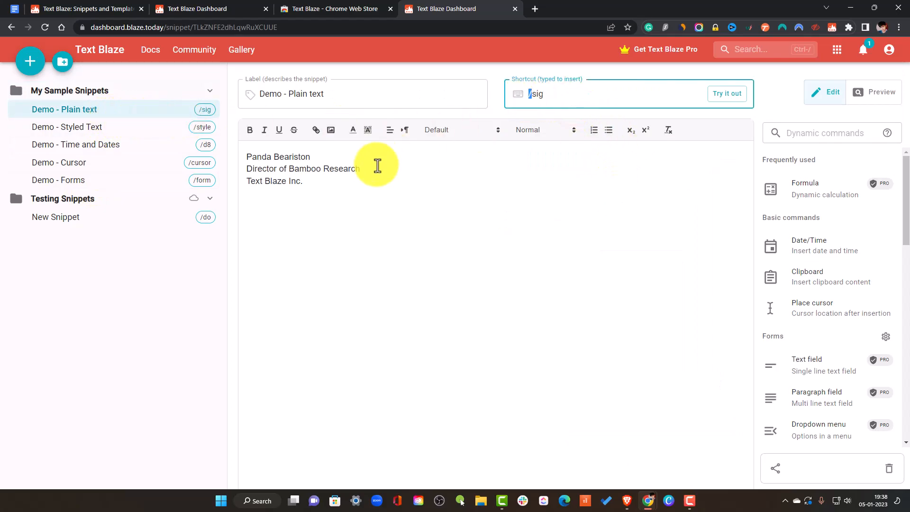
pyautogui.moveTo(357, 189); pyautogui.dragTo(245, 156)
pyautogui.click(330, 183)
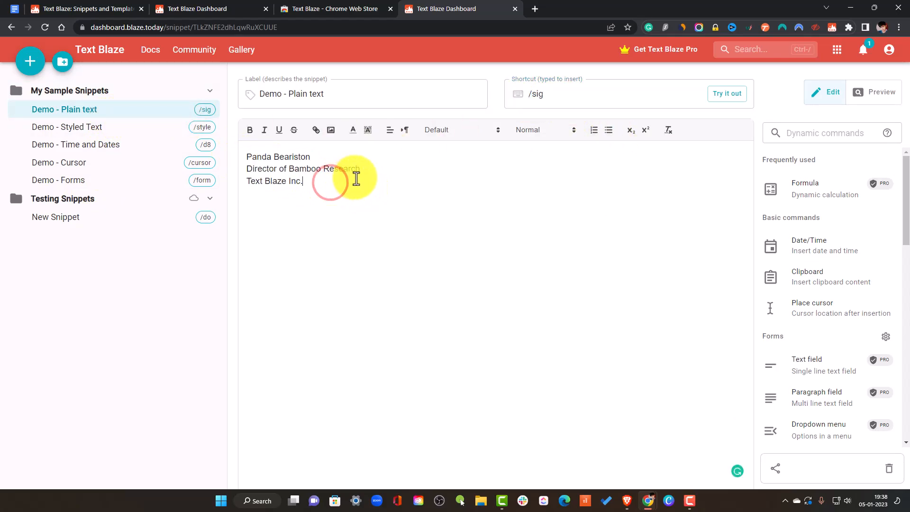
pyautogui.moveTo(554, 96); pyautogui.dragTo(529, 94)
pyautogui.moveTo(324, 189); pyautogui.dragTo(252, 138)
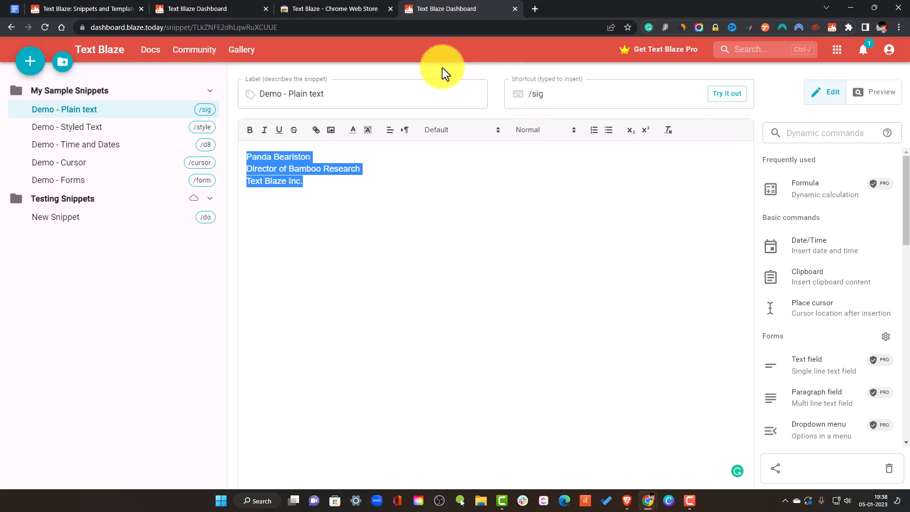
# Switch to the TextBlaze document in Google Docs and try to expand the /sig shortcut there
pyautogui.click(16, 8)
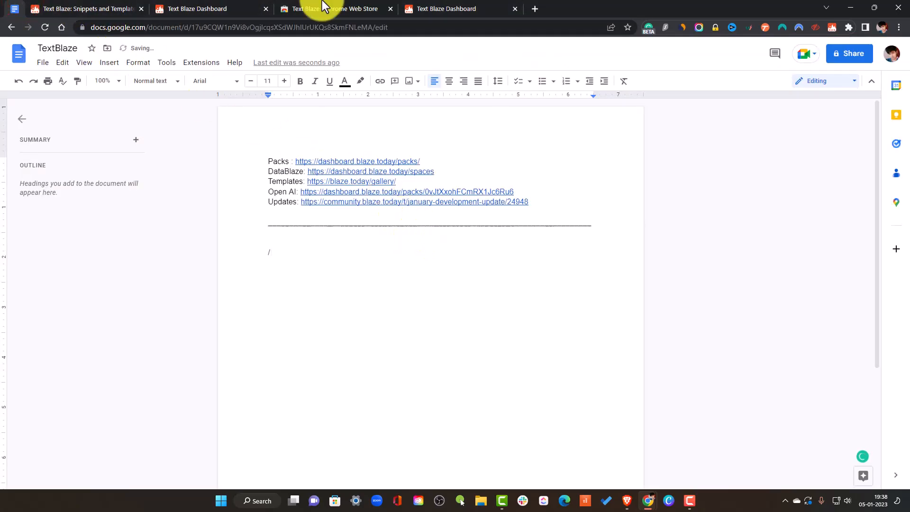
pyautogui.click(436, 9)
pyautogui.click(13, 8)
pyautogui.write('/')
pyautogui.write('is')
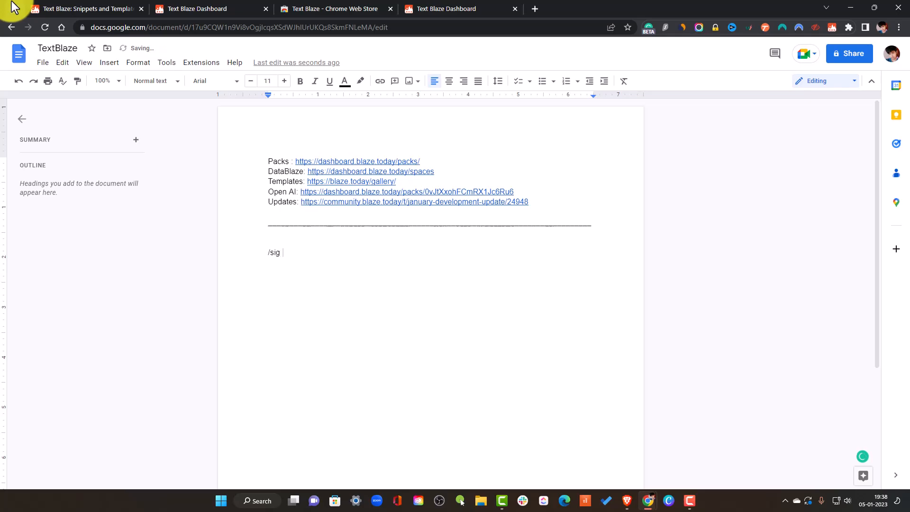
# Return to the Demo - Plain text snippet in Text Blaze and open its box for trying out the shortcut
pyautogui.click(428, 3)
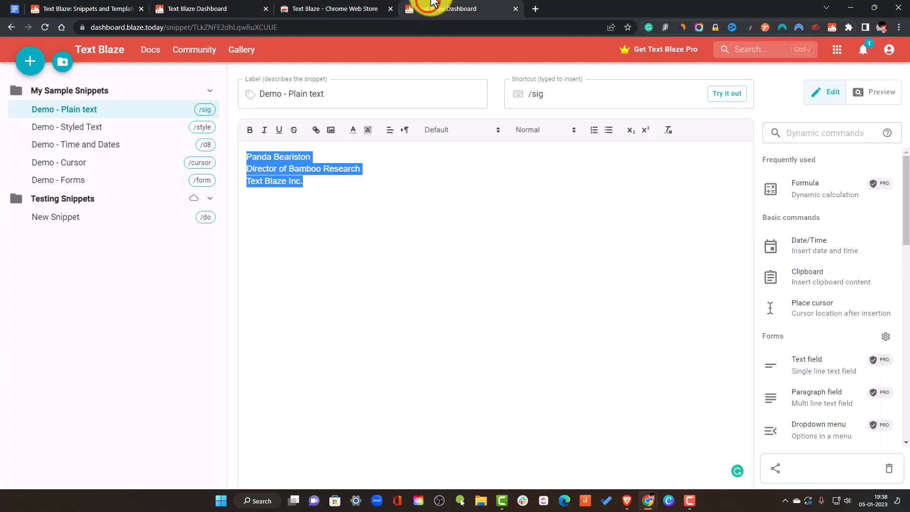
pyautogui.click(725, 93)
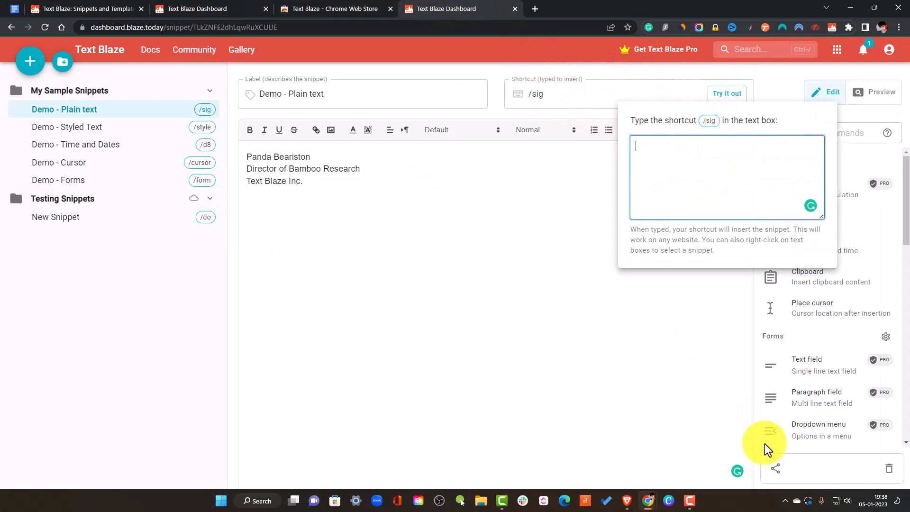
pyautogui.click(692, 497)
# Insert the signature snippet below the divider line in the TextBlaze Google Docs document using the /sig shortcut
pyautogui.click(587, 169)
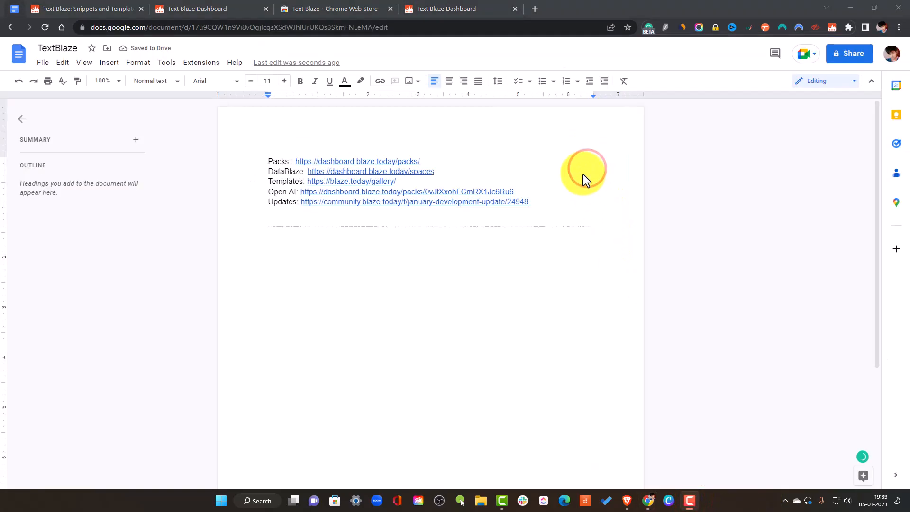
pyautogui.click(388, 226)
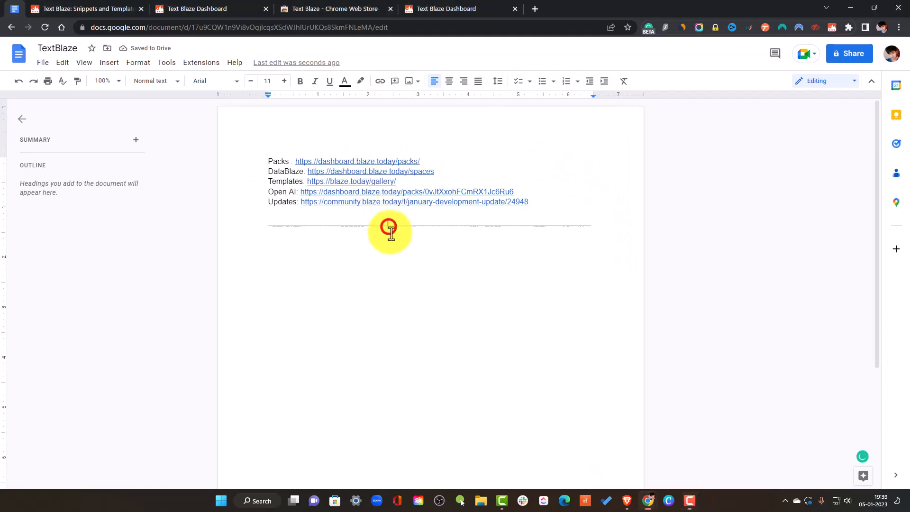
pyautogui.click(398, 261)
pyautogui.write('/sig')
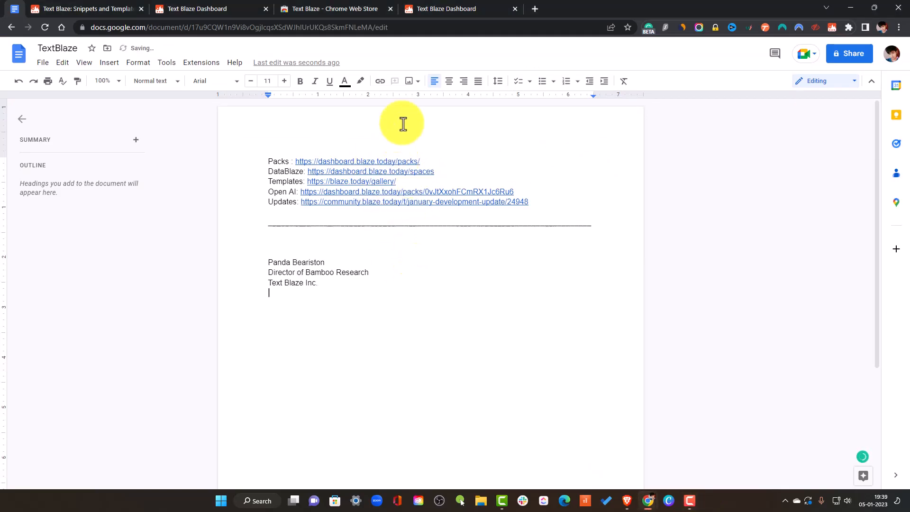
# Open the Demo - Styled Text snippet in the Text Blaze dashboard and examine its formatted content and shortcut
pyautogui.click(474, 8)
pyautogui.moveTo(246, 156); pyautogui.dragTo(325, 183)
pyautogui.click(148, 127)
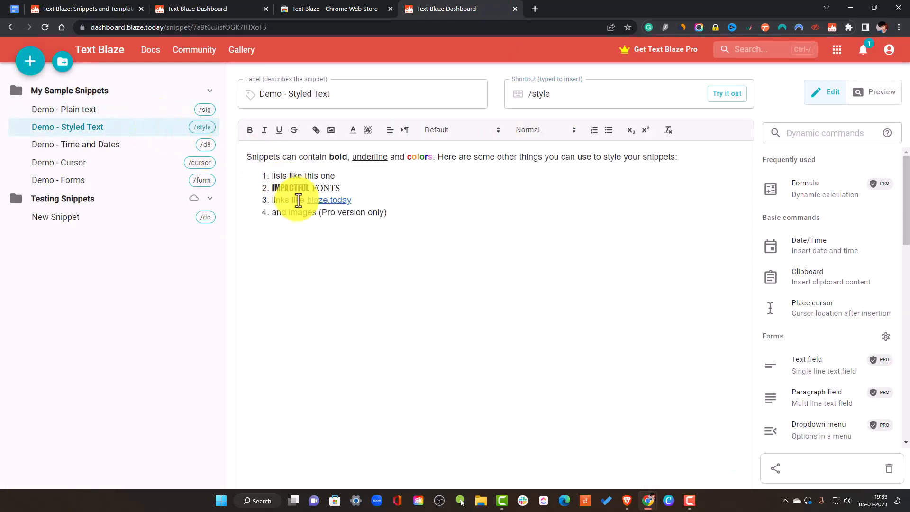
pyautogui.moveTo(556, 99); pyautogui.dragTo(525, 99)
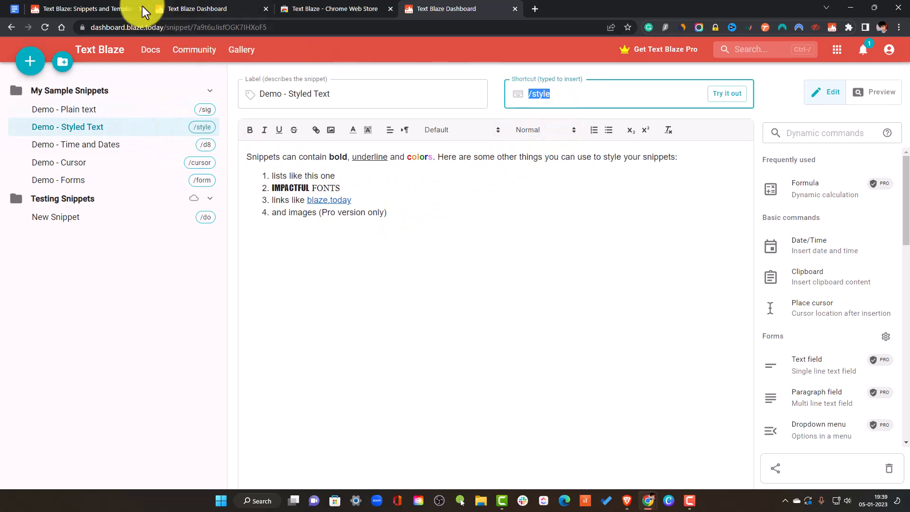
# Insert the styled text snippet in the TextBlaze Google Docs document using the /style shortcut, and return to the Text Blaze dashboard
pyautogui.click(21, 5)
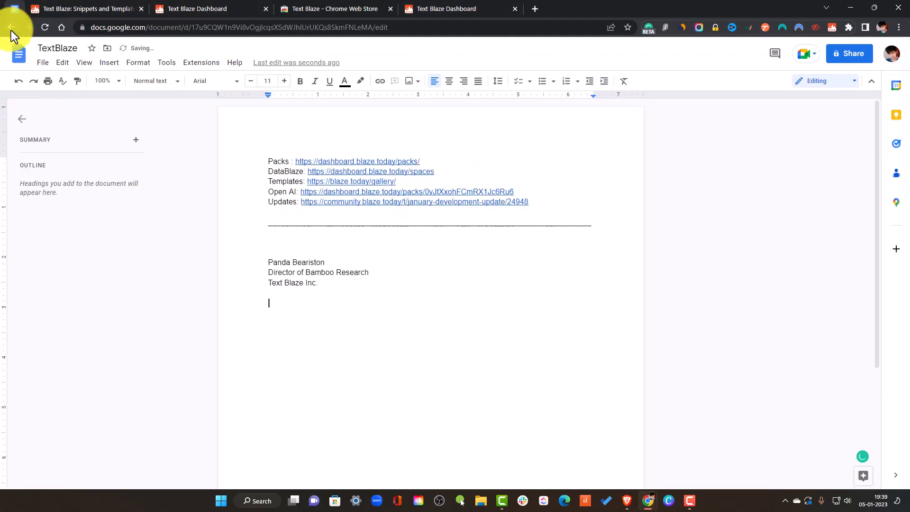
pyautogui.write('/style')
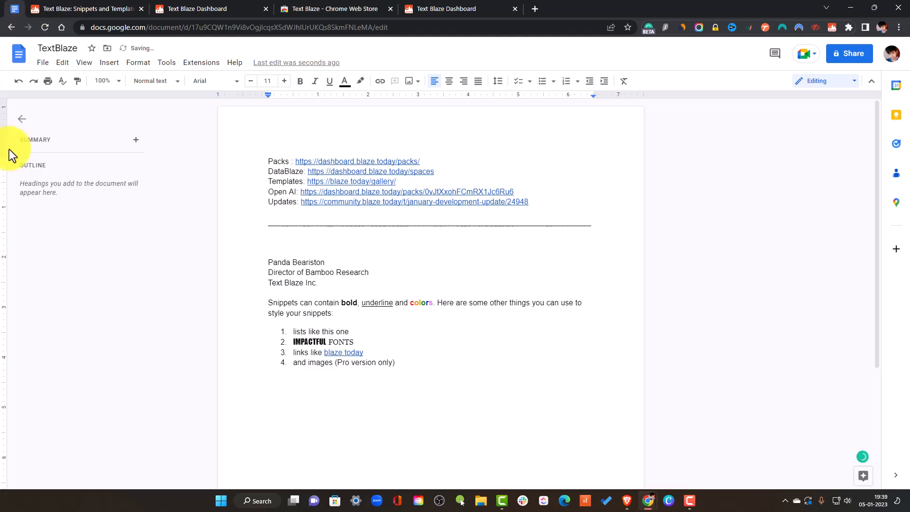
pyautogui.click(432, 7)
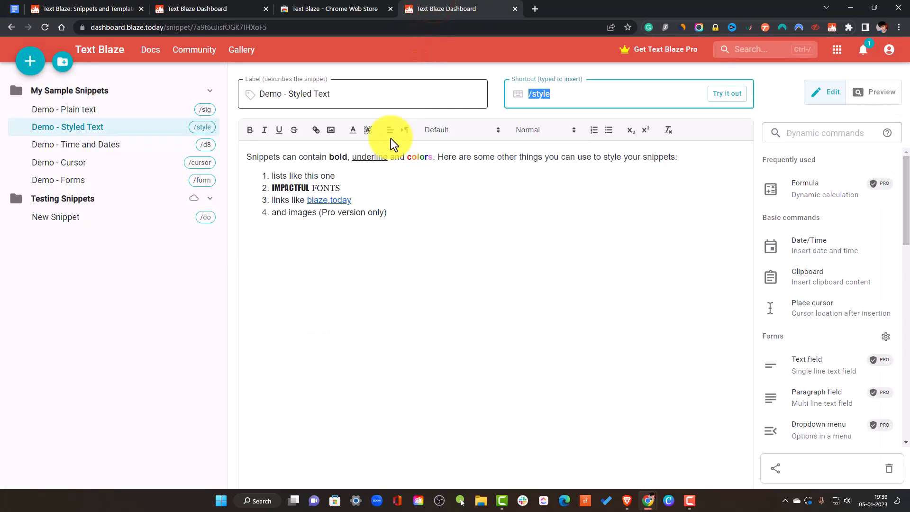
# Open the Demo - Time and Dates snippet and examine the Date/Time command options and the settings of its two-week date
pyautogui.click(112, 148)
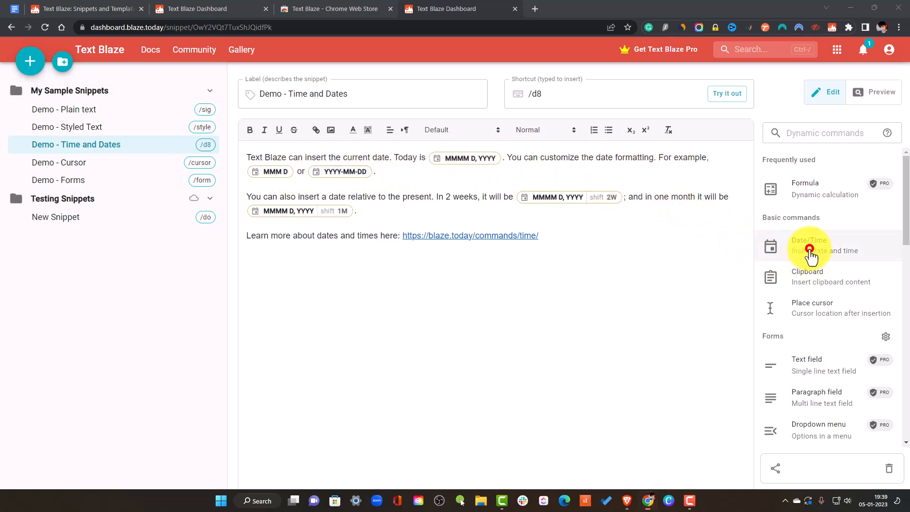
pyautogui.click(810, 251)
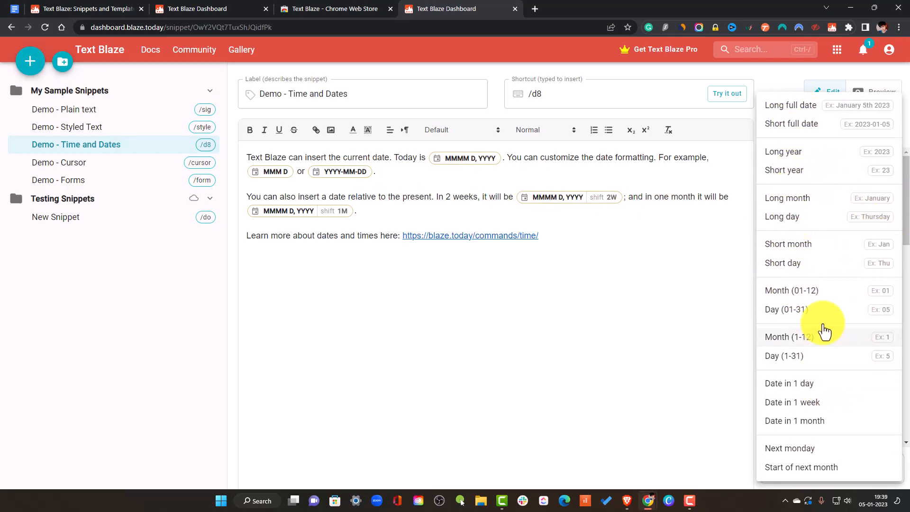
pyautogui.click(733, 191)
pyautogui.click(595, 202)
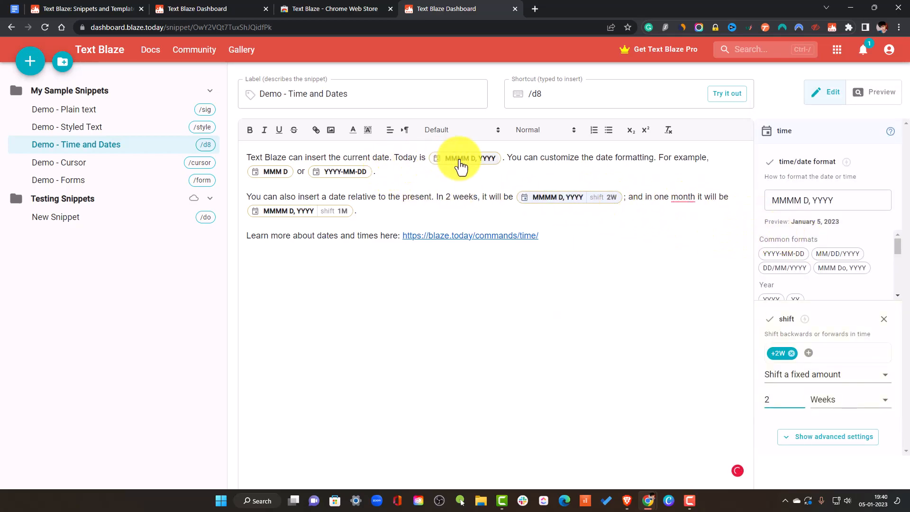
# Replace the format of the date command after "Today is" with DD/MM/YYYY
pyautogui.click(459, 161)
pyautogui.scroll(-2, 834, 251)
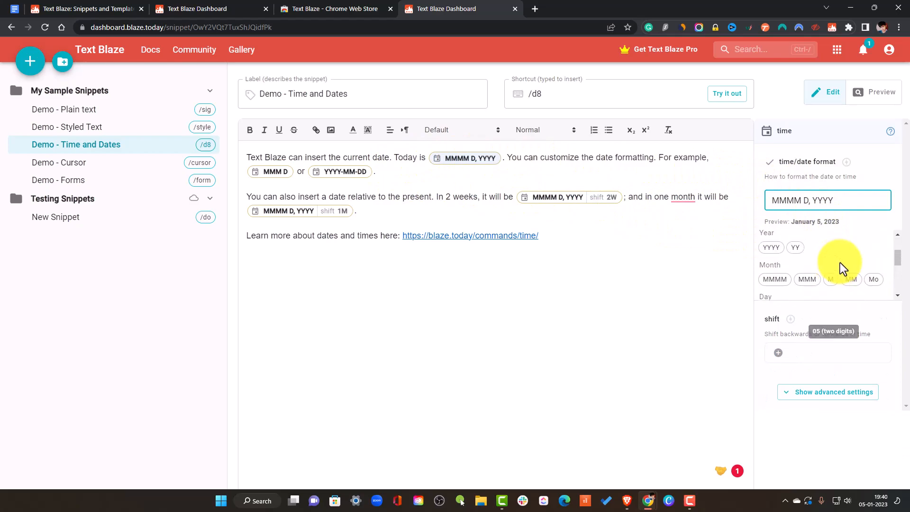
pyautogui.scroll(2, 839, 265)
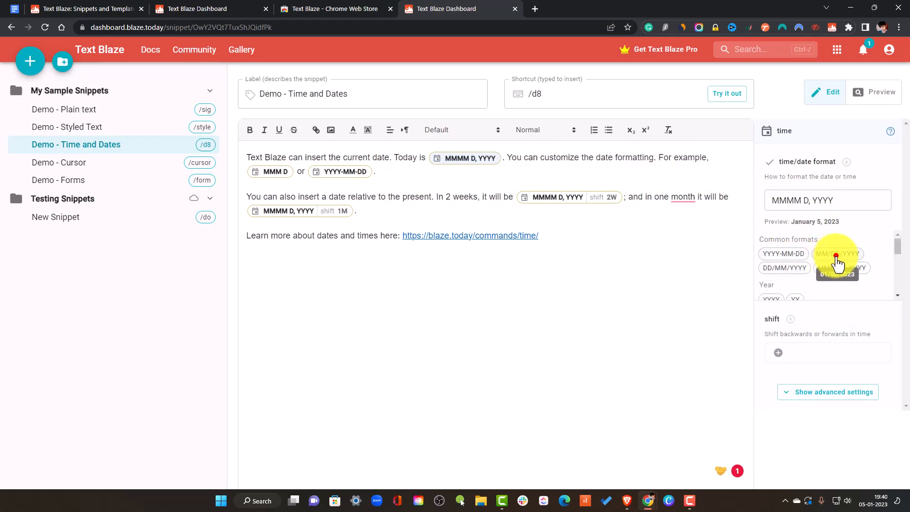
pyautogui.click(837, 255)
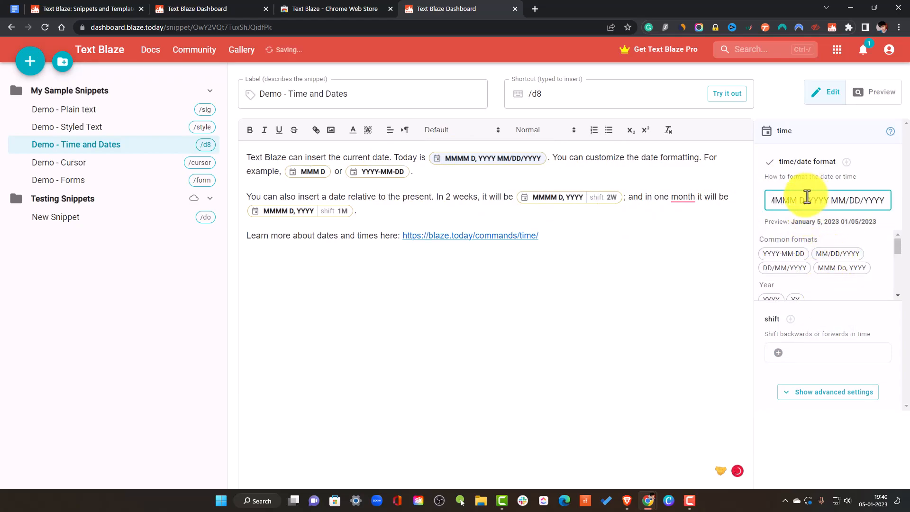
pyautogui.click(806, 199)
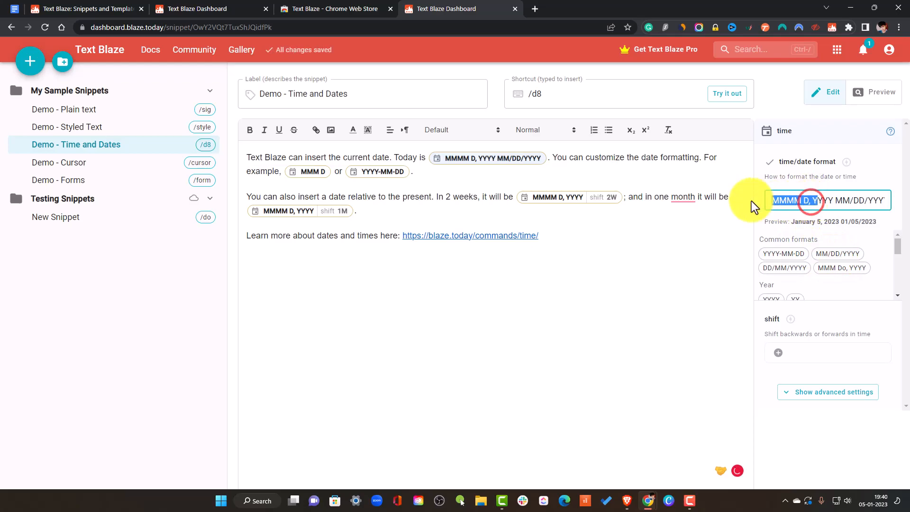
pyautogui.tripleClick(834, 200)
pyautogui.press('BackSpace')
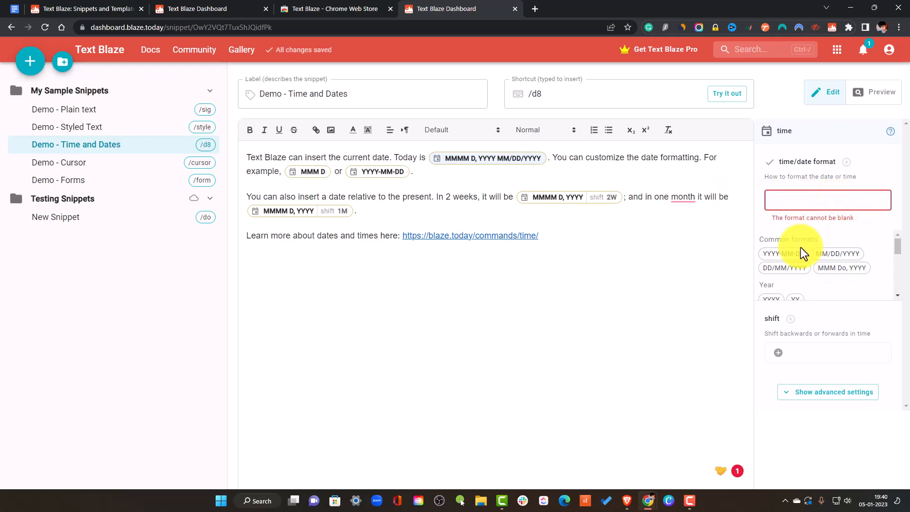
pyautogui.click(785, 269)
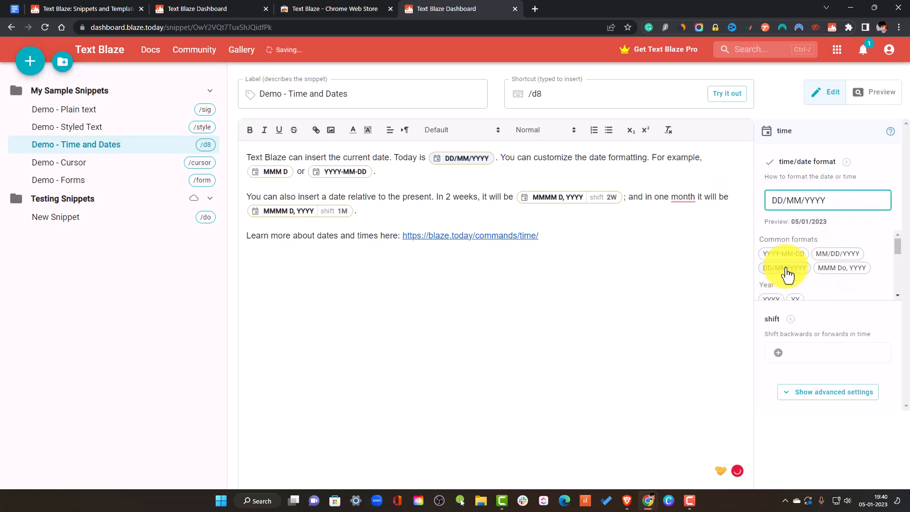
# Try adding the two-digit year code YY to the date format, and remove it again
pyautogui.scroll(-1, 796, 275)
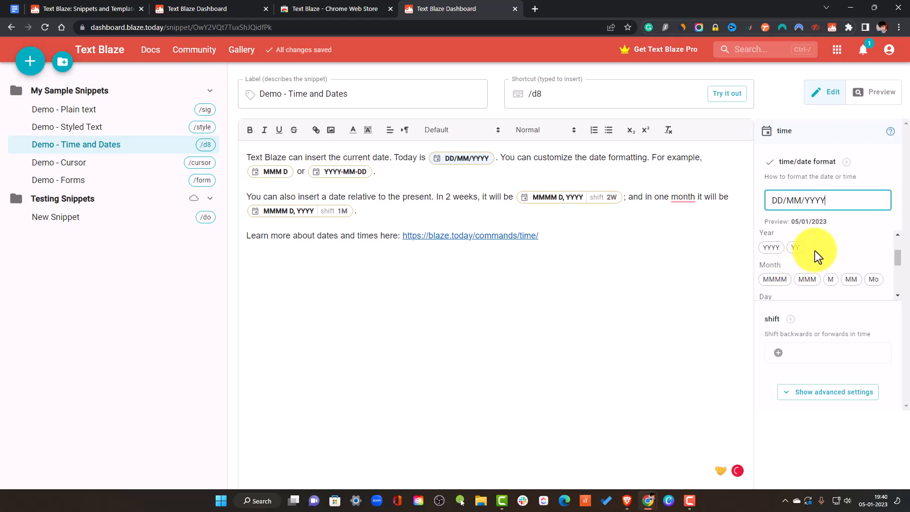
pyautogui.click(794, 247)
pyautogui.press('BackSpace')
pyautogui.press('BackSpace')
pyautogui.press('BackSpace')
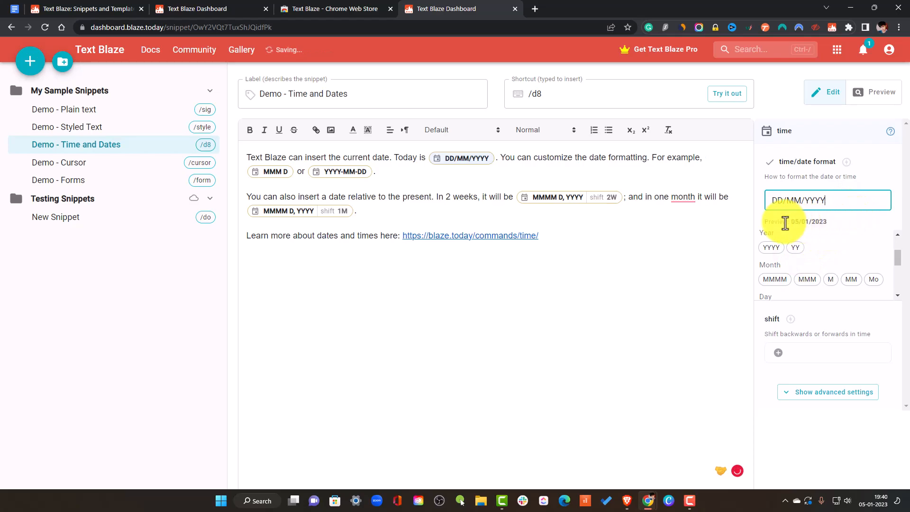
# Check the date format's preview, preview the whole Demo - Time and Dates snippet, and return to editing
pyautogui.moveTo(788, 221); pyautogui.dragTo(831, 220)
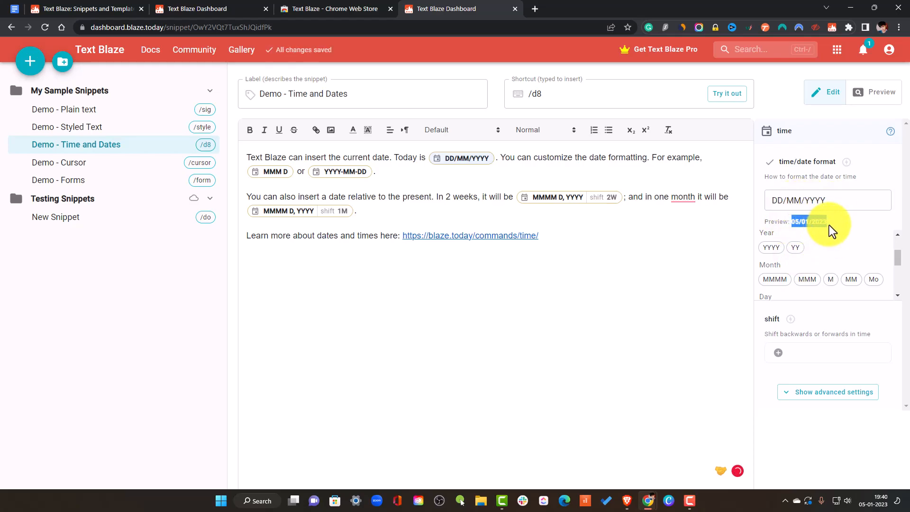
pyautogui.click(419, 180)
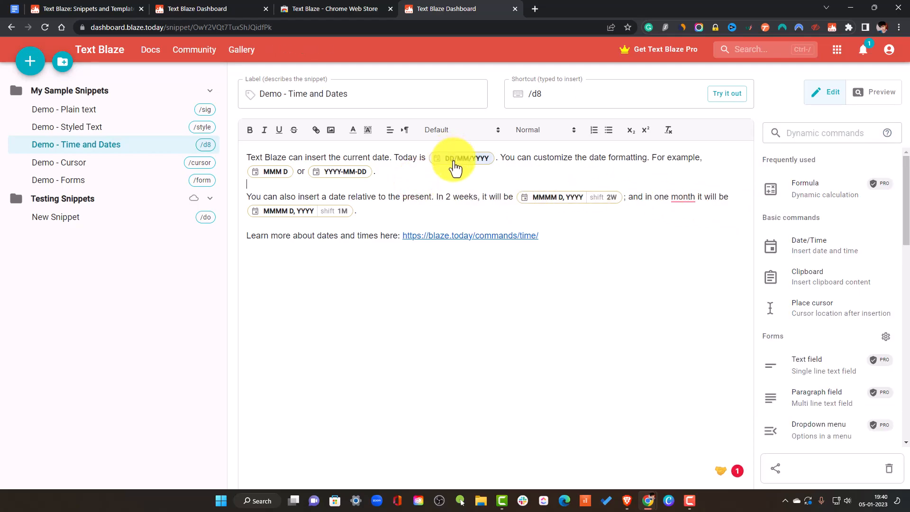
pyautogui.click(871, 95)
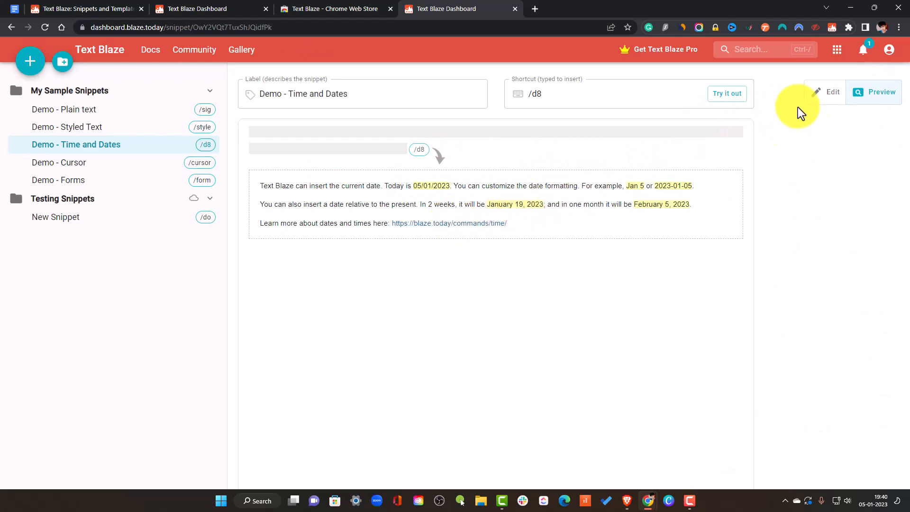
pyautogui.click(814, 94)
# Insert the time and dates snippet in the TextBlaze Google Docs document using the /d8 shortcut
pyautogui.click(544, 93)
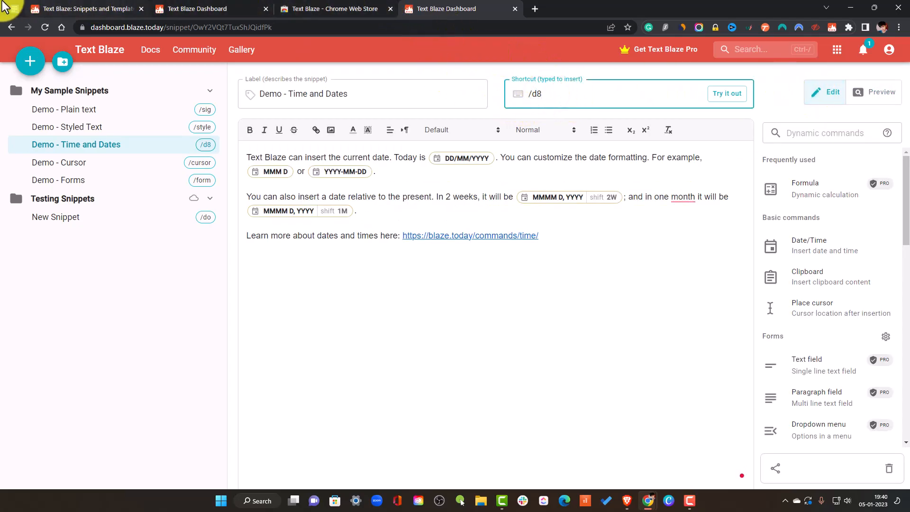
pyautogui.click(12, 9)
pyautogui.write('/d8')
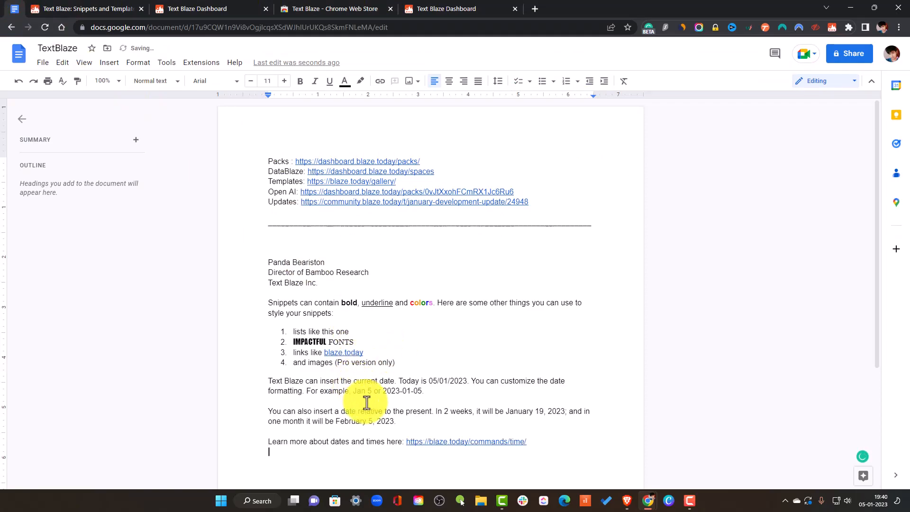
# Delete all the inserted snippet text below the divider line in the document
pyautogui.scroll(-2, 536, 356)
pyautogui.scroll(1, 537, 348)
pyautogui.moveTo(558, 390); pyautogui.dragTo(263, 207)
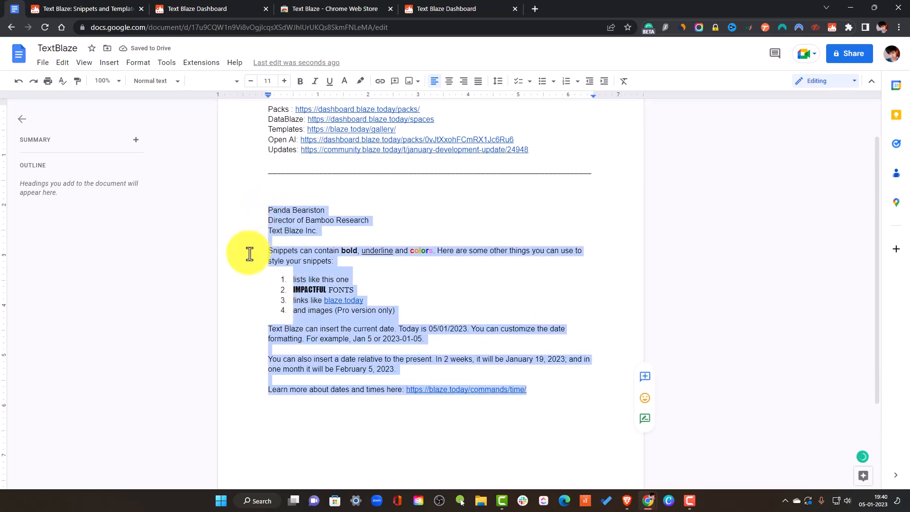
pyautogui.press('Delete')
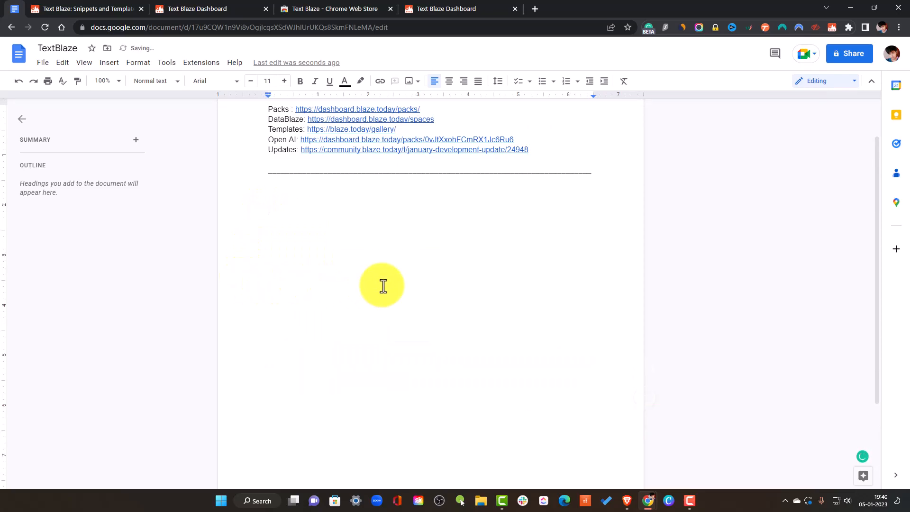
# Return to the Demo - Time and Dates snippet in the Text Blaze dashboard and review its full text
pyautogui.click(416, 7)
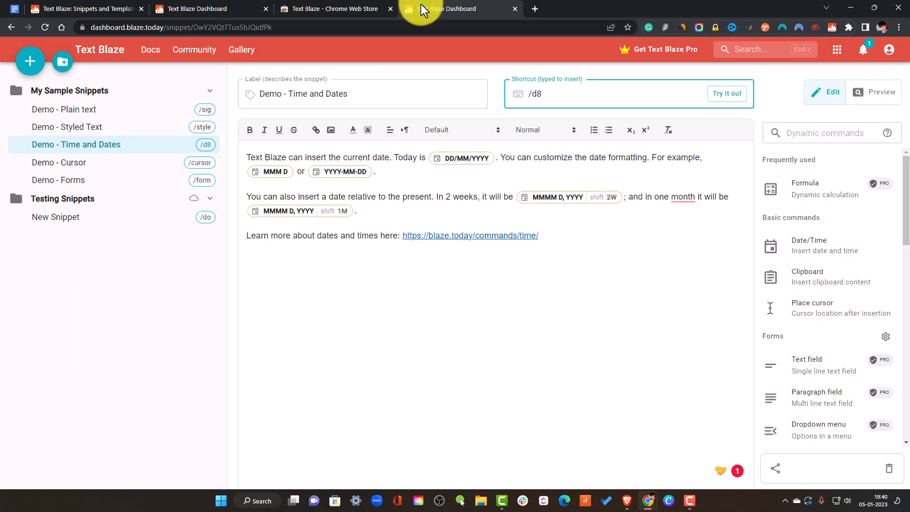
pyautogui.moveTo(564, 237); pyautogui.dragTo(219, 160)
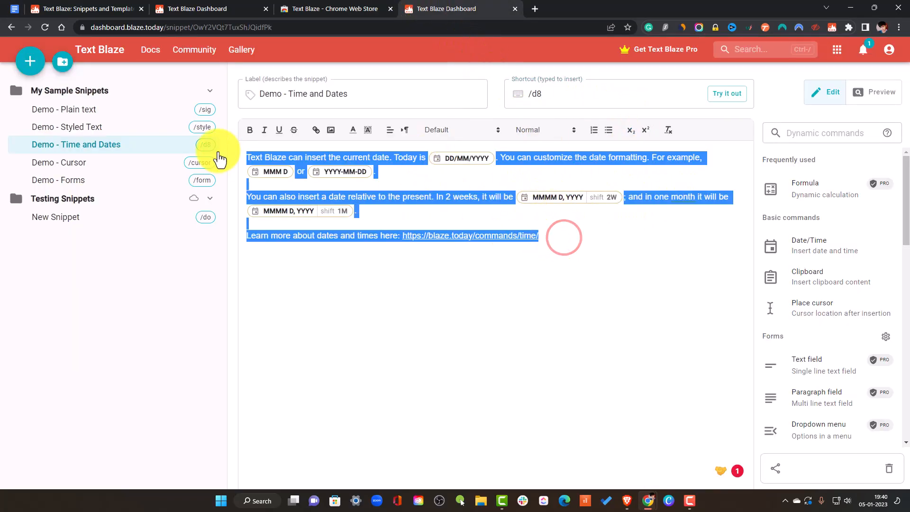
pyautogui.click(473, 300)
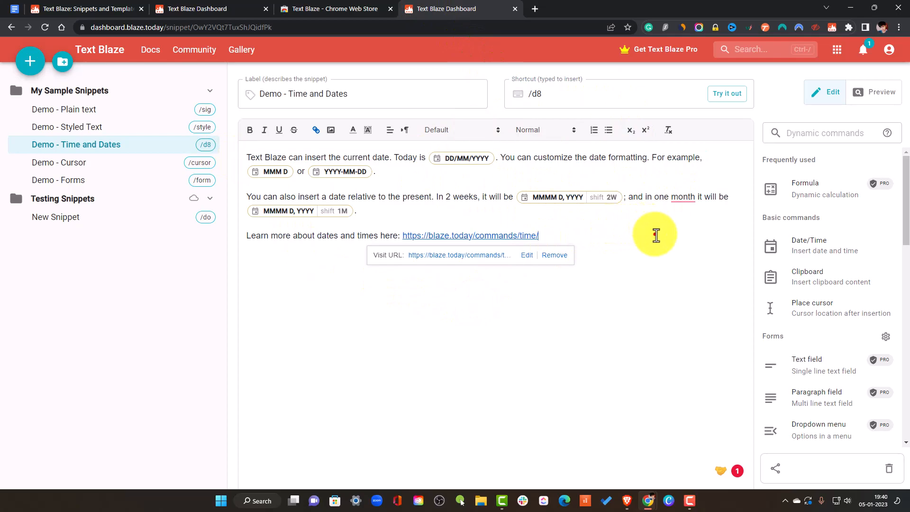
# Open New Snippet in the Testing Snippets folder and enter "Hi," followed by "I want you to submit this form" as its content
pyautogui.click(175, 215)
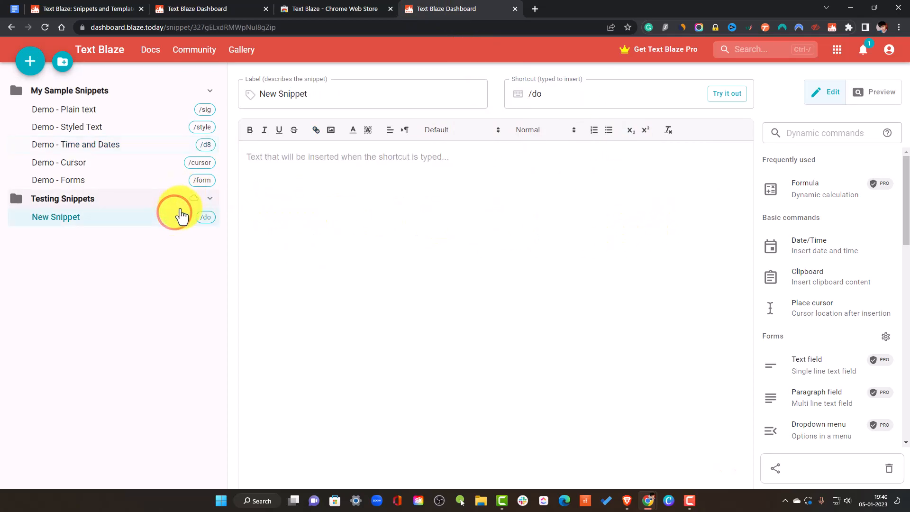
pyautogui.click(349, 177)
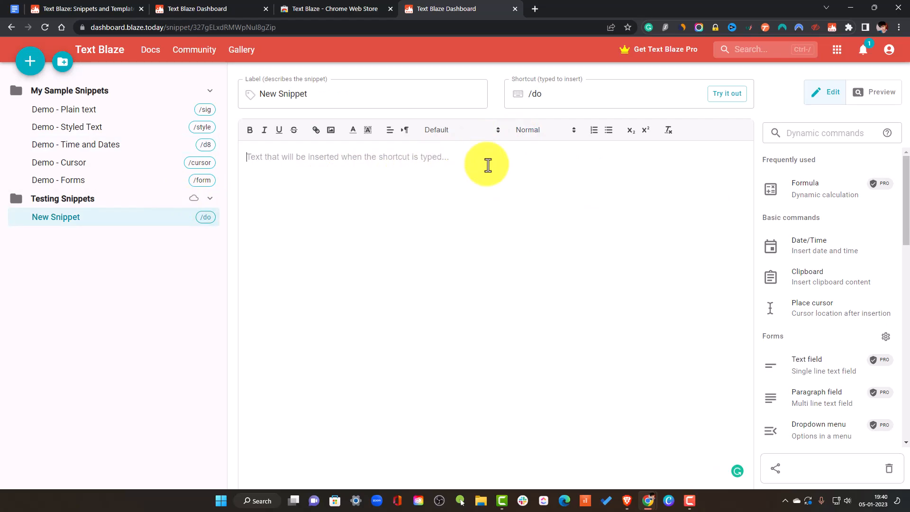
pyautogui.write('Hi,')
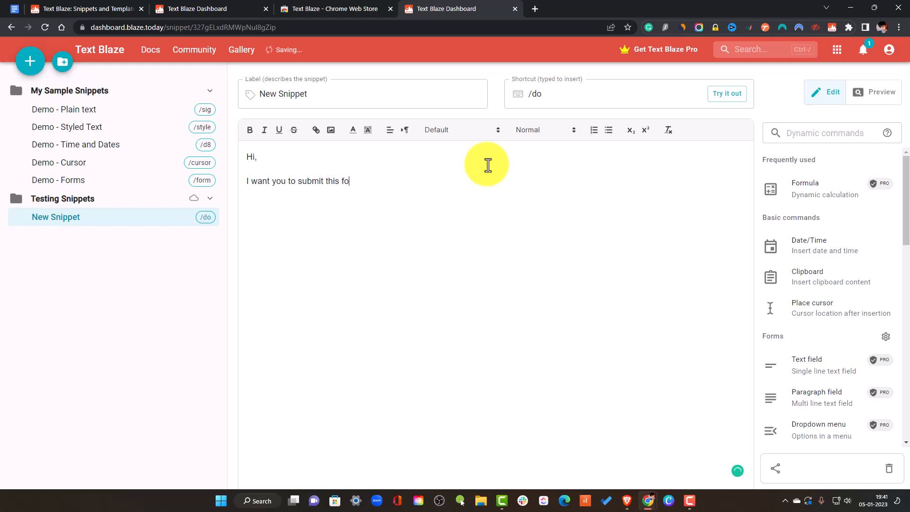
# Insert a "Date in 1 day" command after the word "form", keeping only a single +1D shift
pyautogui.click(815, 245)
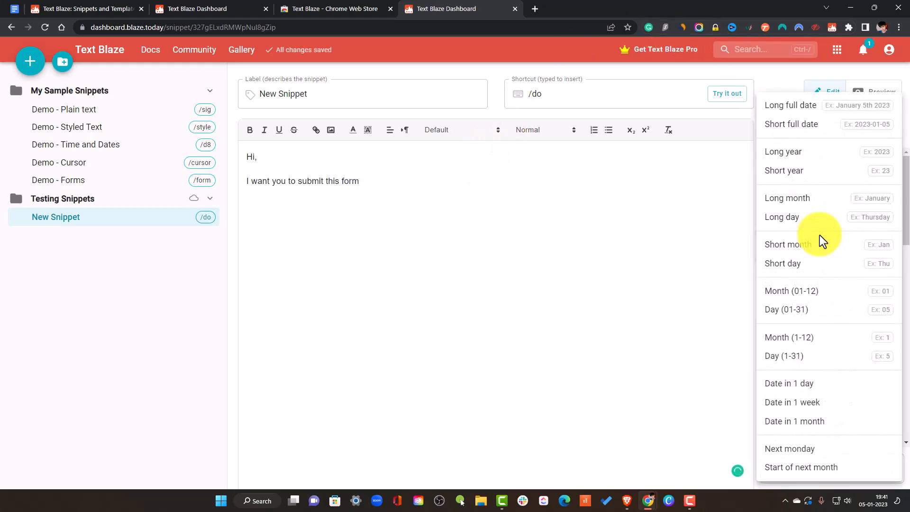
pyautogui.click(832, 385)
pyautogui.click(806, 353)
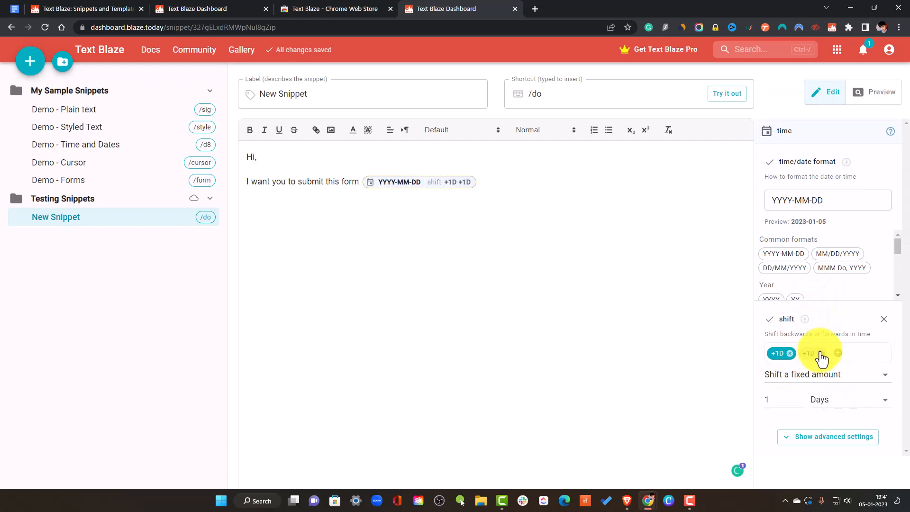
pyautogui.click(821, 358)
# Set the date command to Shift to boundary, using the Start of Week
pyautogui.click(797, 376)
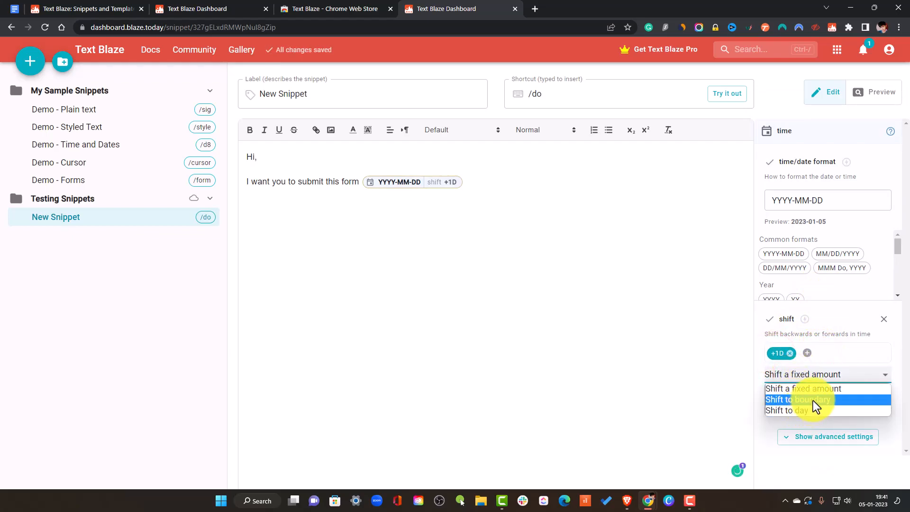
pyautogui.click(803, 399)
pyautogui.click(777, 399)
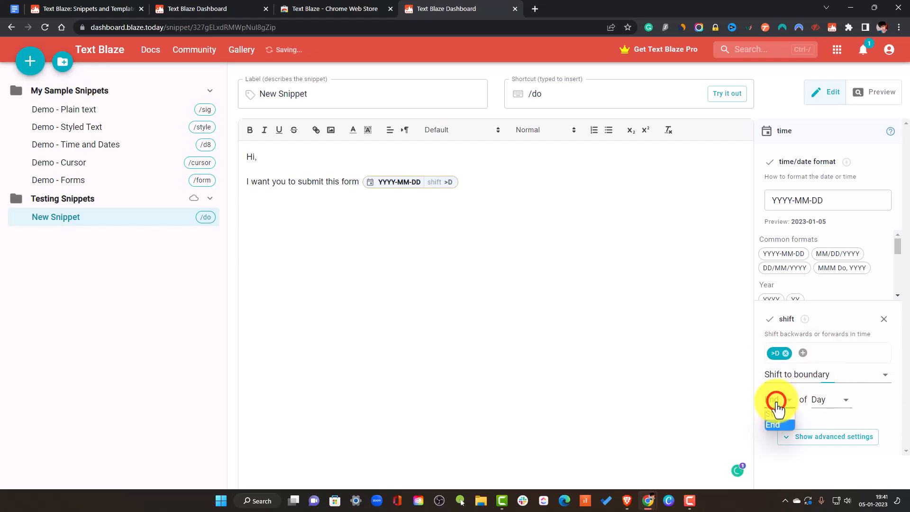
pyautogui.click(777, 415)
pyautogui.click(824, 399)
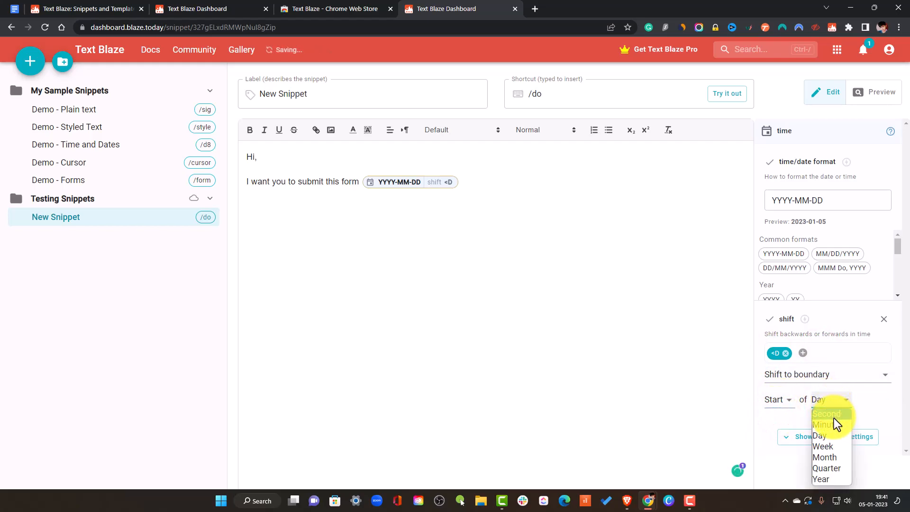
pyautogui.click(837, 448)
# Change the date command to Shift to day, going Forwards to the nearest Saturday
pyautogui.click(814, 377)
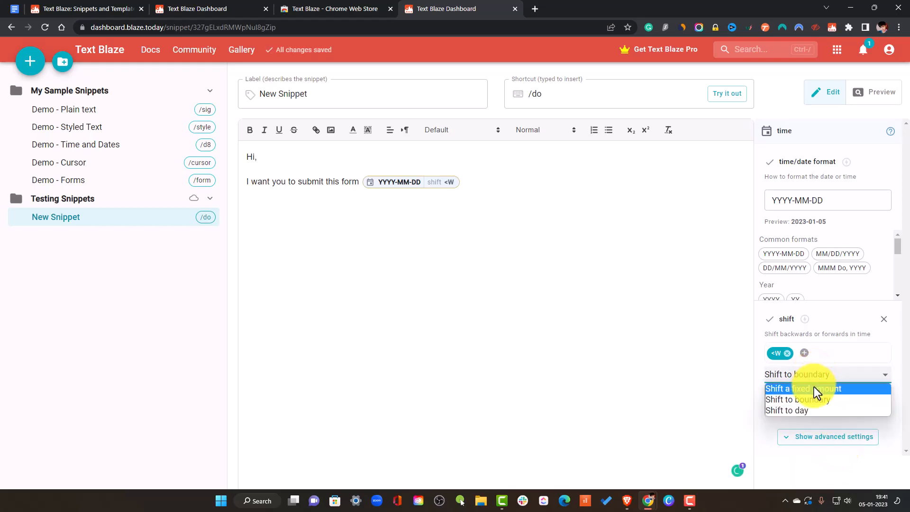
pyautogui.click(815, 410)
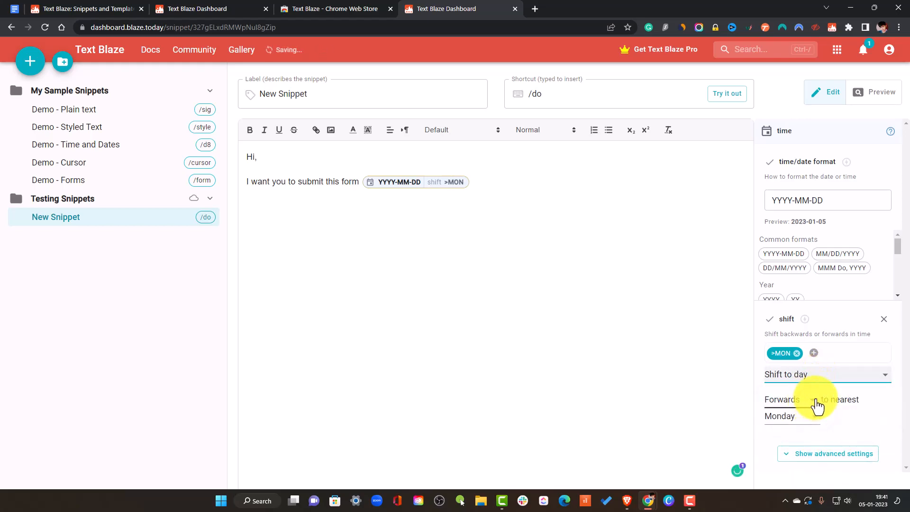
pyautogui.click(788, 402)
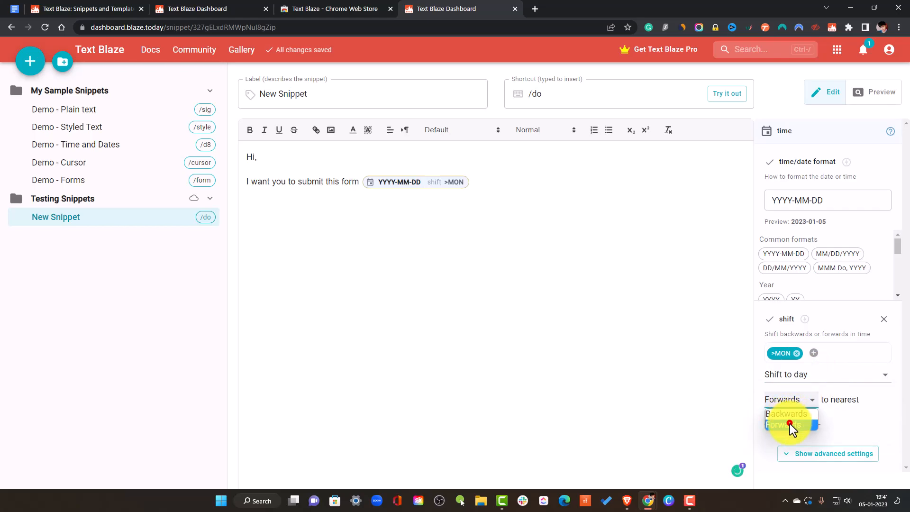
pyautogui.click(789, 423)
pyautogui.click(799, 416)
pyautogui.click(799, 402)
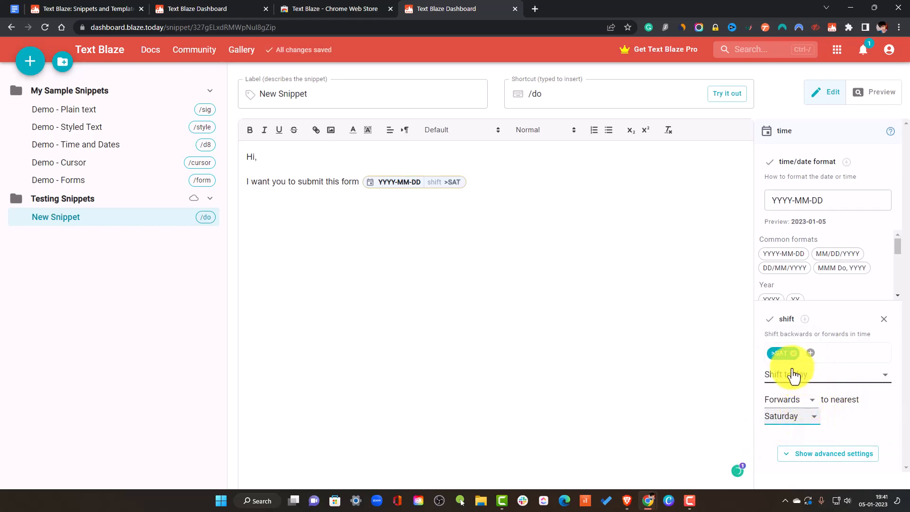
# Add the word "before" ahead of the date command and end the sentence with a period
pyautogui.click(274, 181)
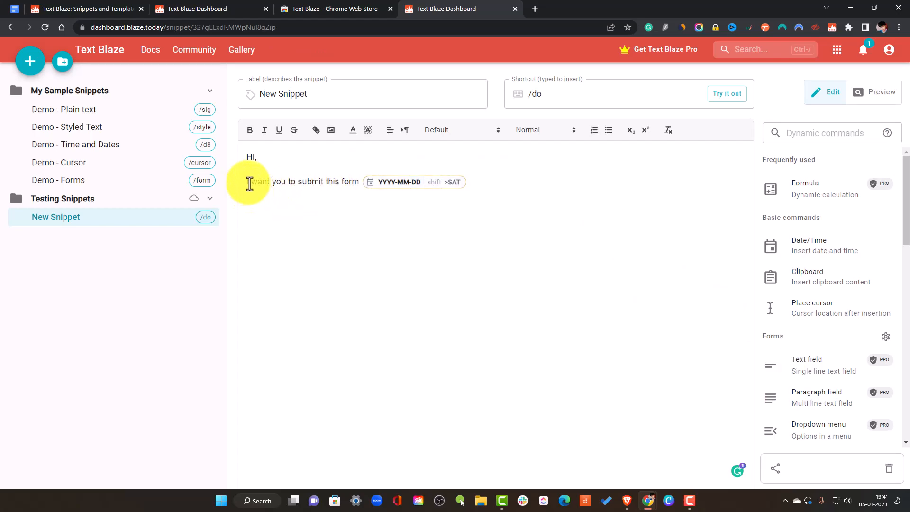
pyautogui.click(358, 182)
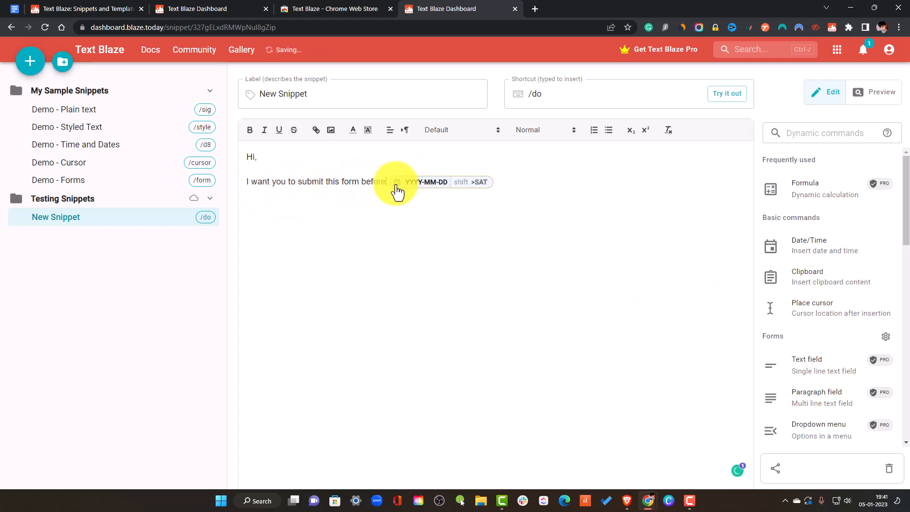
pyautogui.click(512, 181)
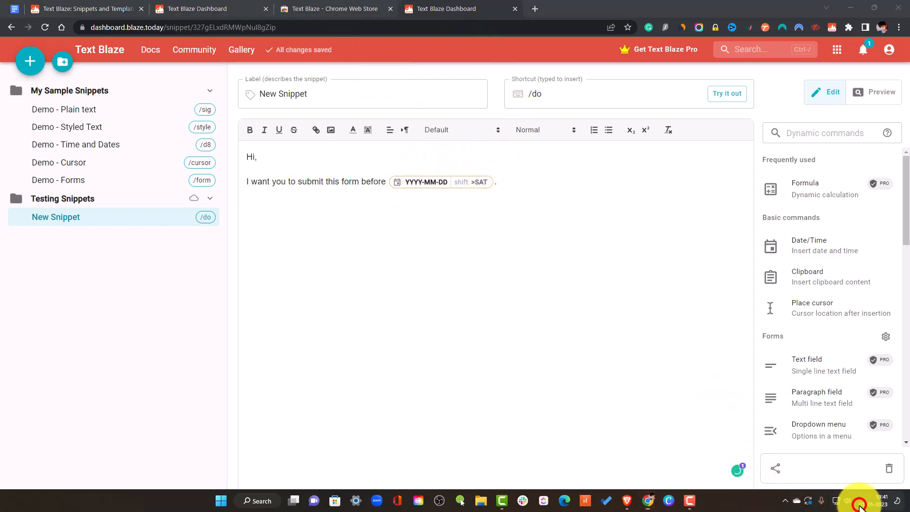
# Check the coming Saturday in the system calendar and compare it with the date in the snippet preview
pyautogui.click(879, 500)
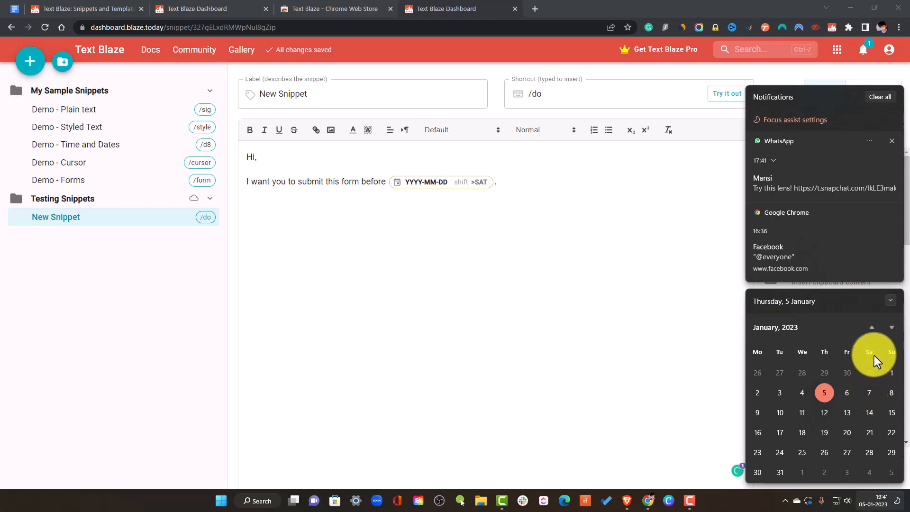
pyautogui.click(422, 218)
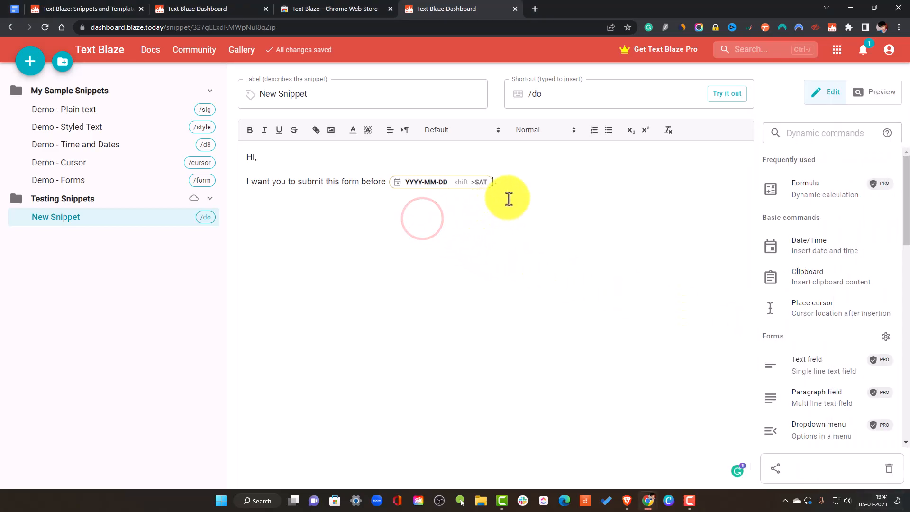
pyautogui.click(871, 93)
pyautogui.moveTo(416, 205); pyautogui.dragTo(373, 205)
pyautogui.click(436, 204)
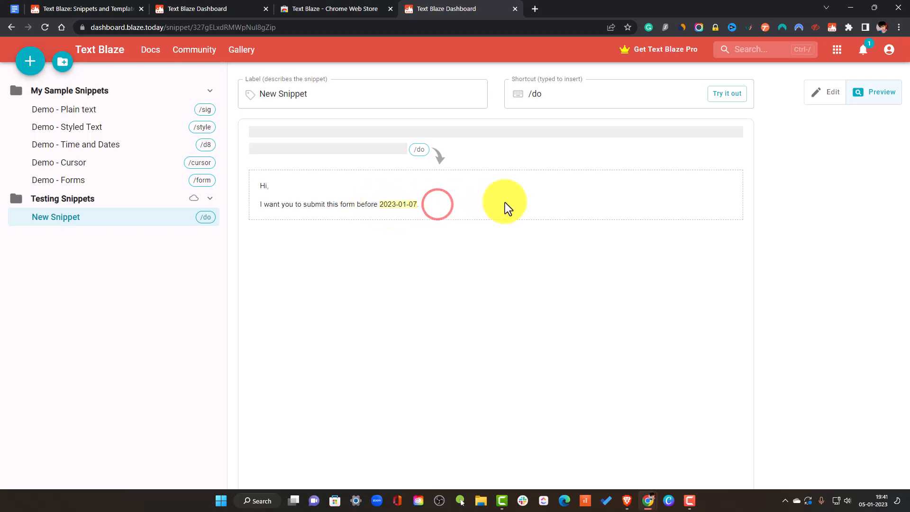
# Return to editing the snippet and set the date command's format to MM/DD/YYYY
pyautogui.click(823, 101)
pyautogui.click(425, 185)
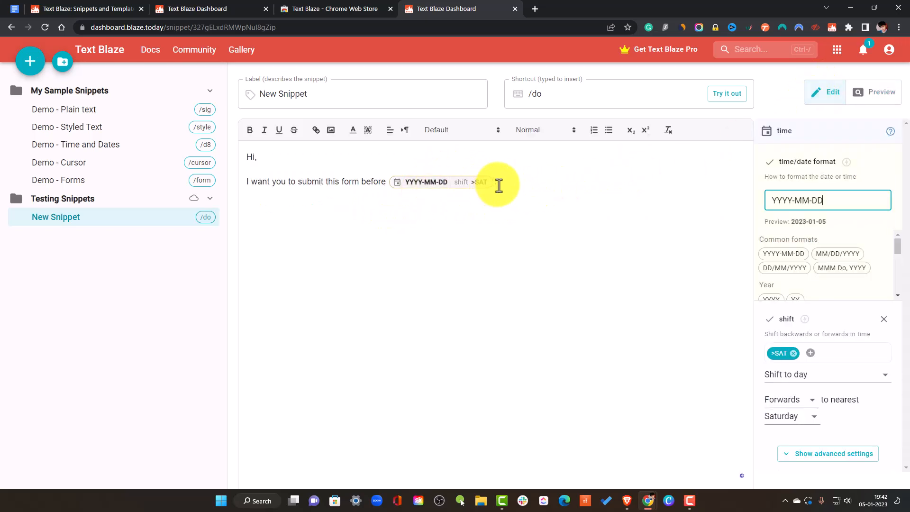
pyautogui.moveTo(825, 221); pyautogui.dragTo(684, 197)
pyautogui.click(827, 253)
pyautogui.press('BackSpace')
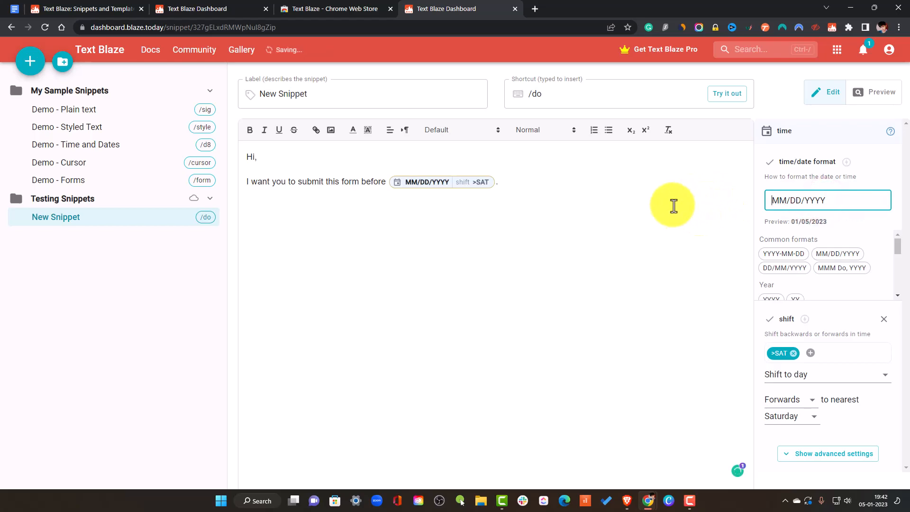
# Preview the snippet to examine the reformatted date, and return to editing
pyautogui.click(646, 197)
pyautogui.click(869, 92)
pyautogui.moveTo(380, 206); pyautogui.dragTo(423, 204)
pyautogui.click(512, 205)
pyautogui.click(839, 93)
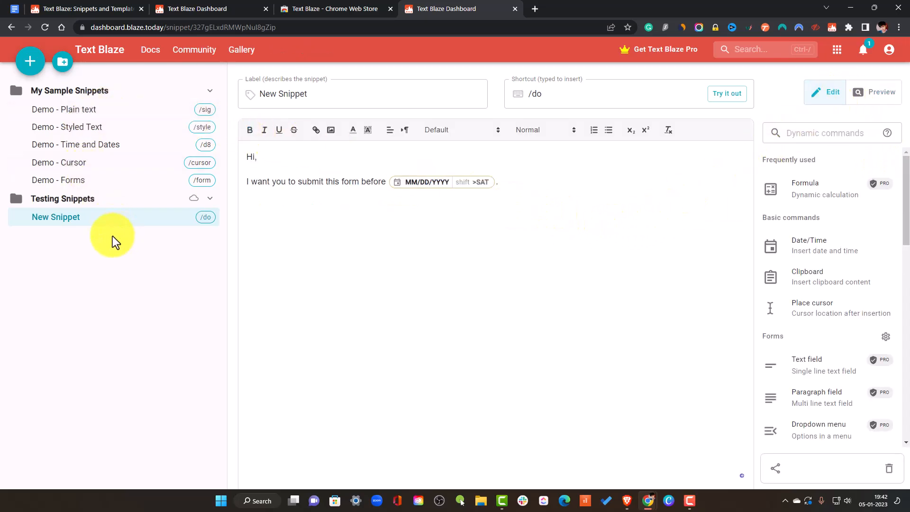
# Remove the date command and rewrite the sentence as "I want you to submit the form before this date."
pyautogui.click(483, 261)
pyautogui.doubleClick(513, 198)
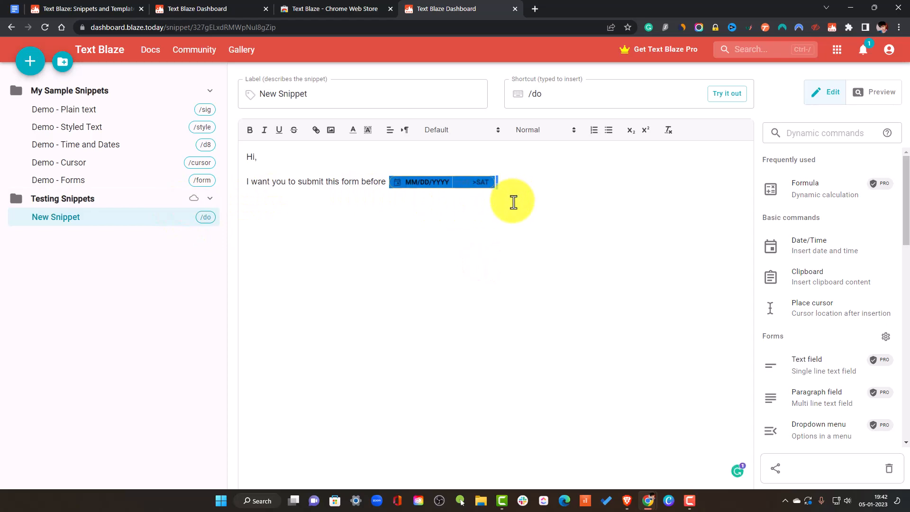
pyautogui.press('BackSpace')
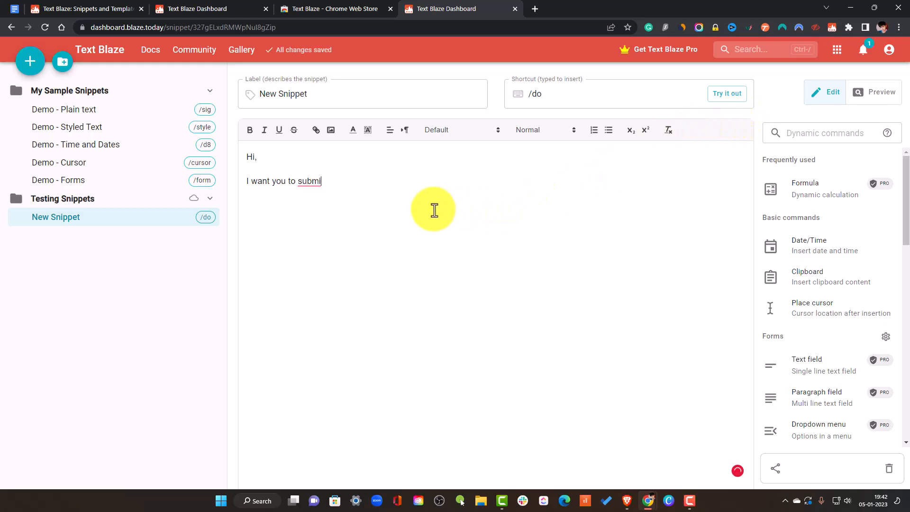
pyautogui.write('t')
pyautogui.press('BackSpace')
pyautogui.write('it the form before this date.')
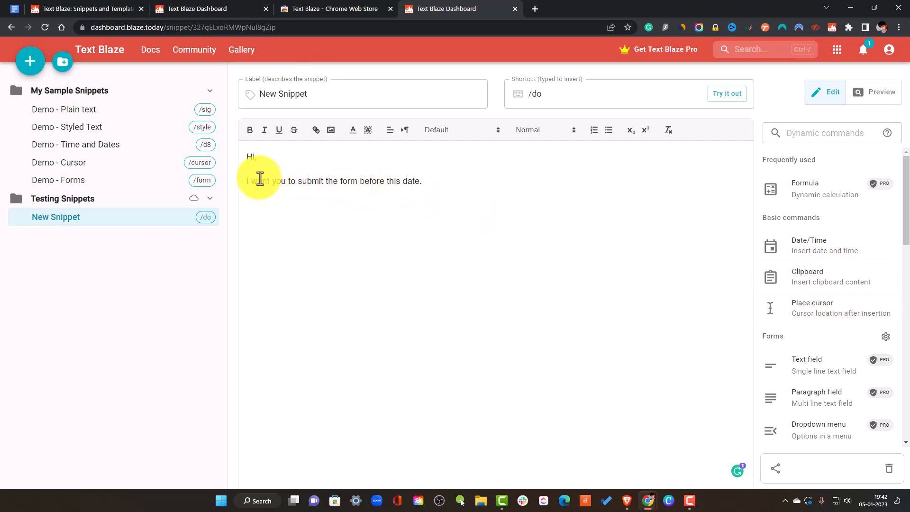
# Insert a Place cursor command between "Hi" and the comma in the snippet's greeting
pyautogui.click(256, 157)
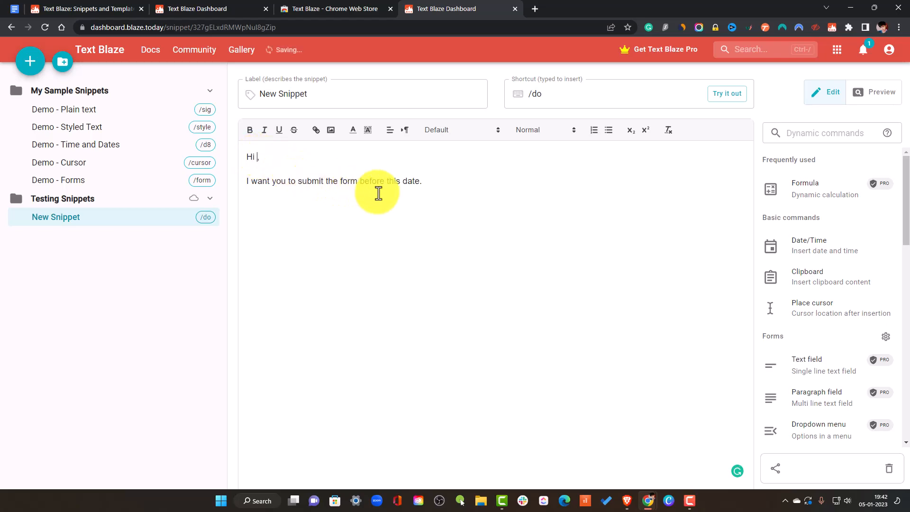
pyautogui.click(849, 313)
pyautogui.click(438, 185)
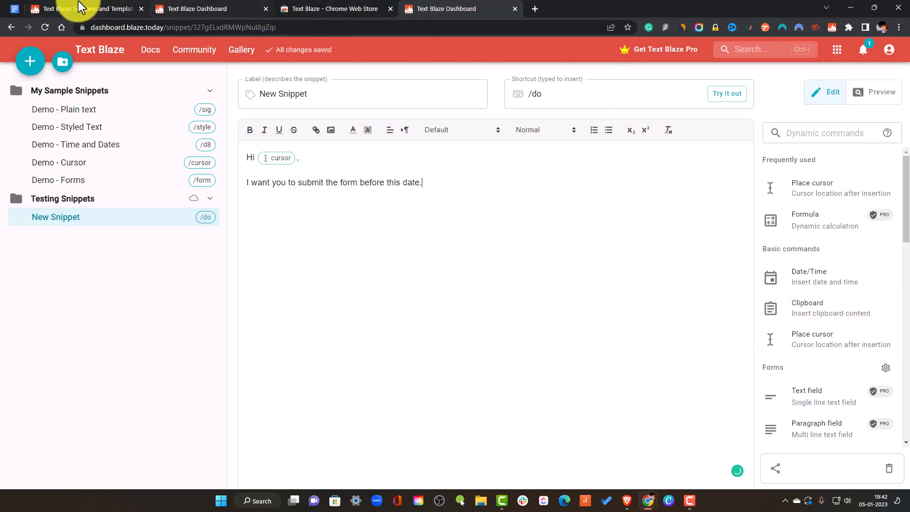
# Switch to the Google Docs document, insert the /do snippet below the line, and enter the recipient's name
pyautogui.click(14, 9)
pyautogui.click(433, 201)
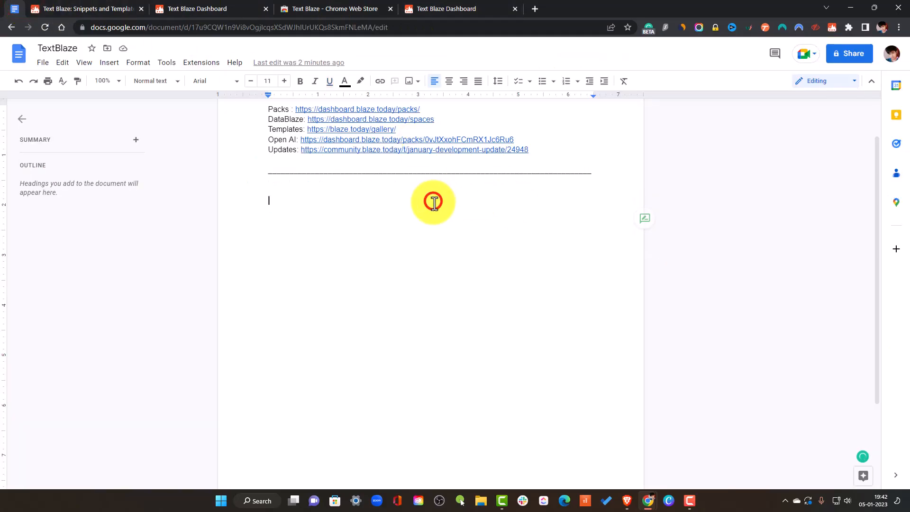
pyautogui.write('Hi ,  I want you to submit the form before this date.')
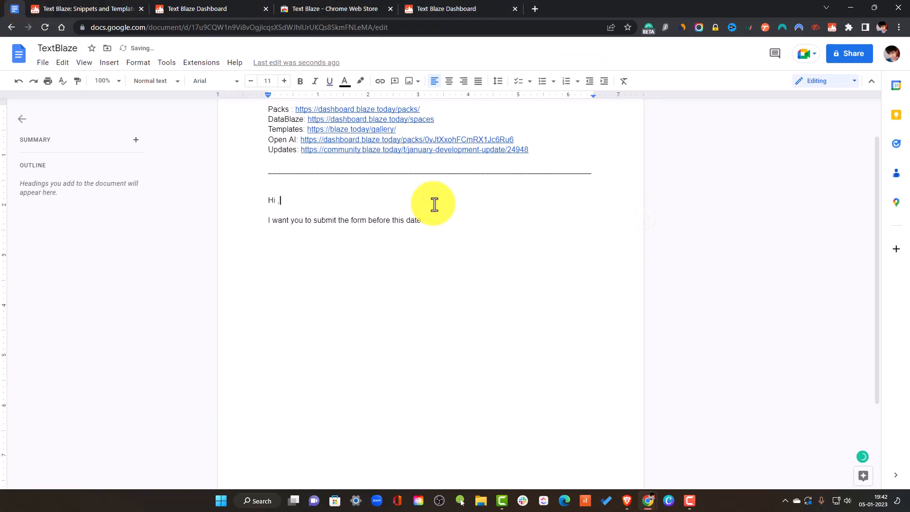
pyautogui.write('Lokesh')
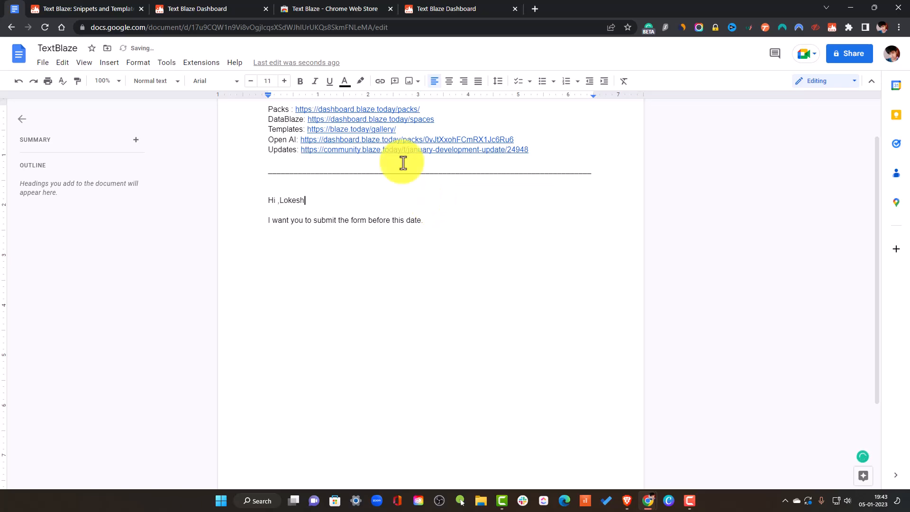
# Return to the Text Blaze dashboard and adjust the spacing between the cursor command and the comma in the greeting
pyautogui.click(407, 8)
pyautogui.click(294, 158)
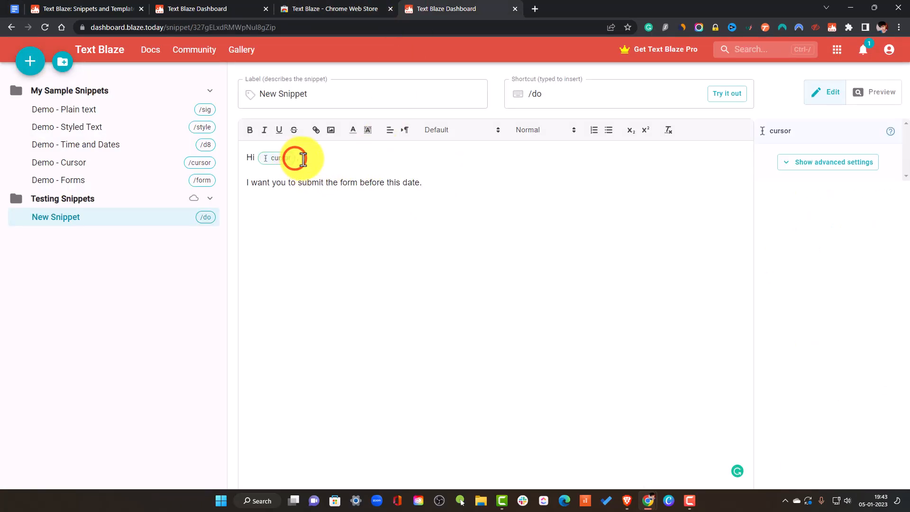
pyautogui.doubleClick(297, 159)
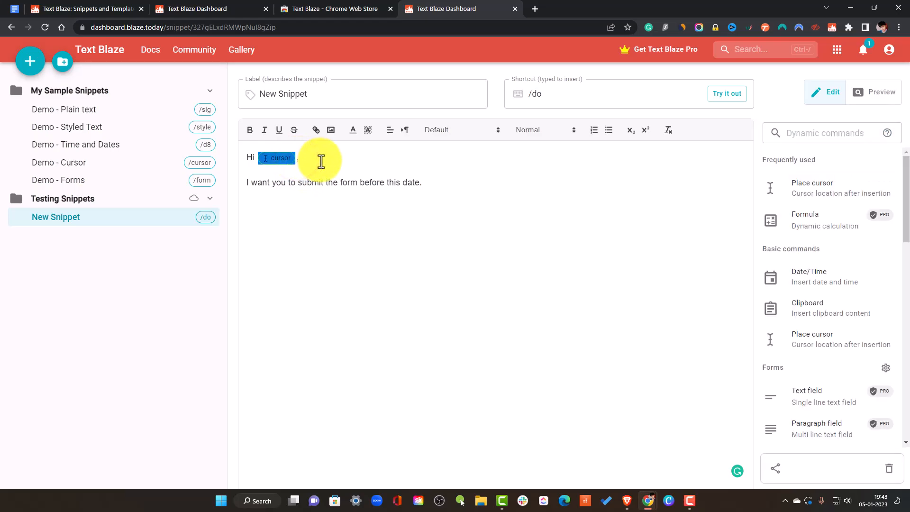
pyautogui.click(321, 162)
pyautogui.click(507, 264)
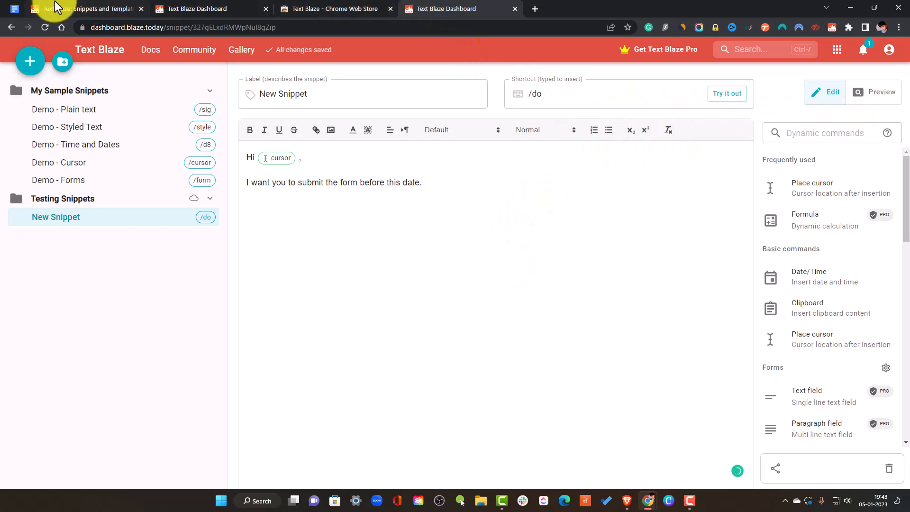
# Replace the inserted text in Google Docs with a fresh /do snippet, completing the greeting with the recipient's name and a comma
pyautogui.click(15, 8)
pyautogui.moveTo(465, 231); pyautogui.dragTo(230, 197)
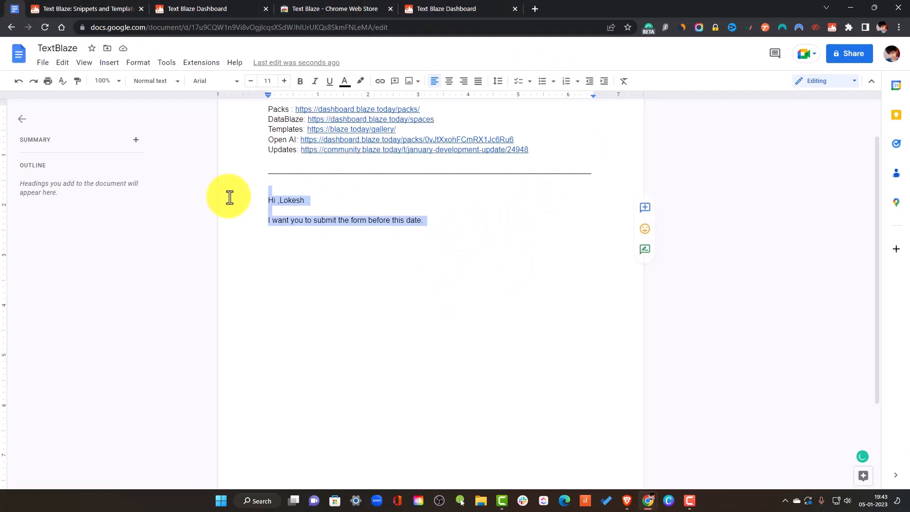
pyautogui.press('BackSpace')
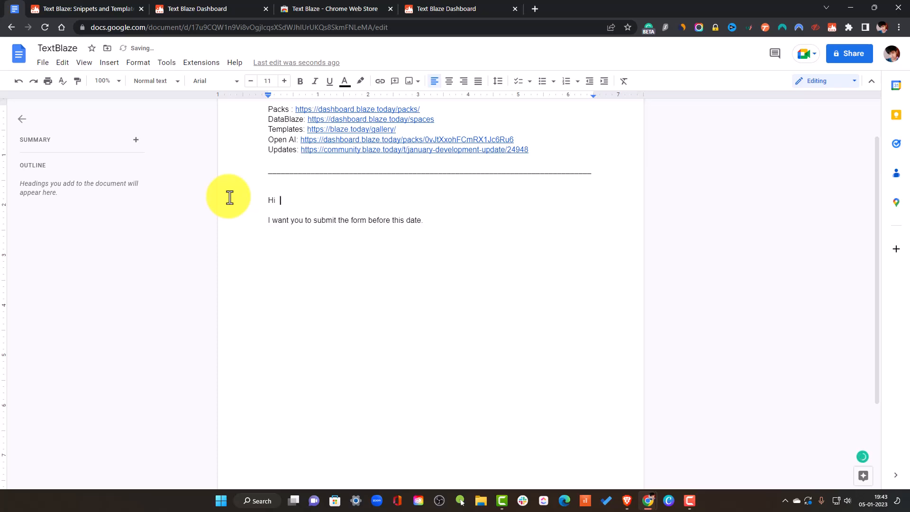
pyautogui.doubleClick(447, 225)
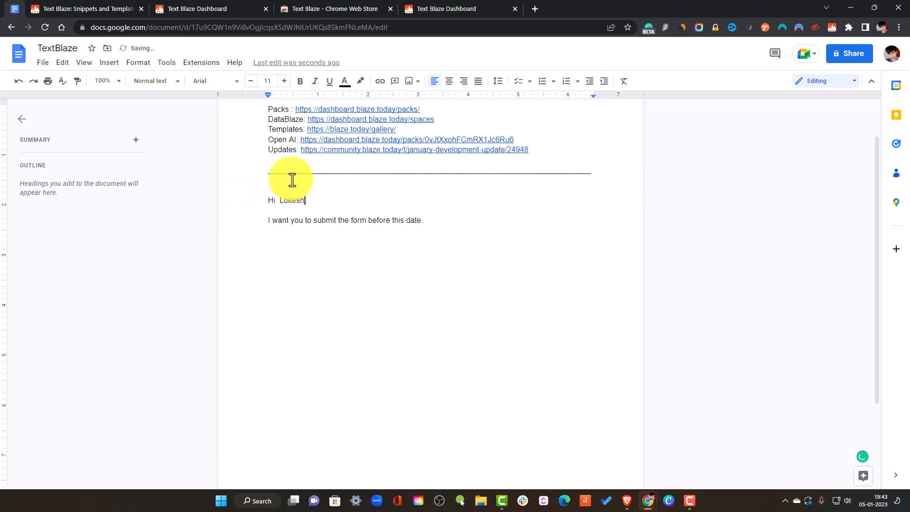
pyautogui.click(304, 203)
pyautogui.doubleClick(305, 202)
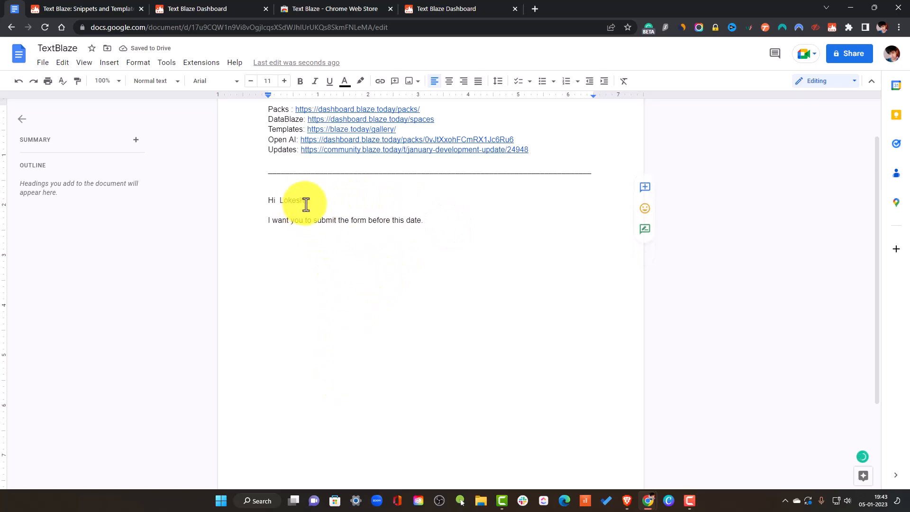
pyautogui.moveTo(421, 221); pyautogui.dragTo(272, 197)
pyautogui.click(499, 243)
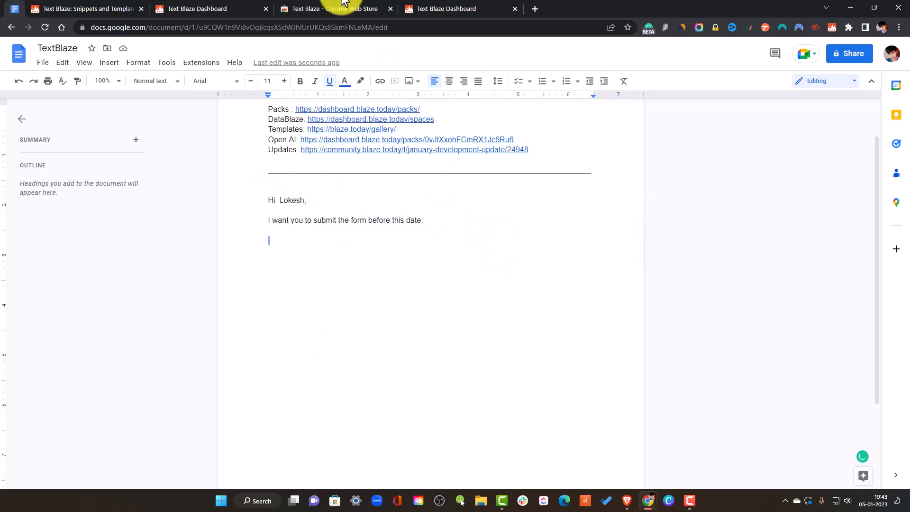
# Return to the Text Blaze dashboard and insert a Clipboard command at the end of the snippet's sentence
pyautogui.click(432, 8)
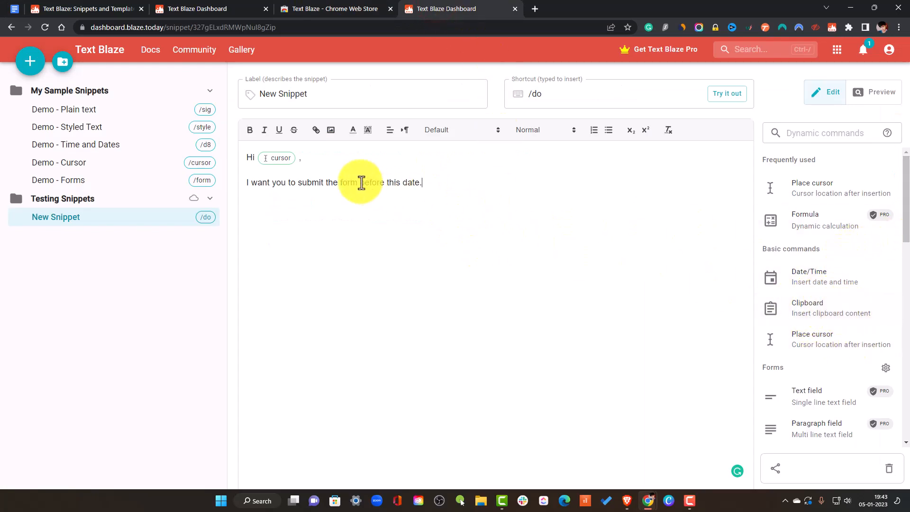
pyautogui.moveTo(360, 184); pyautogui.dragTo(419, 183)
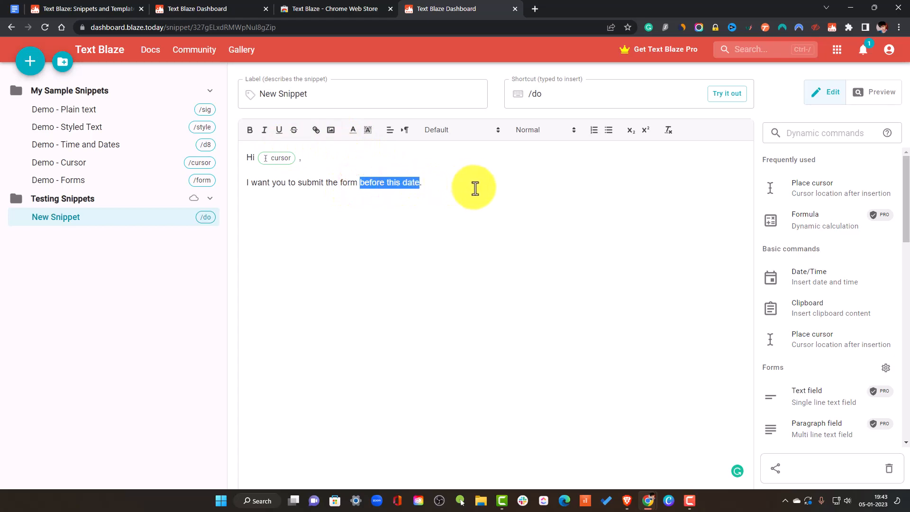
pyautogui.click(645, 262)
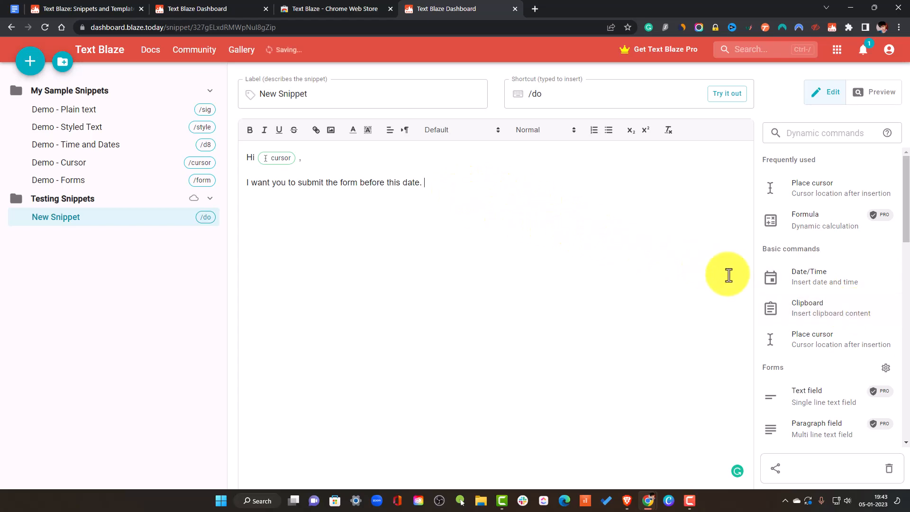
pyautogui.click(826, 309)
# Delete "before this date." so the Clipboard command directly follows "form", and end the sentence with a period
pyautogui.moveTo(479, 183); pyautogui.dragTo(419, 180)
pyautogui.click(356, 183)
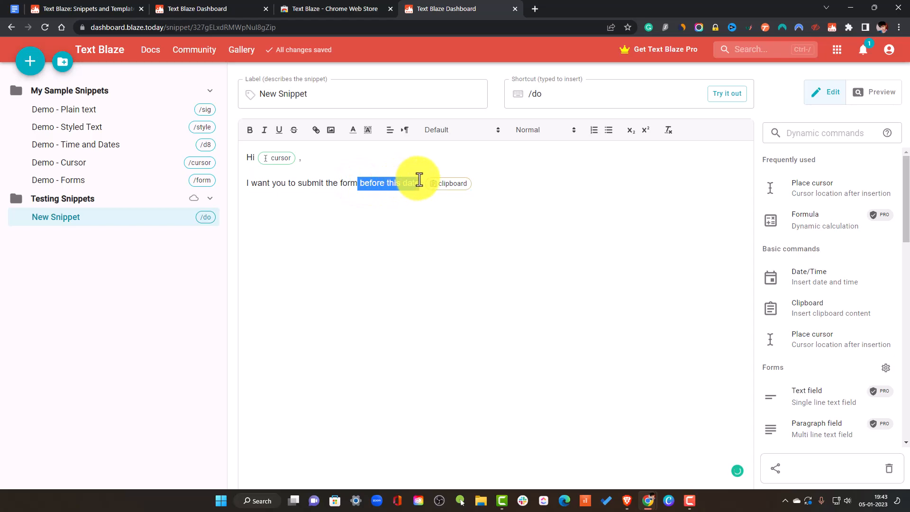
pyautogui.press('BackSpace')
pyautogui.click(360, 183)
pyautogui.press('BackSpace')
pyautogui.click(405, 183)
pyautogui.click(419, 183)
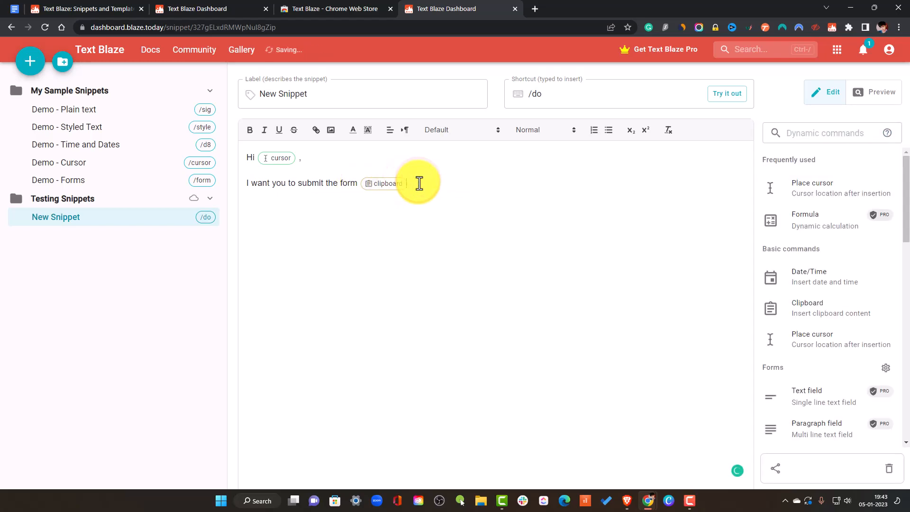
pyautogui.write('.')
pyautogui.click(471, 207)
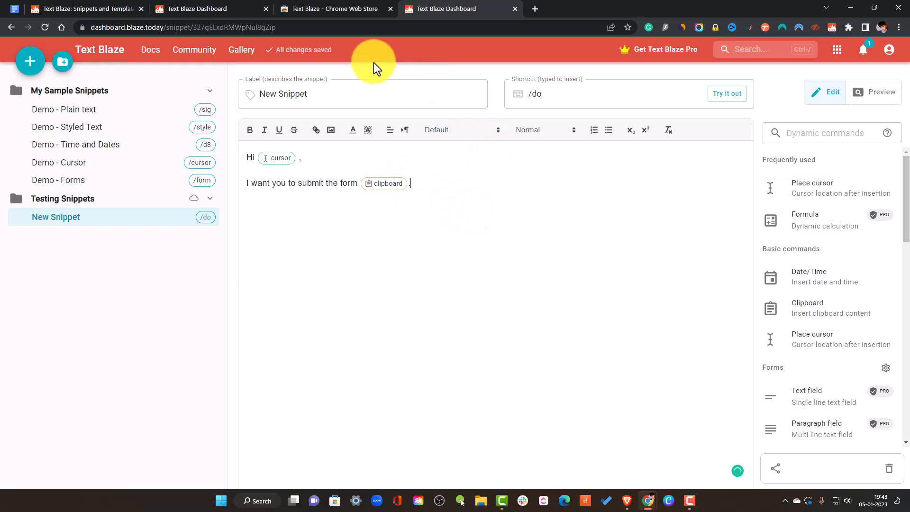
# Switch to Google Docs and insert the /do snippet below the existing reminder text
pyautogui.click(323, 5)
pyautogui.click(197, 9)
pyautogui.click(87, 8)
pyautogui.click(14, 9)
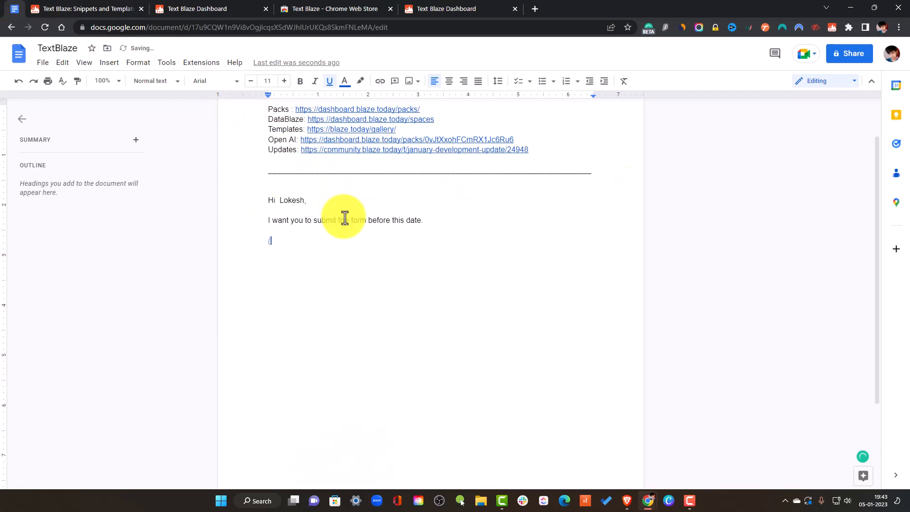
pyautogui.write('Hi ,  I want you to submit the form before this date.')
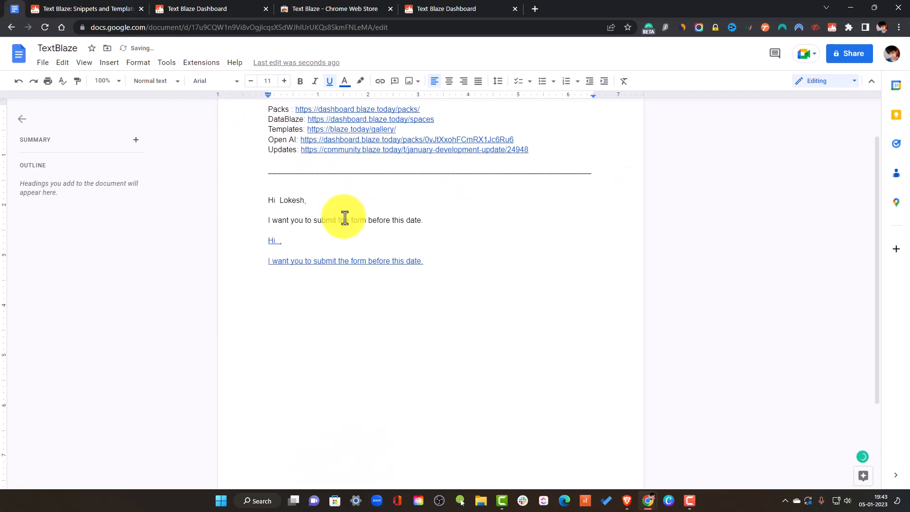
# Return to the Text Blaze dashboard and select the whole content of the /do snippet
pyautogui.click(444, 6)
pyautogui.click(515, 201)
pyautogui.moveTo(466, 196); pyautogui.dragTo(424, 184)
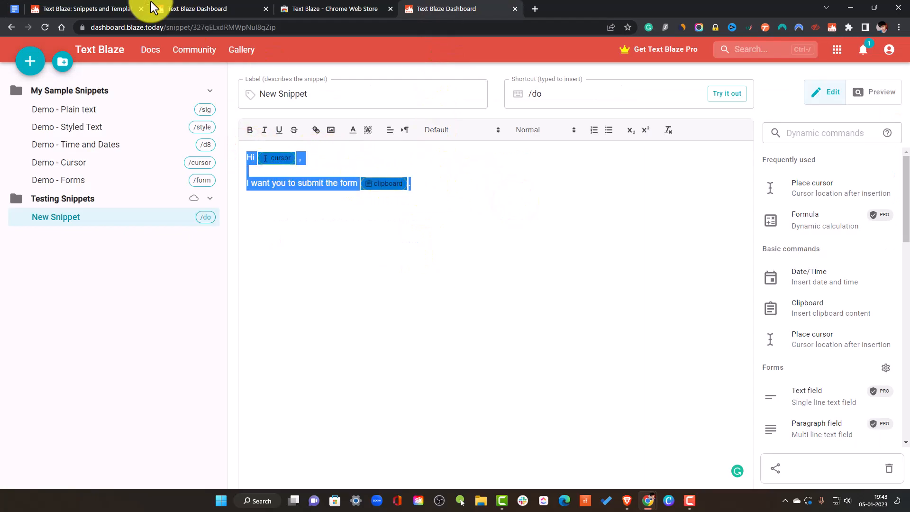
# Go back to Google Docs and delete both inserted snippet texts below the divider line
pyautogui.click(11, 9)
pyautogui.moveTo(447, 264); pyautogui.dragTo(248, 238)
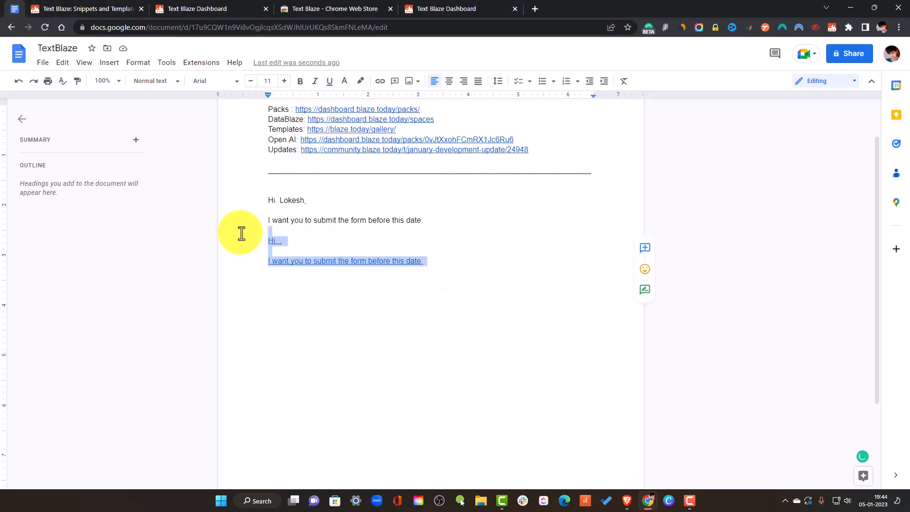
pyautogui.press('BackSpace')
pyautogui.moveTo(377, 245); pyautogui.dragTo(256, 200)
pyautogui.press('BackSpace')
# Clear the /do snippet's content in the Text Blaze dashboard and close the Chrome Web Store page
pyautogui.click(355, 9)
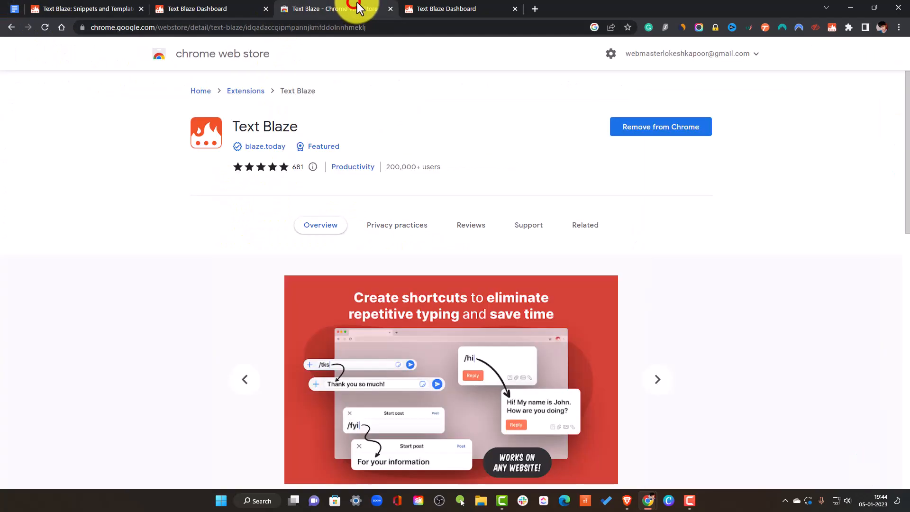
pyautogui.click(443, 9)
pyautogui.press('BackSpace')
pyautogui.click(390, 8)
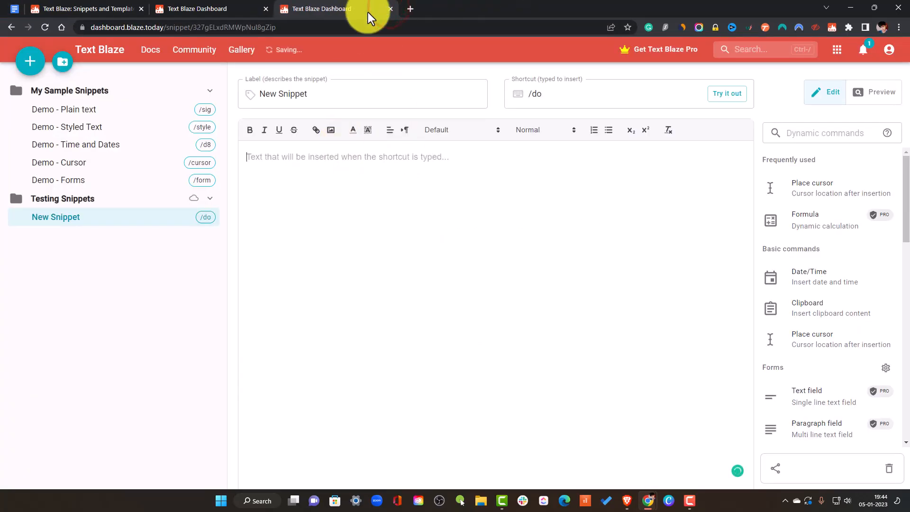
# Begin the snippet with "Hi $name,", "I am $name2, represting $company." and "I would like to remind you about the invoice"
pyautogui.scroll(-2, 763, 260)
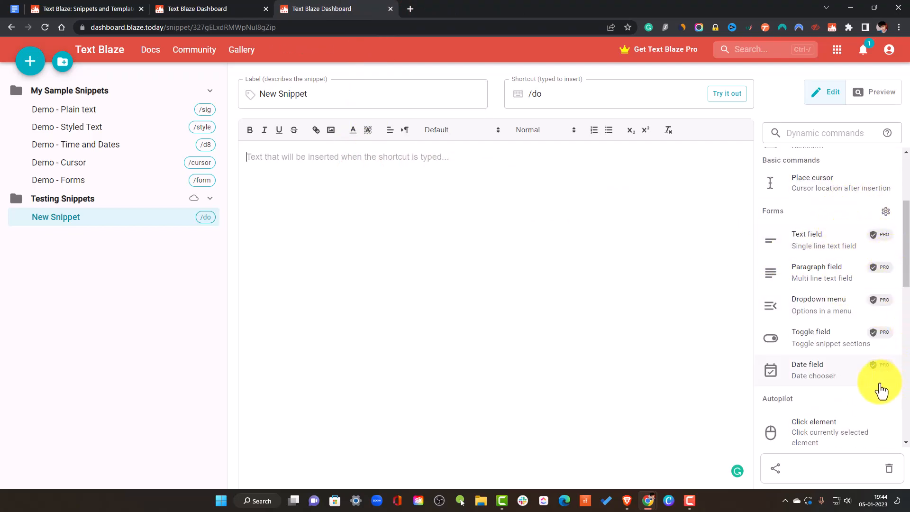
pyautogui.click(335, 158)
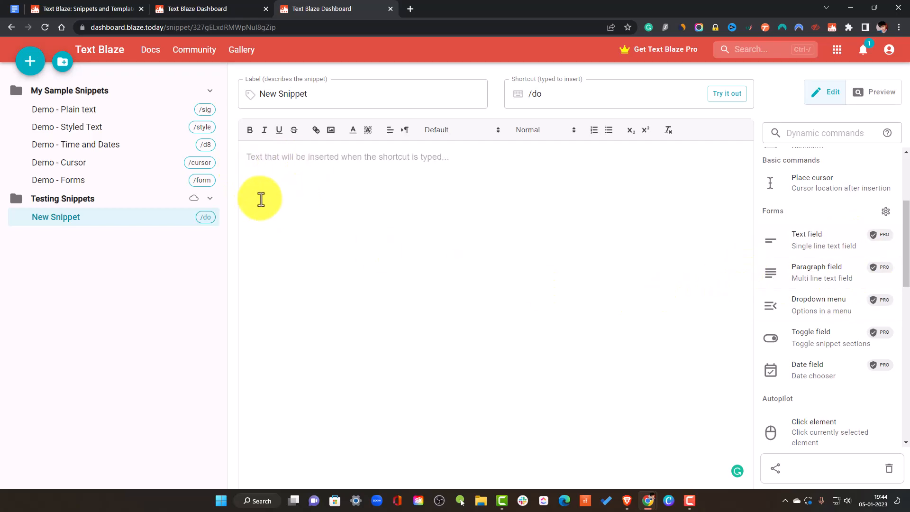
pyautogui.write('Hi $name,')
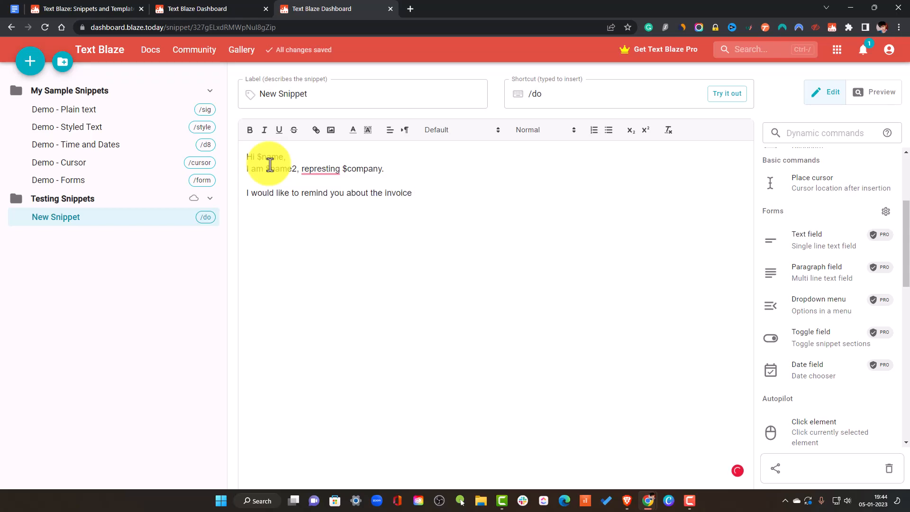
# Complete the sentence with "$invoice_no.", then add "Kindly share an update on the same." and the closing "Best Regards"
pyautogui.write('$invoice_no.')
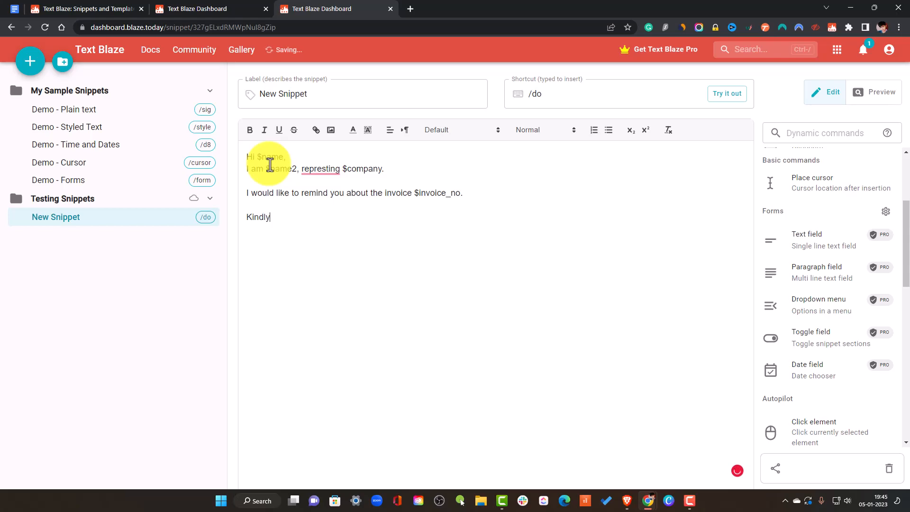
pyautogui.write('s')
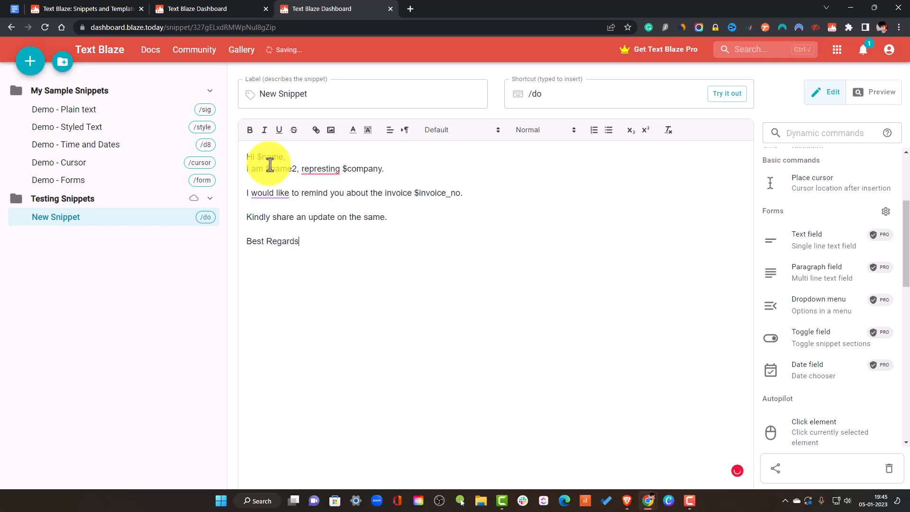
# Apply Grammarly's suggestions so the snippet reads "representing $company" and "I want to remind you"
pyautogui.moveTo(337, 168)
pyautogui.click(355, 193)
pyautogui.click(315, 220)
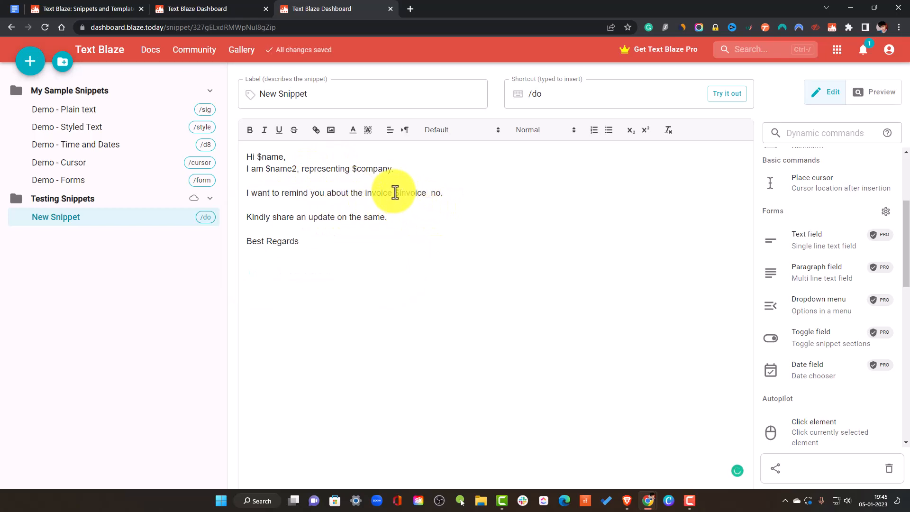
# Make the placeholders $invoice_no, $name2 and $name bold in the snippet
pyautogui.moveTo(395, 192); pyautogui.dragTo(440, 192)
pyautogui.click(252, 129)
pyautogui.click(414, 175)
pyautogui.moveTo(265, 169); pyautogui.dragTo(296, 169)
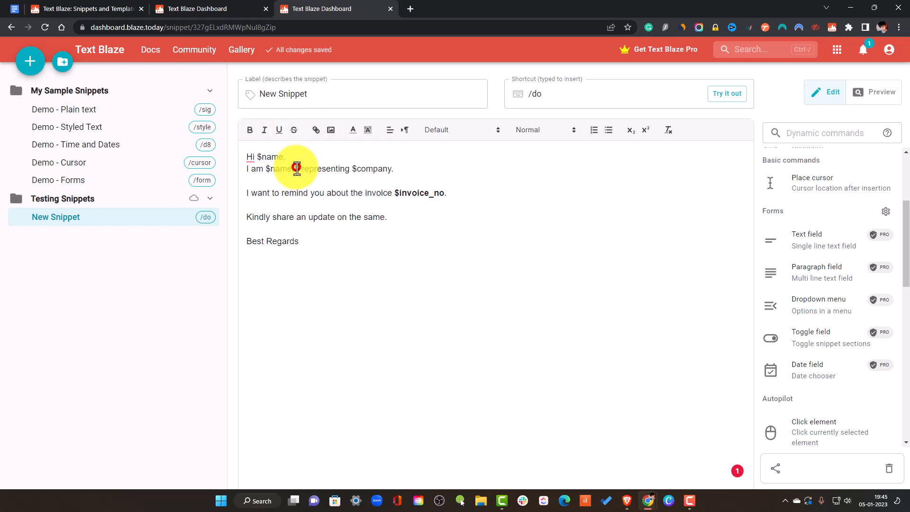
pyautogui.click(250, 129)
pyautogui.moveTo(256, 157); pyautogui.dragTo(284, 156)
pyautogui.click(250, 130)
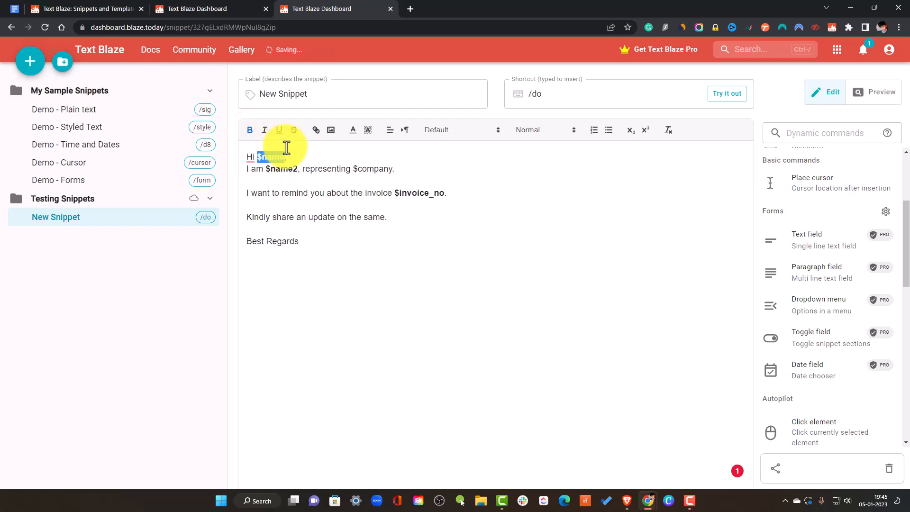
# Copy the entire invoice reminder template and paste it below the divider line in Google Docs
pyautogui.click(359, 235)
pyautogui.moveTo(345, 247); pyautogui.dragTo(240, 147)
pyautogui.hotkey('ctrl', 'c')
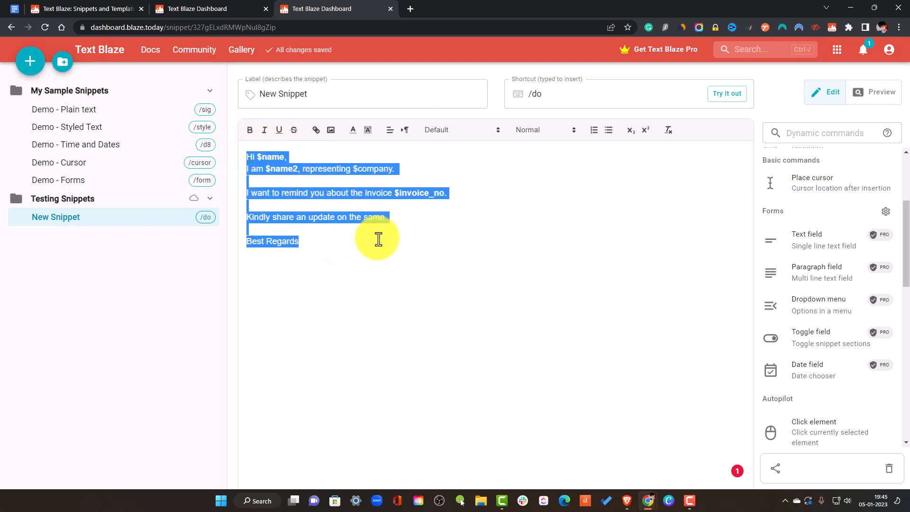
pyautogui.click(341, 227)
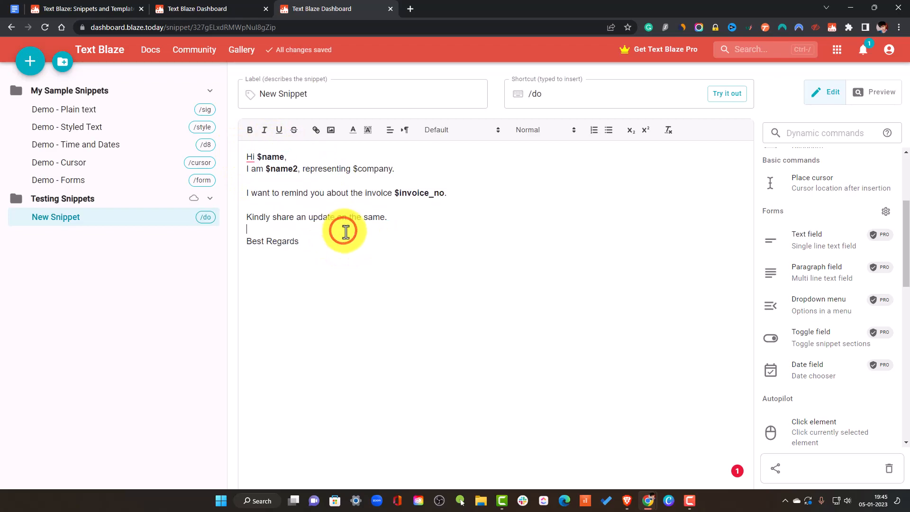
pyautogui.moveTo(256, 157); pyautogui.dragTo(262, 157)
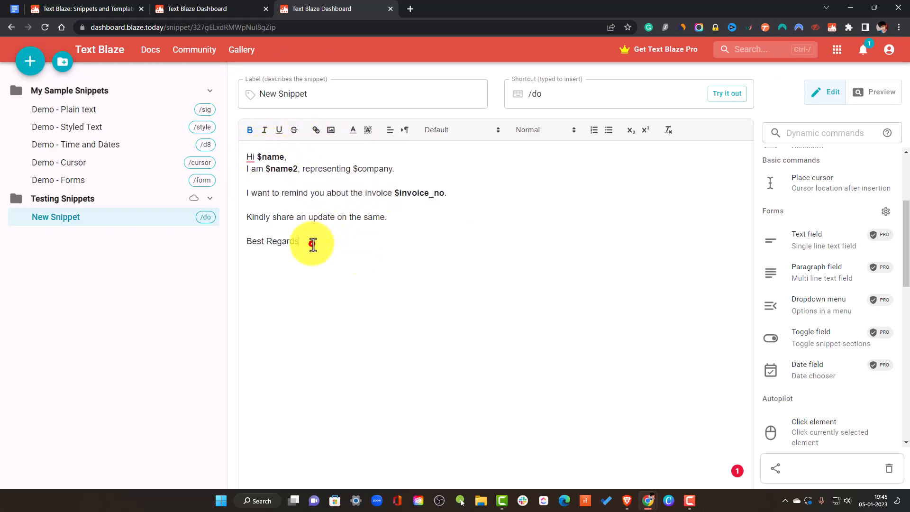
pyautogui.moveTo(311, 243); pyautogui.dragTo(245, 162)
pyautogui.click(245, 162)
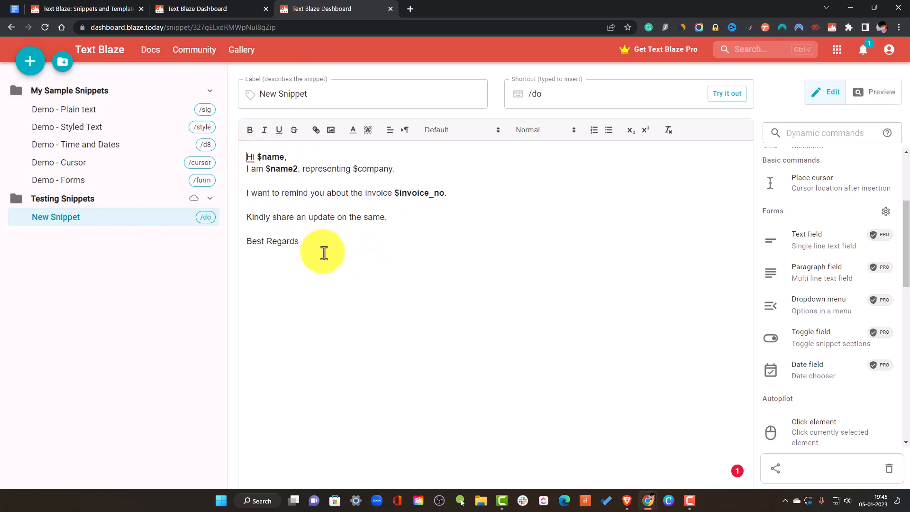
pyautogui.click(390, 261)
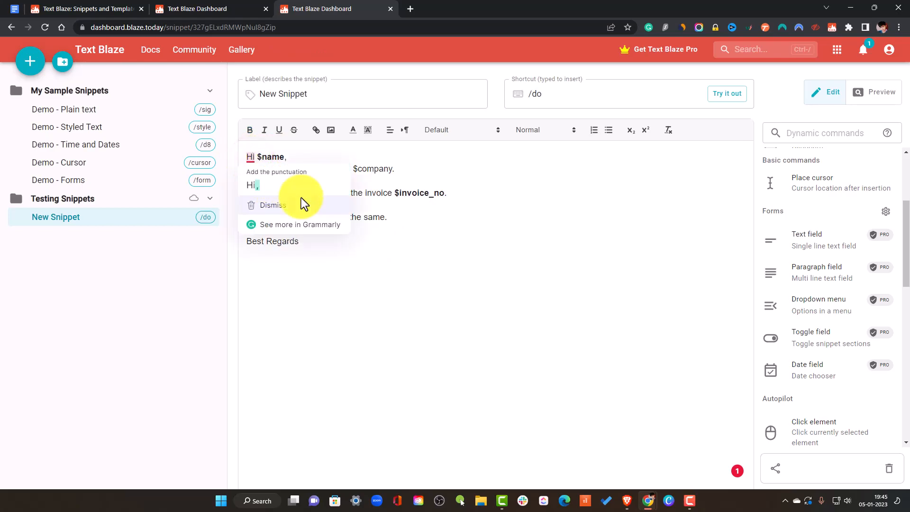
pyautogui.click(14, 9)
pyautogui.hotkey('ctrl', 'v')
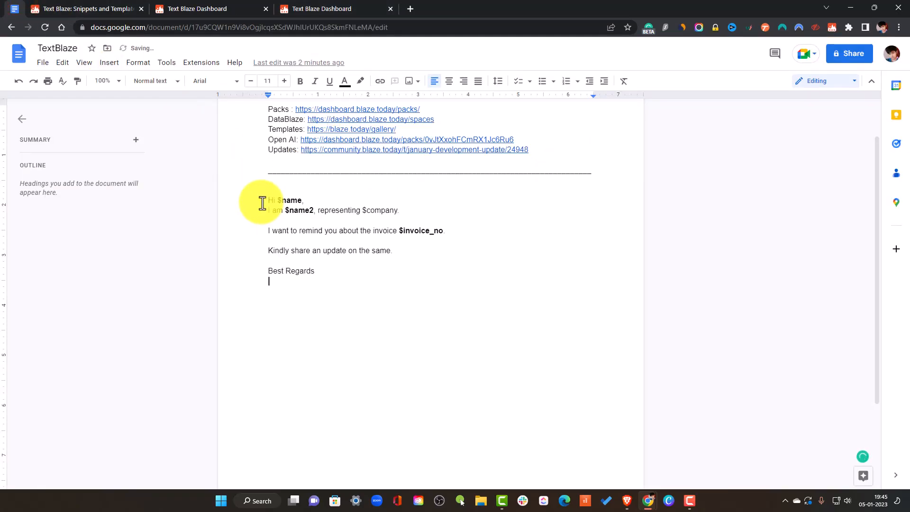
pyautogui.doubleClick(293, 199)
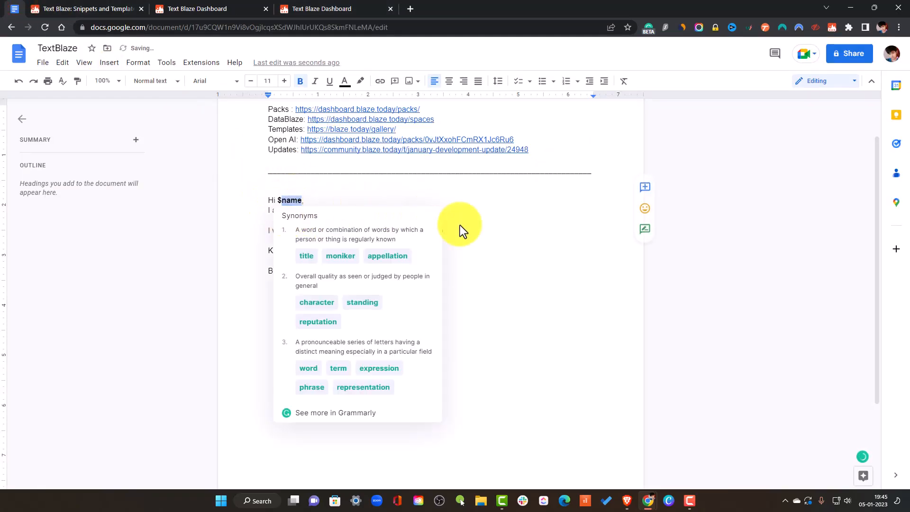
pyautogui.click(526, 244)
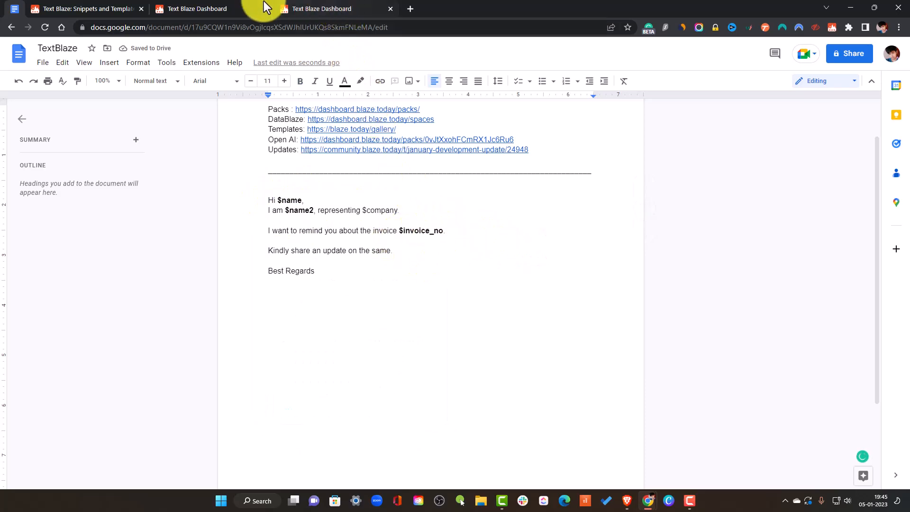
# Return to the Text Blaze dashboard and replace the $name placeholder with a text field named "name"
pyautogui.click(355, 6)
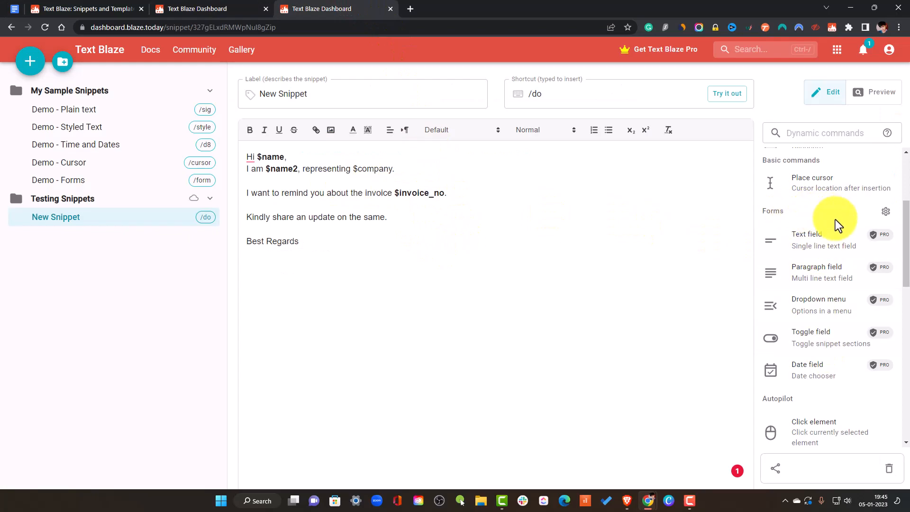
pyautogui.doubleClick(274, 156)
pyautogui.hotkey('shift', 'Left')
pyautogui.press('BackSpace')
pyautogui.click(806, 236)
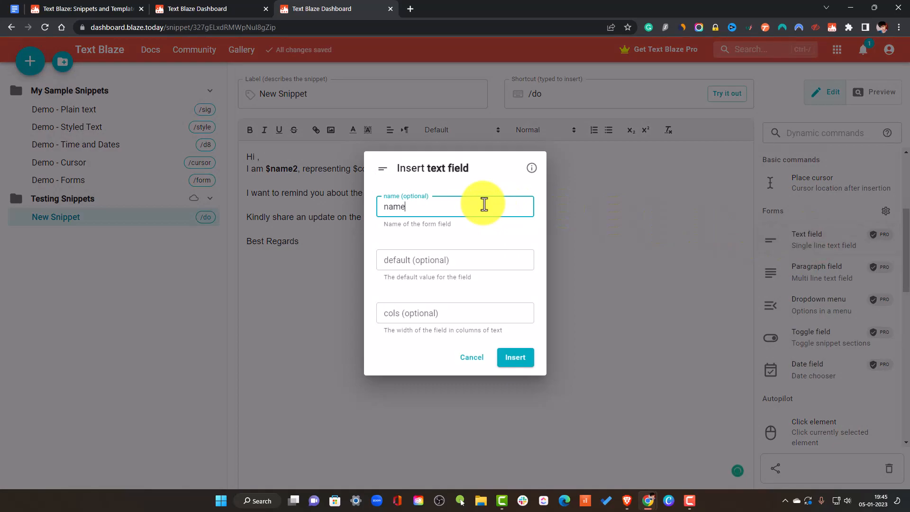
pyautogui.click(512, 357)
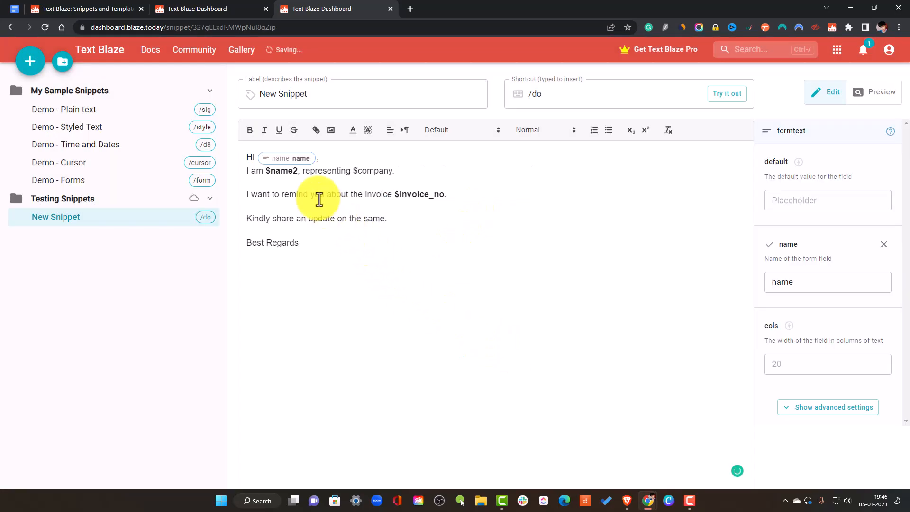
# Replace the $name2 placeholder after "I am" with a text field named "name2"
pyautogui.doubleClick(274, 172)
pyautogui.press('BackSpace')
pyautogui.press('BackSpace')
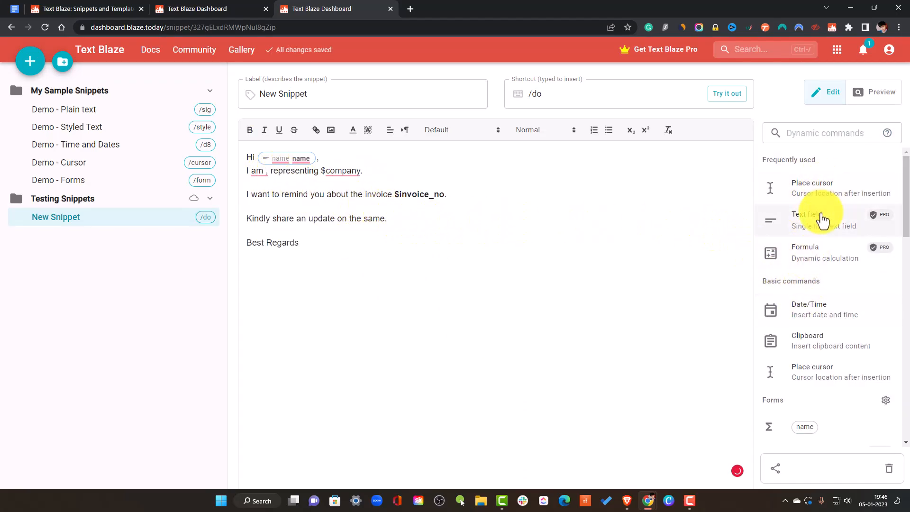
pyautogui.click(822, 219)
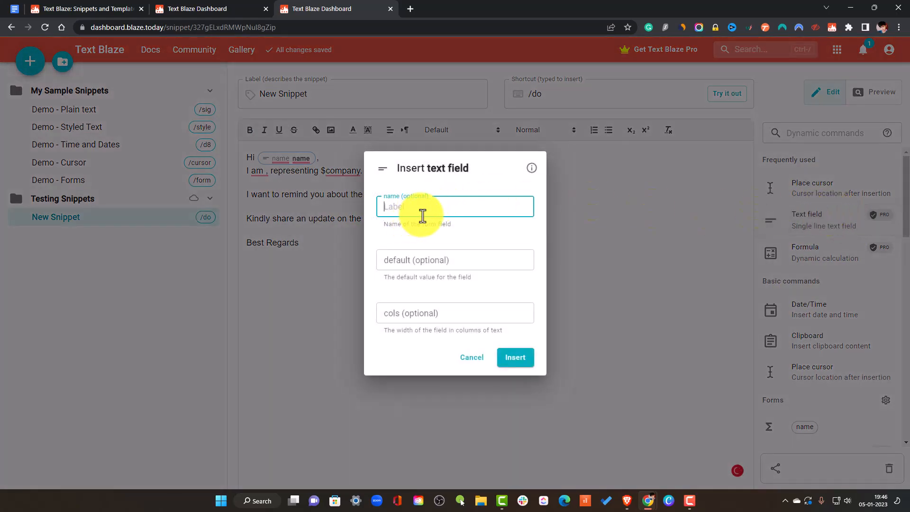
pyautogui.click(420, 214)
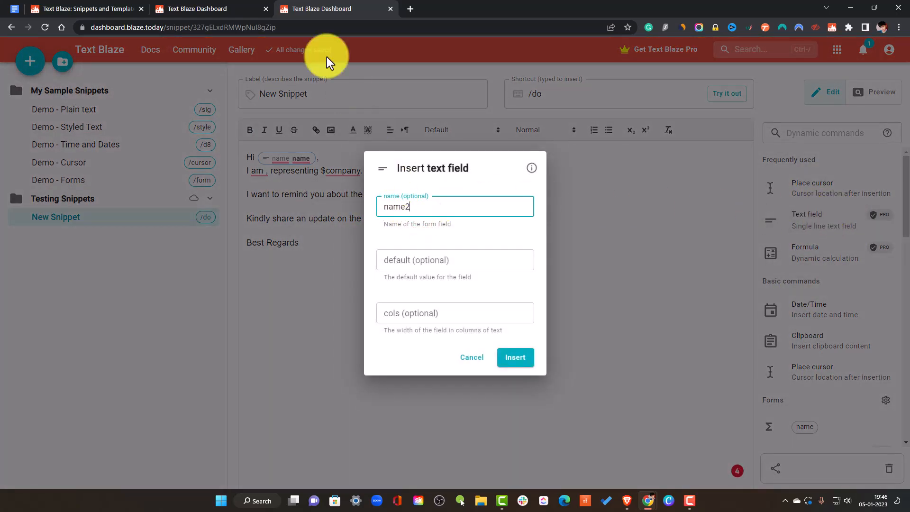
pyautogui.click(508, 360)
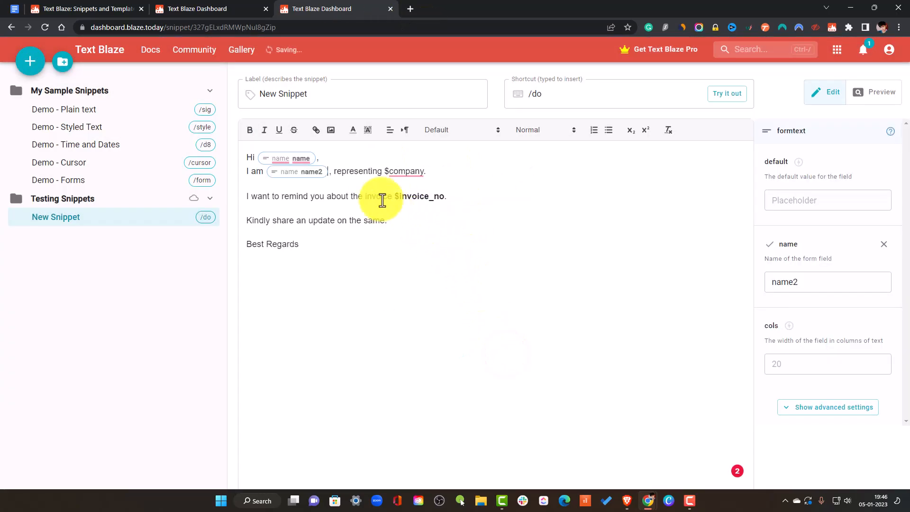
# Replace the $company placeholder after "representing" with a text field named "company name"
pyautogui.doubleClick(403, 172)
pyautogui.press('BackSpace')
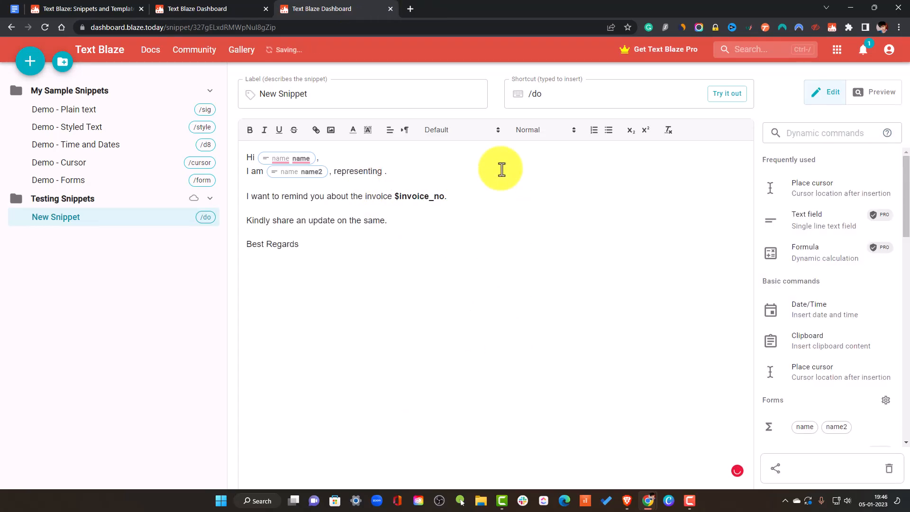
pyautogui.click(818, 216)
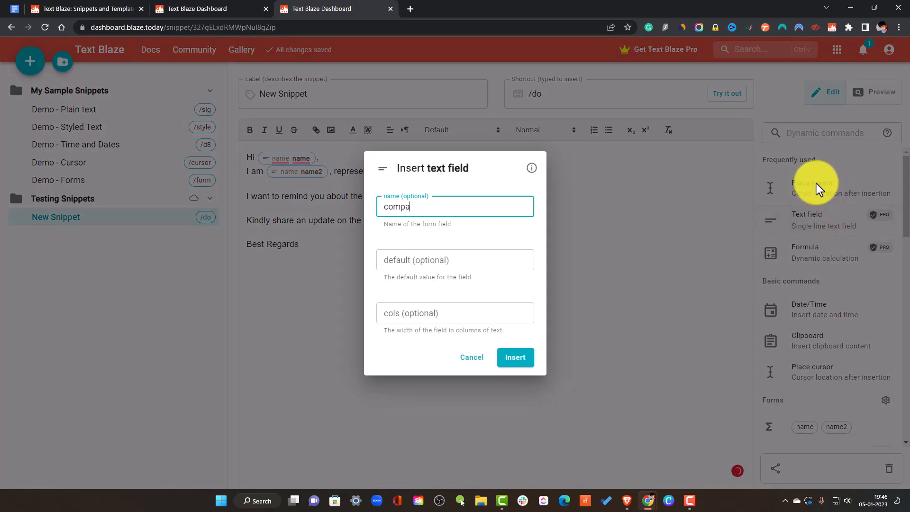
pyautogui.write('company name')
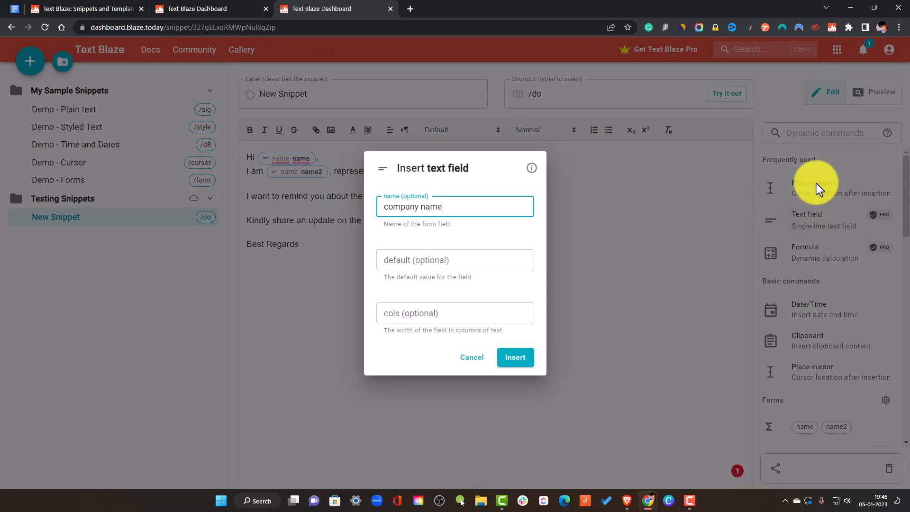
pyautogui.click(514, 357)
# Replace the $invoice_no placeholder after "about the invoice" with a text field named "invoice number"
pyautogui.doubleClick(403, 197)
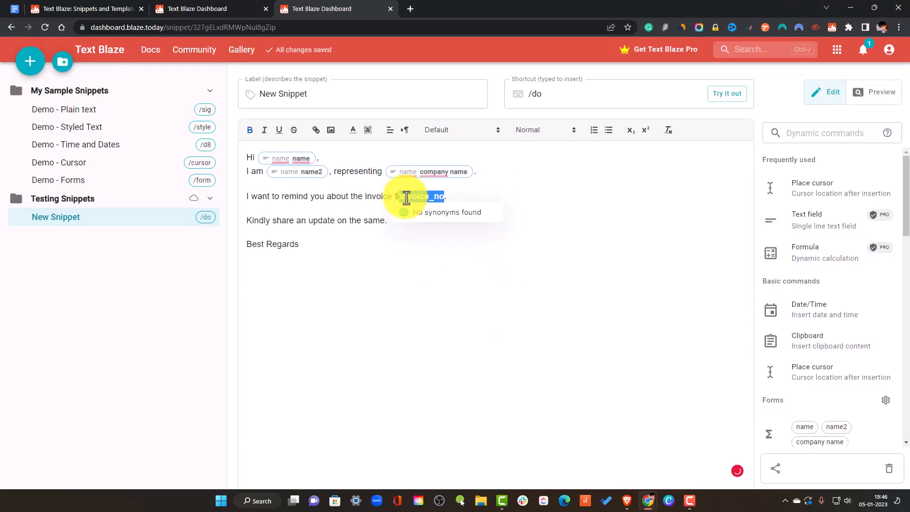
pyautogui.press('BackSpace')
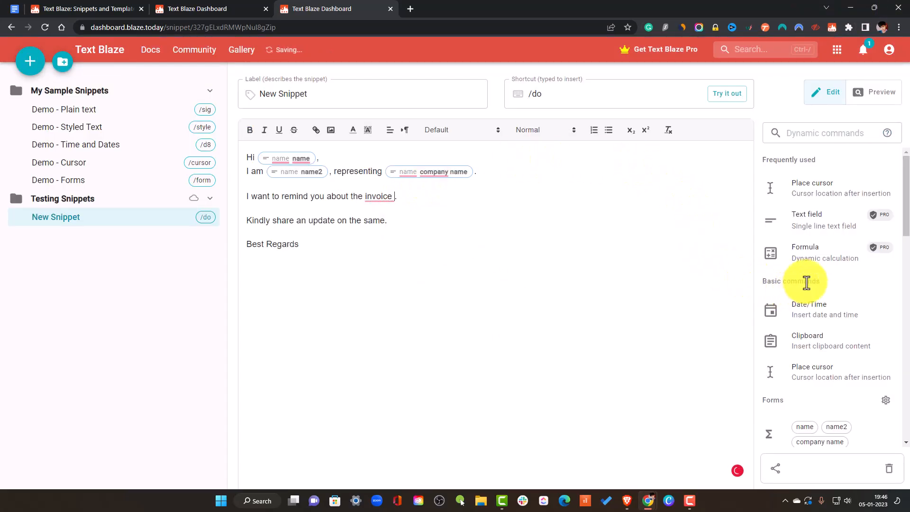
pyautogui.click(845, 225)
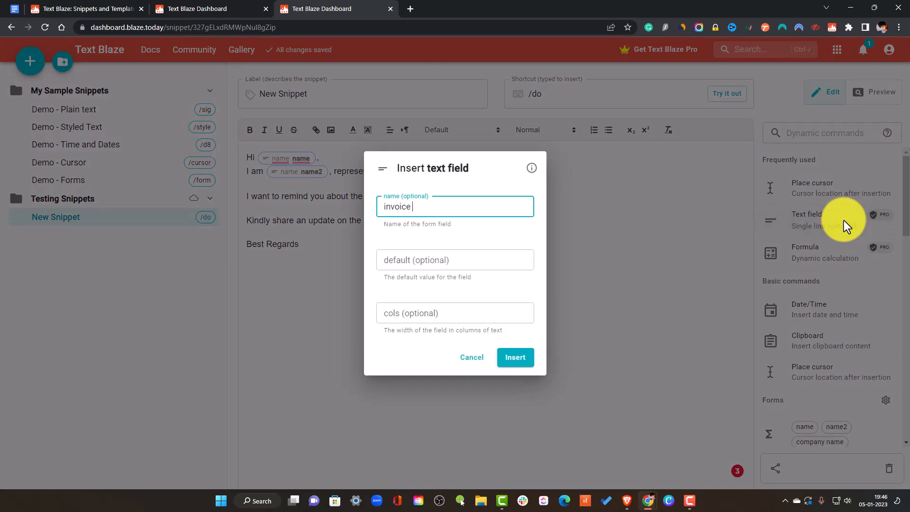
pyautogui.click(519, 357)
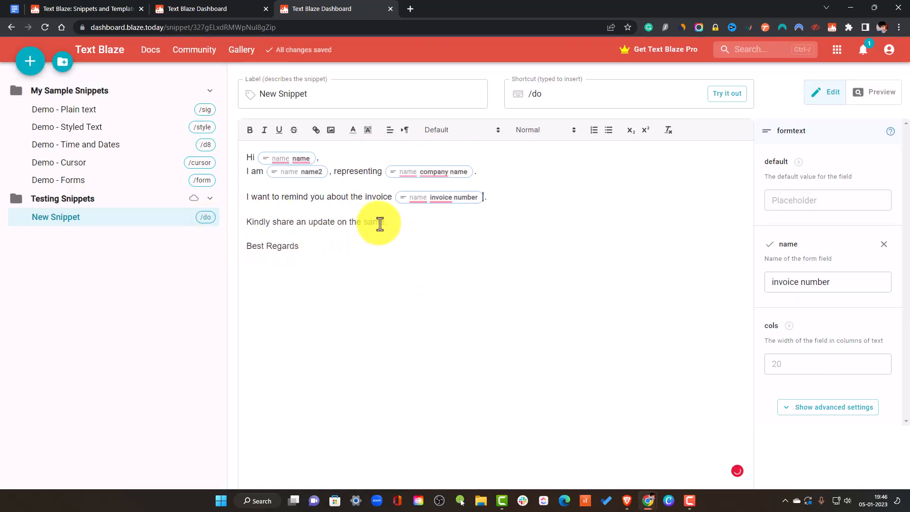
# Replace the word "same" in the "Kindly share an update" line with a text field named "invoice number"
pyautogui.click(349, 223)
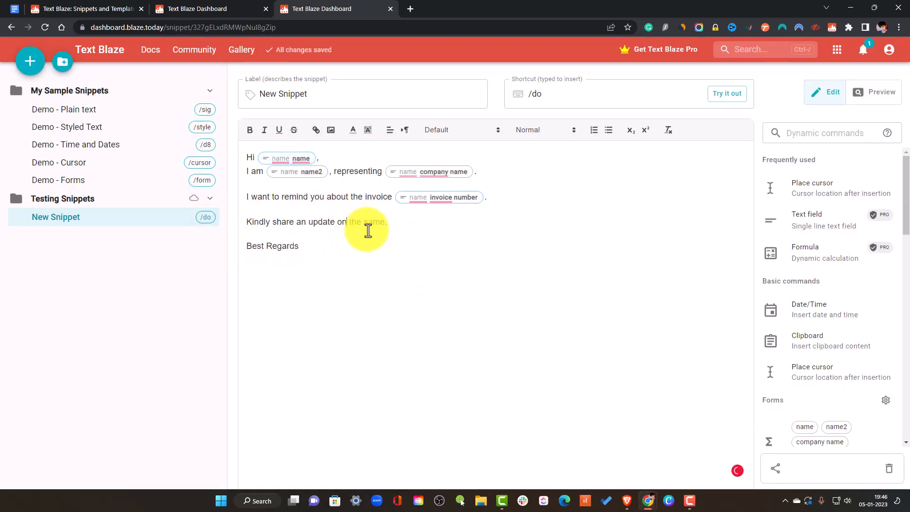
pyautogui.doubleClick(382, 220)
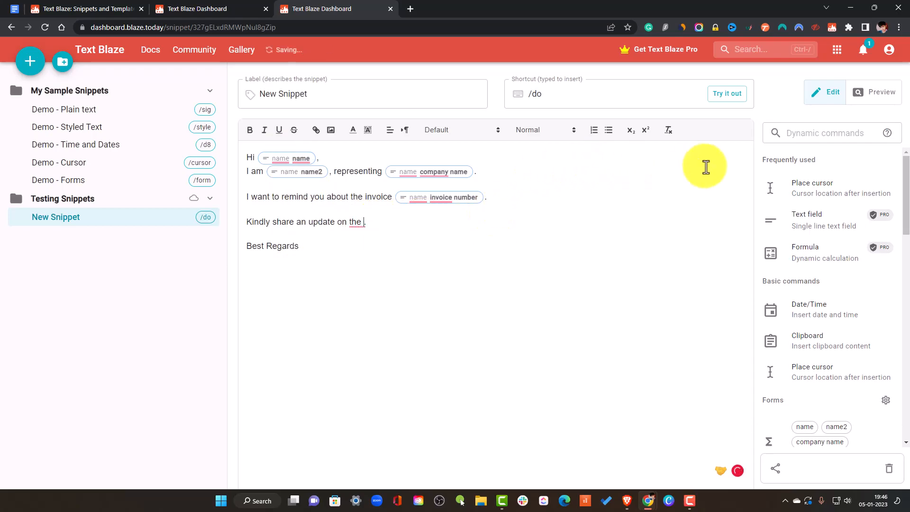
pyautogui.click(844, 233)
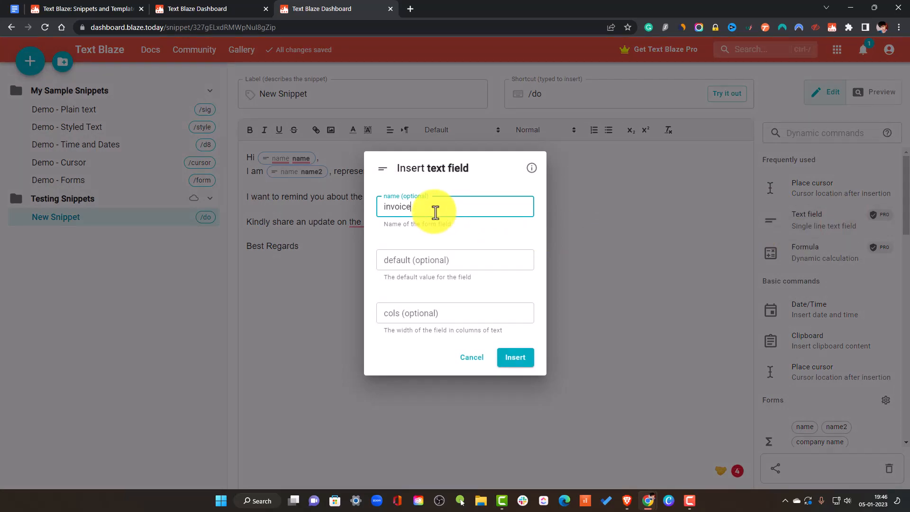
pyautogui.write('invoice number')
pyautogui.click(507, 356)
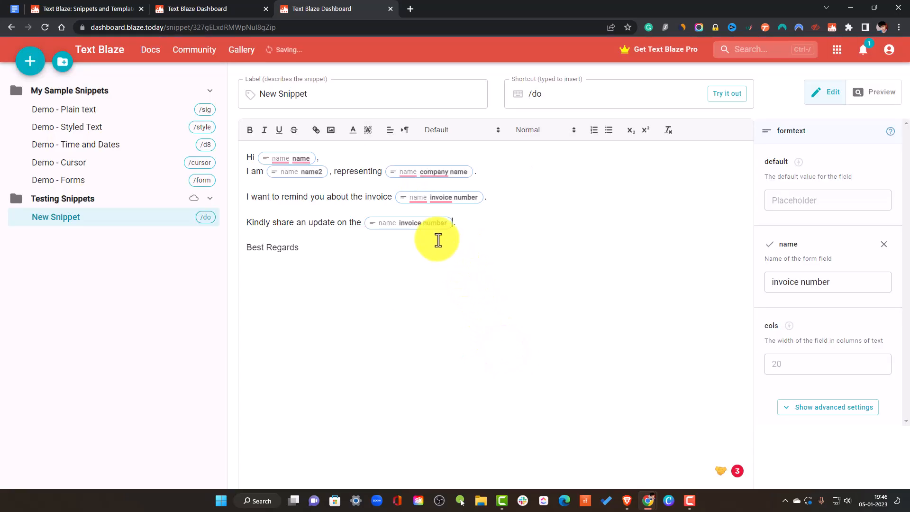
pyautogui.click(361, 257)
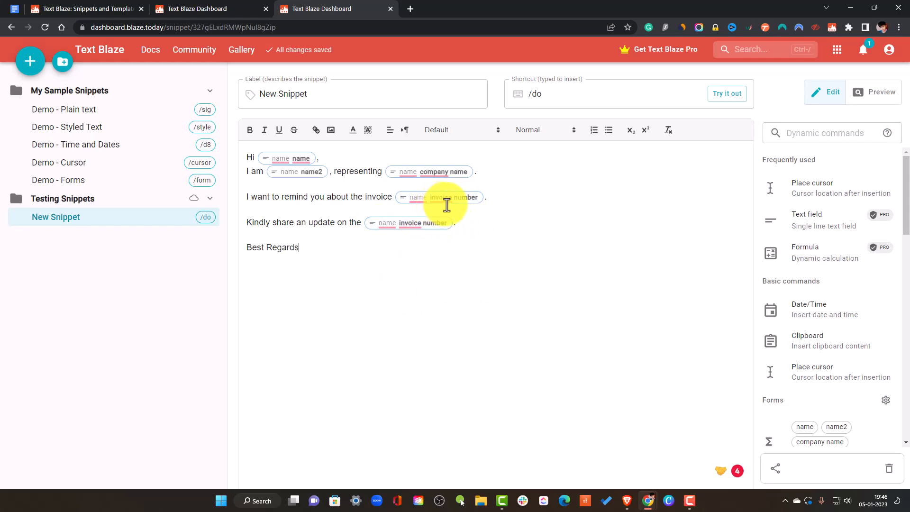
# Switch to Google Docs, cut the invoice reminder template below the divider, and run the /do snippet in its place
pyautogui.moveTo(450, 203)
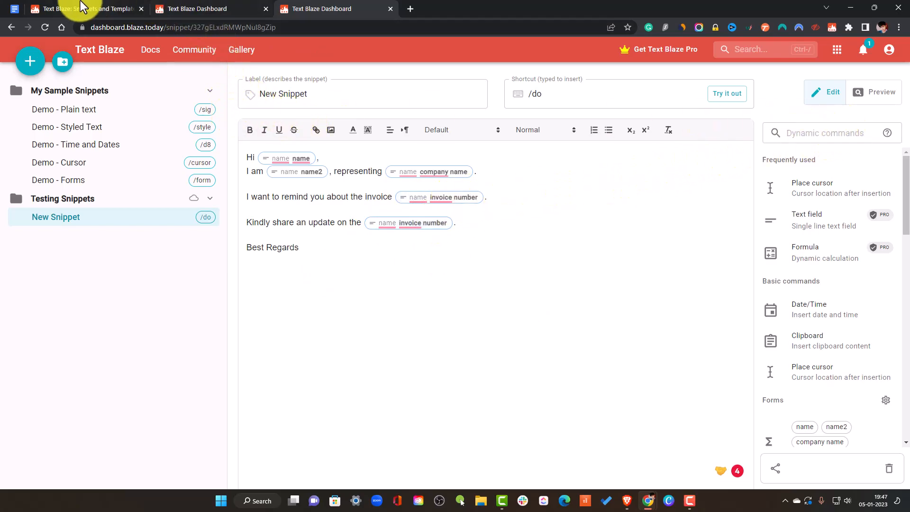
pyautogui.click(14, 8)
pyautogui.moveTo(327, 268); pyautogui.dragTo(252, 196)
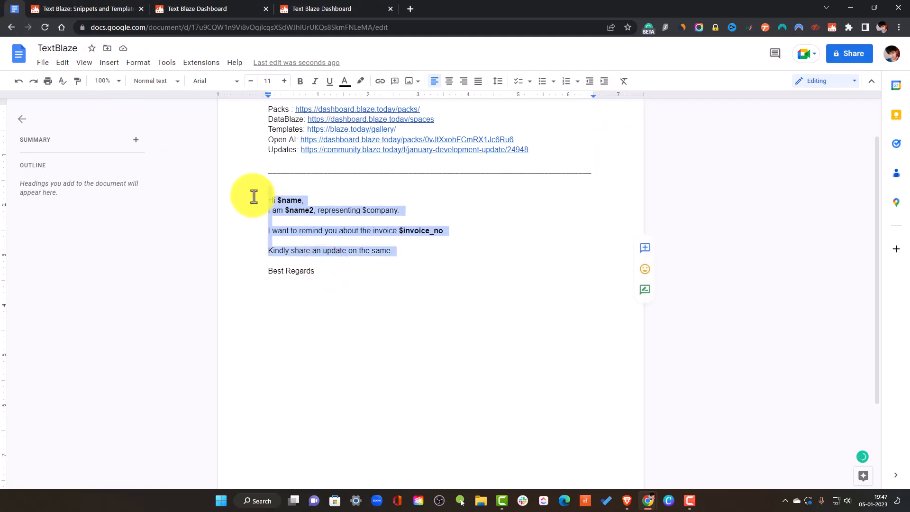
pyautogui.moveTo(325, 266); pyautogui.dragTo(266, 197)
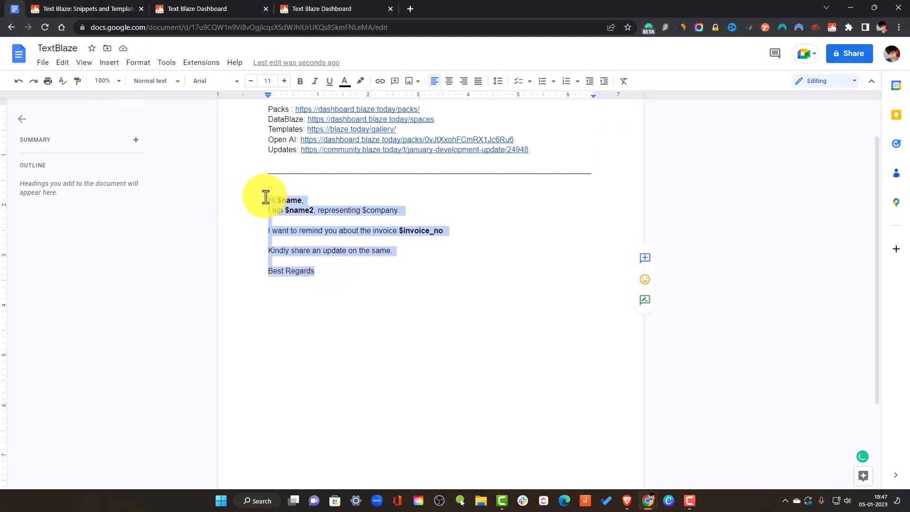
pyautogui.hotkey('ctrl', 'x')
pyautogui.write('/do')
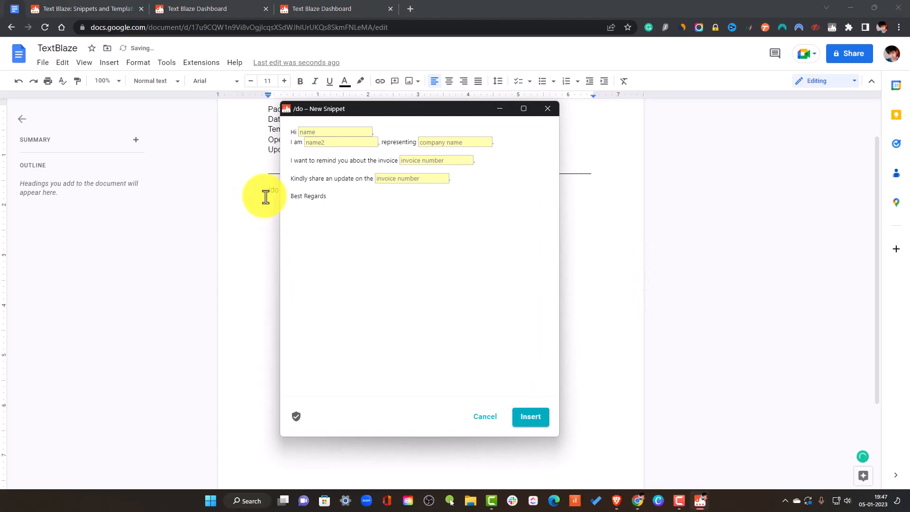
# Fill in both names, the company DroidCrunch and the invoice number in the snippet form, and insert the reminder into the document
pyautogui.click(328, 135)
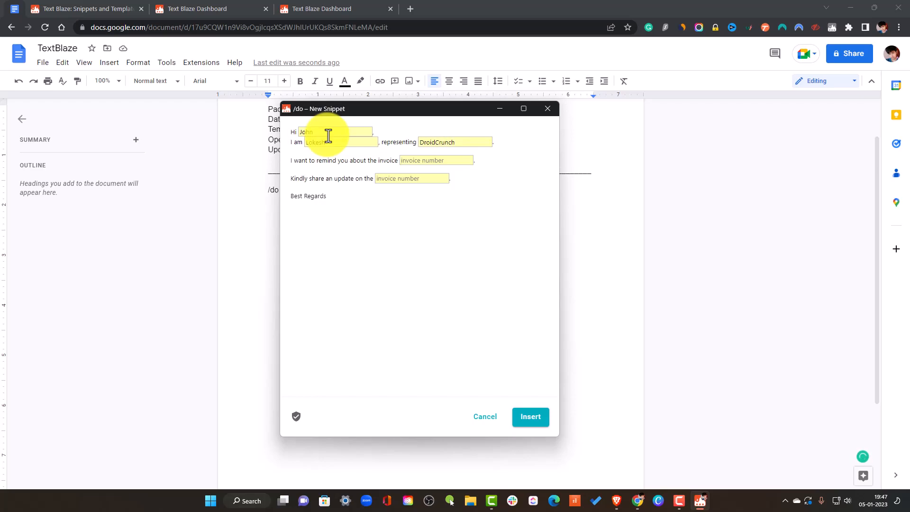
pyautogui.click(458, 159)
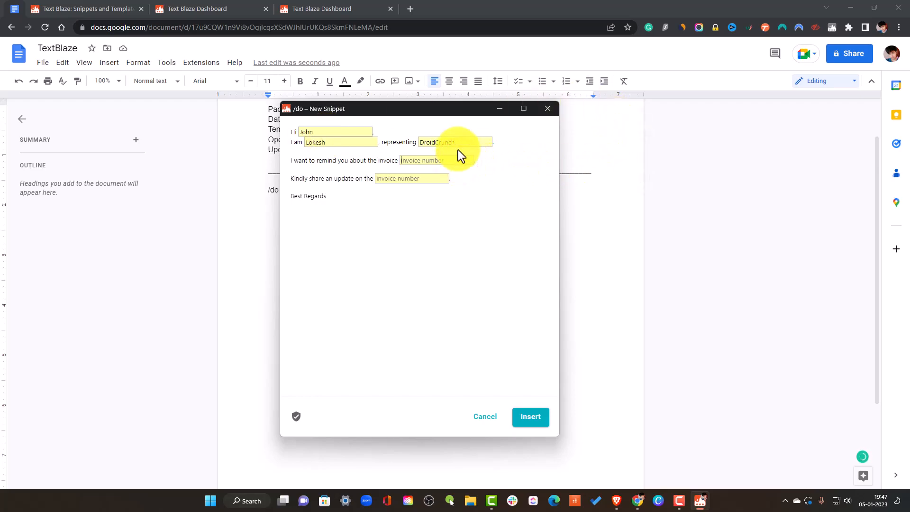
pyautogui.write('497')
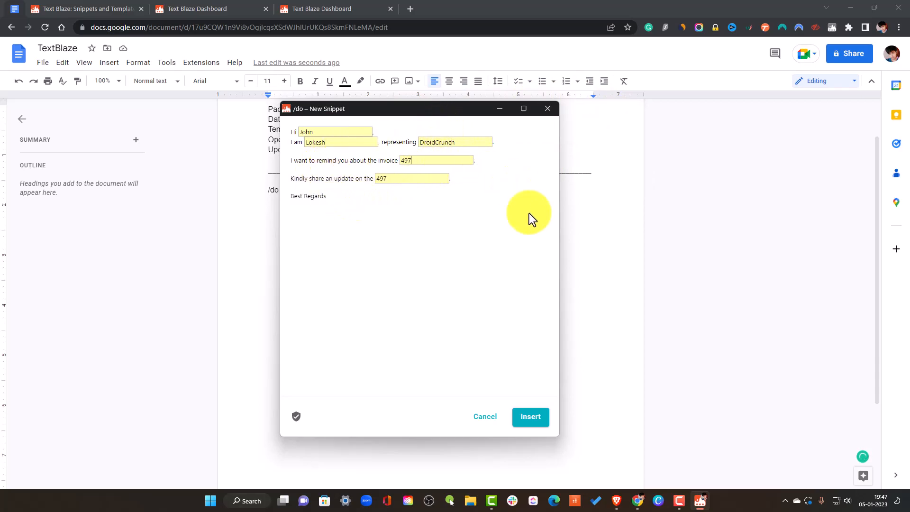
pyautogui.click(530, 416)
pyautogui.moveTo(337, 260); pyautogui.dragTo(265, 190)
pyautogui.moveTo(415, 276); pyautogui.dragTo(259, 176)
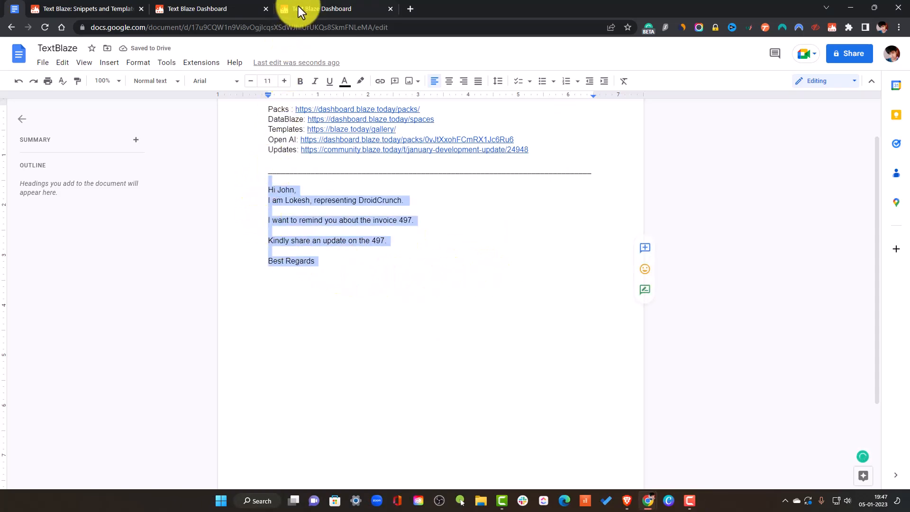
# Return to the Text Blaze dashboard and start a dropdown menu field on a new line below "Best Regards"
pyautogui.click(297, 6)
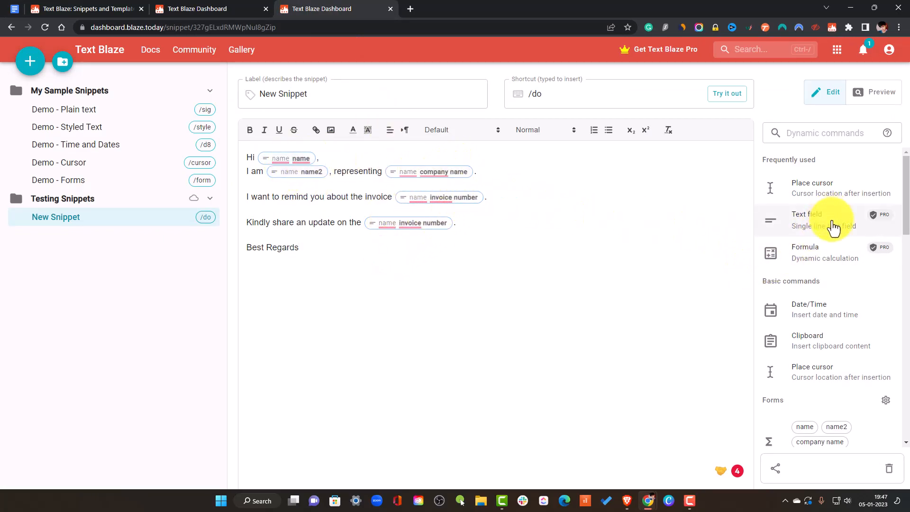
pyautogui.scroll(-6, 832, 227)
pyautogui.scroll(1, 819, 270)
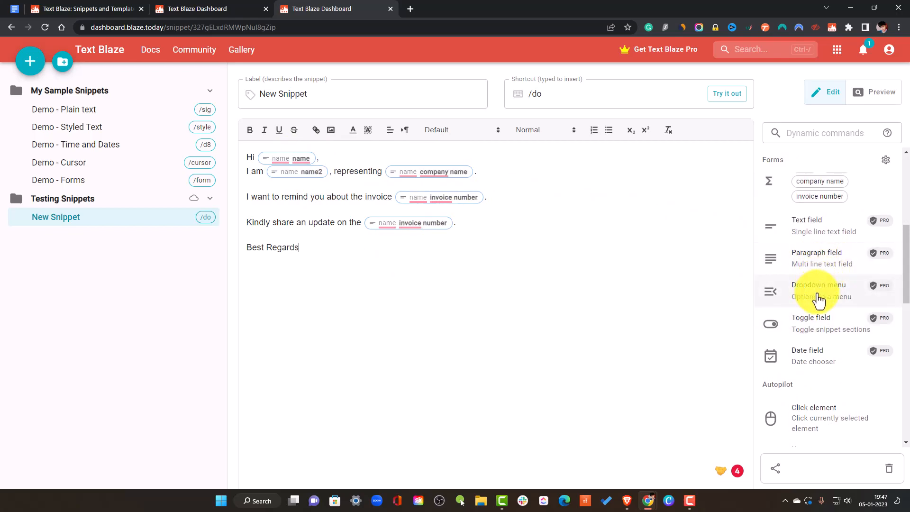
pyautogui.click(297, 251)
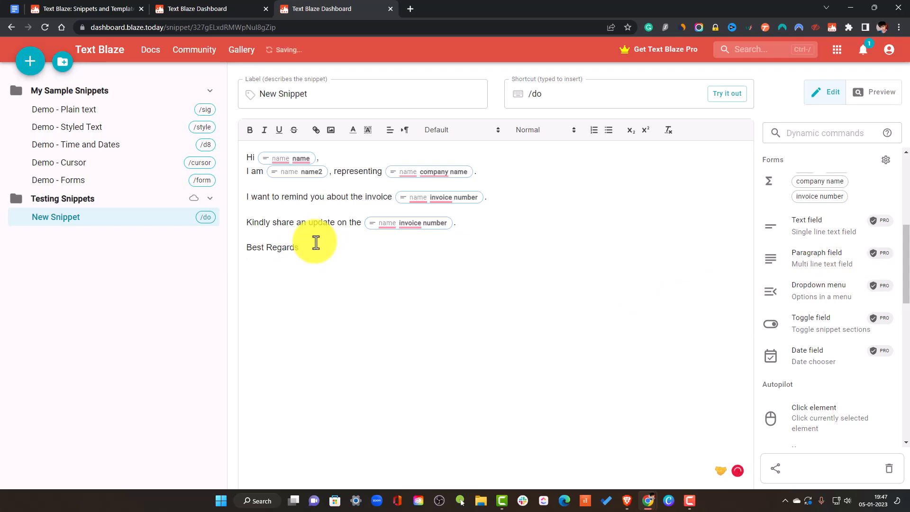
pyautogui.click(822, 296)
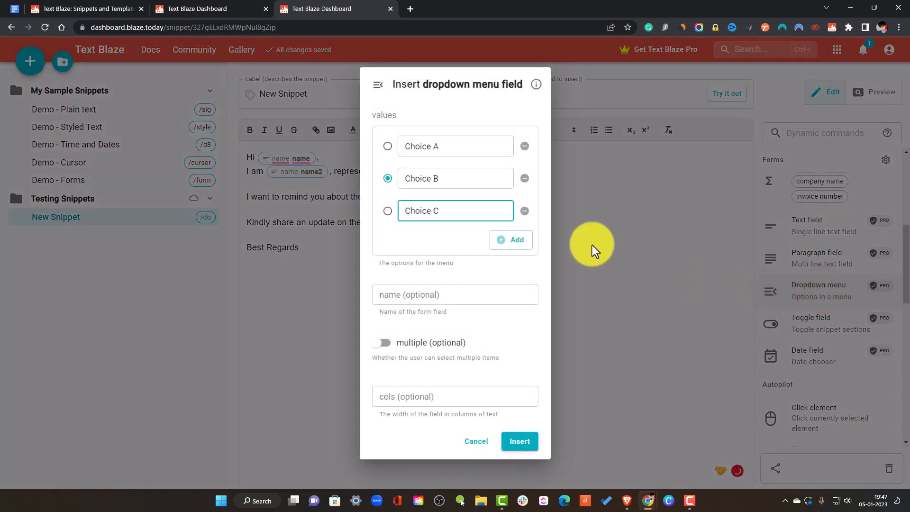
# Set the dropdown options to the sender's name alone, with "DroidCrunch" and with "DC", name the field "sign", and insert it
pyautogui.click(435, 148)
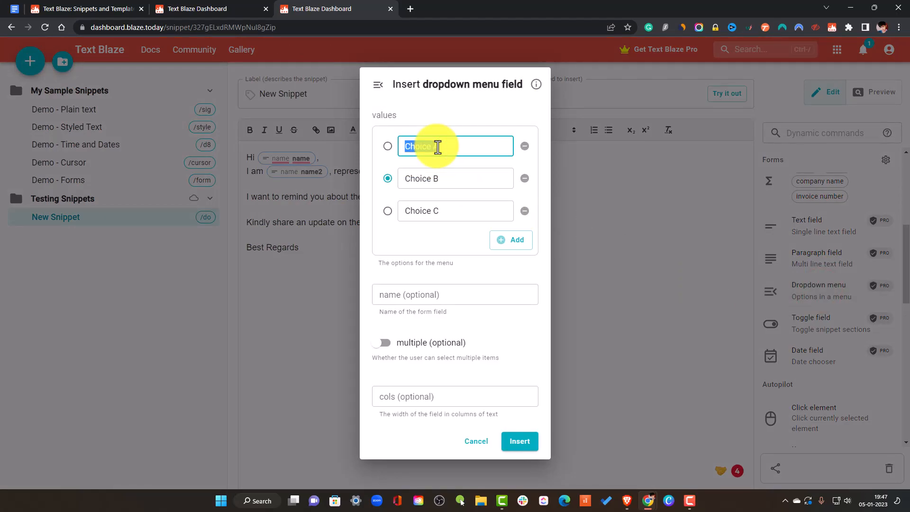
pyautogui.write('Lokesh')
pyautogui.moveTo(443, 178); pyautogui.dragTo(368, 175)
pyautogui.write('Lokes')
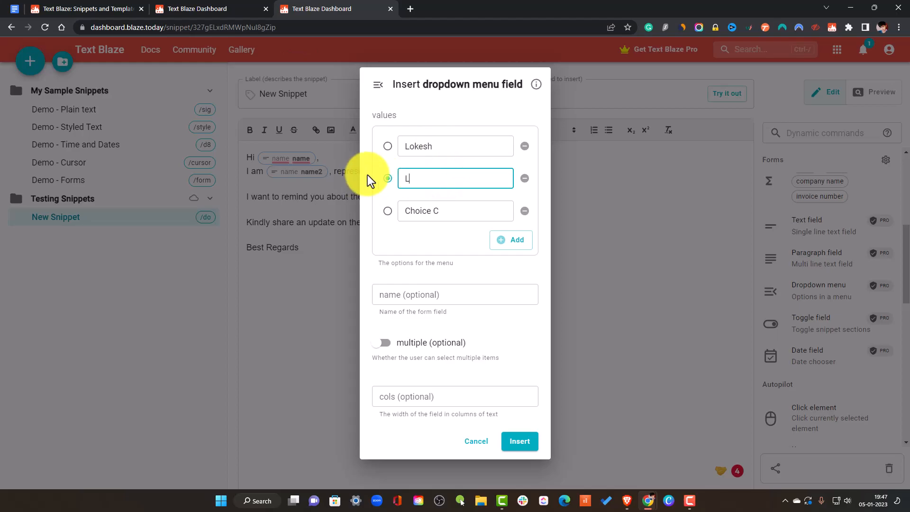
pyautogui.write('h, DroidCrunch')
pyautogui.doubleClick(415, 210)
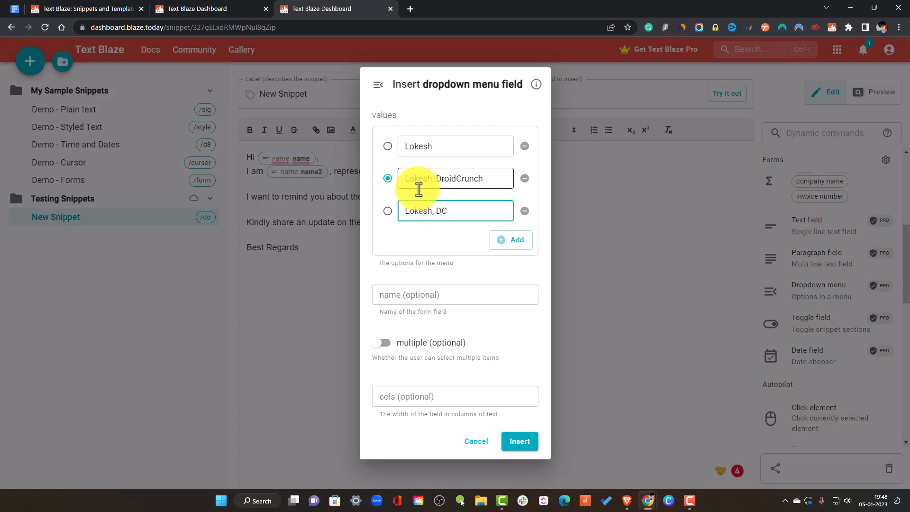
pyautogui.click(475, 291)
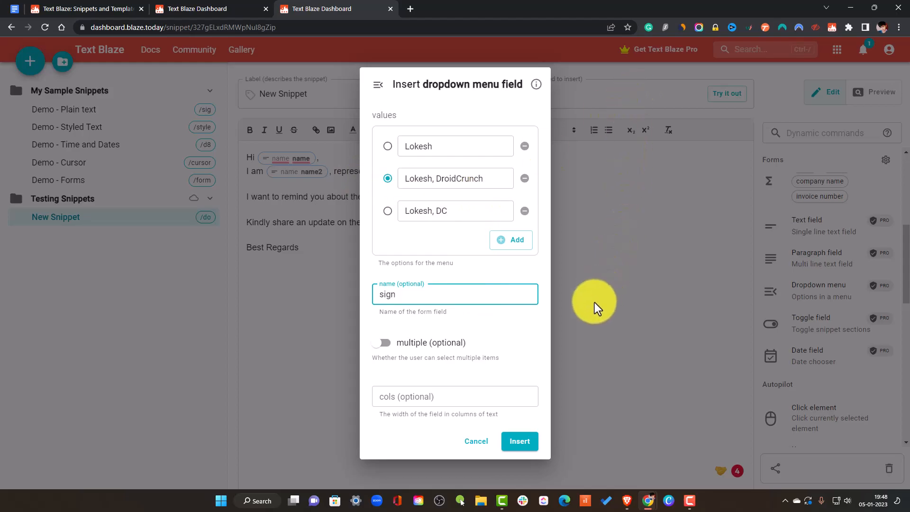
pyautogui.click(514, 442)
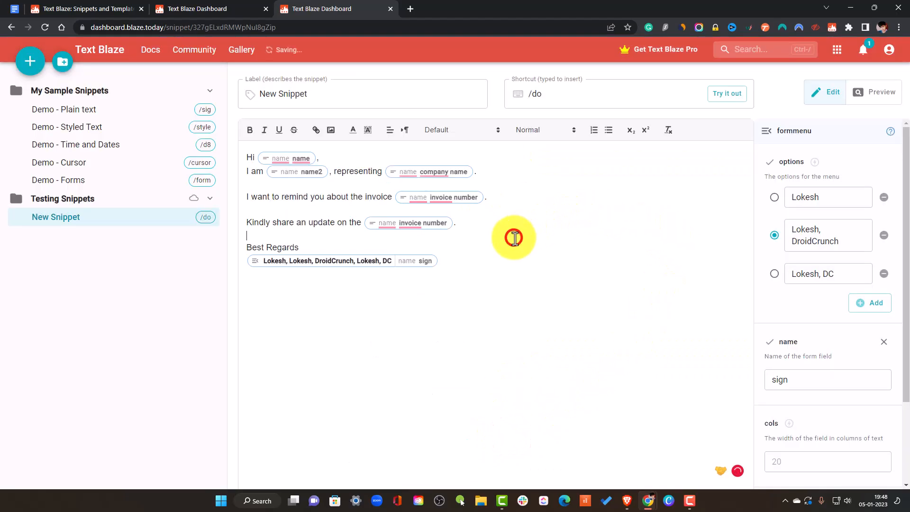
# Switch to Google Docs and replace the inserted reminder below the divider with the /do shortcut to open the snippet form
pyautogui.click(15, 9)
pyautogui.moveTo(364, 297); pyautogui.dragTo(266, 191)
pyautogui.write('d')
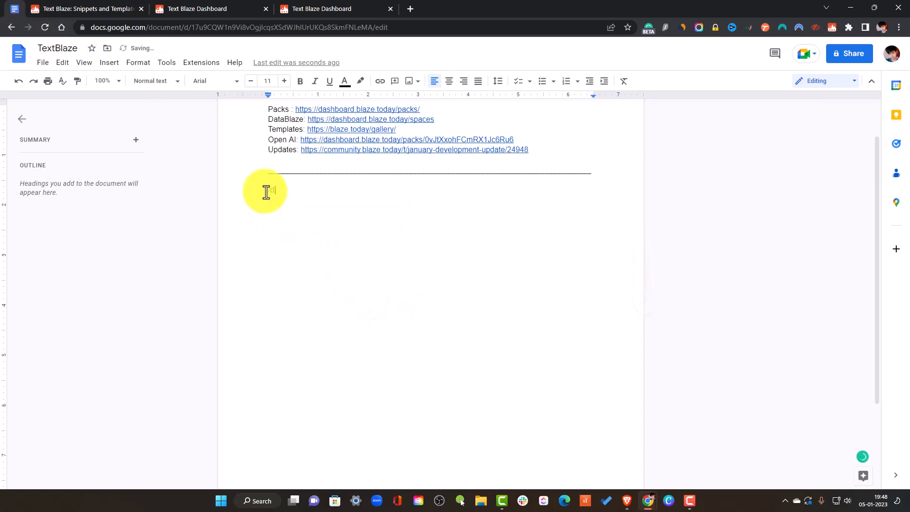
pyautogui.write('o')
# Try the signature dropdown in the snippet form, choosing the "DroidCrunch" option and then the "DC" option
pyautogui.click(334, 206)
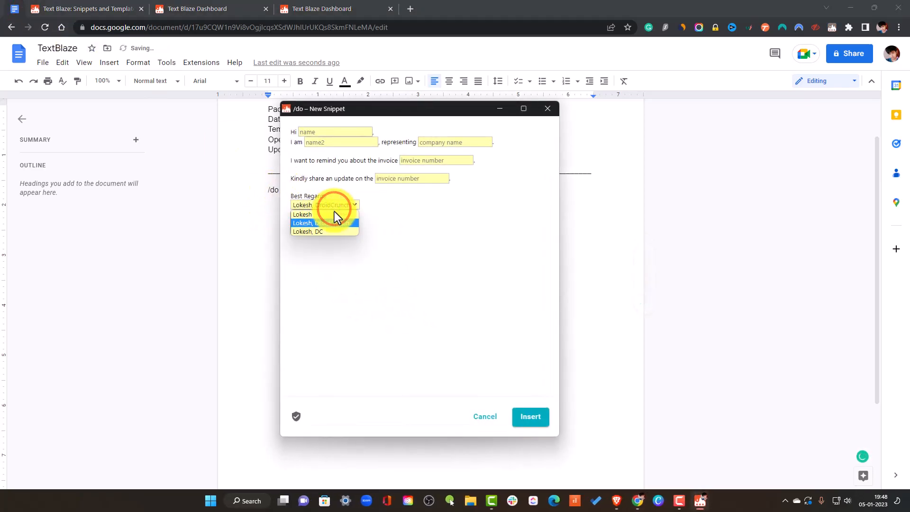
pyautogui.click(328, 224)
pyautogui.click(328, 206)
pyautogui.click(326, 229)
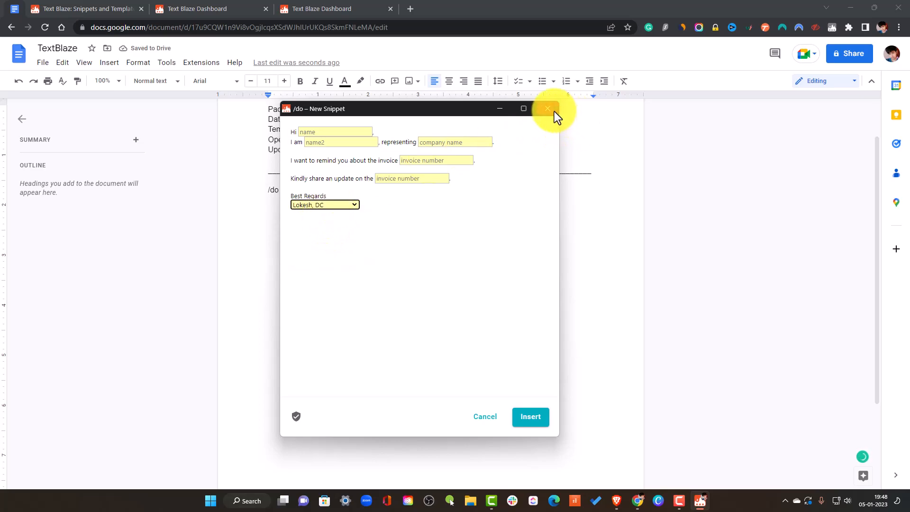
pyautogui.click(86, 6)
pyautogui.click(198, 6)
pyautogui.click(6, 7)
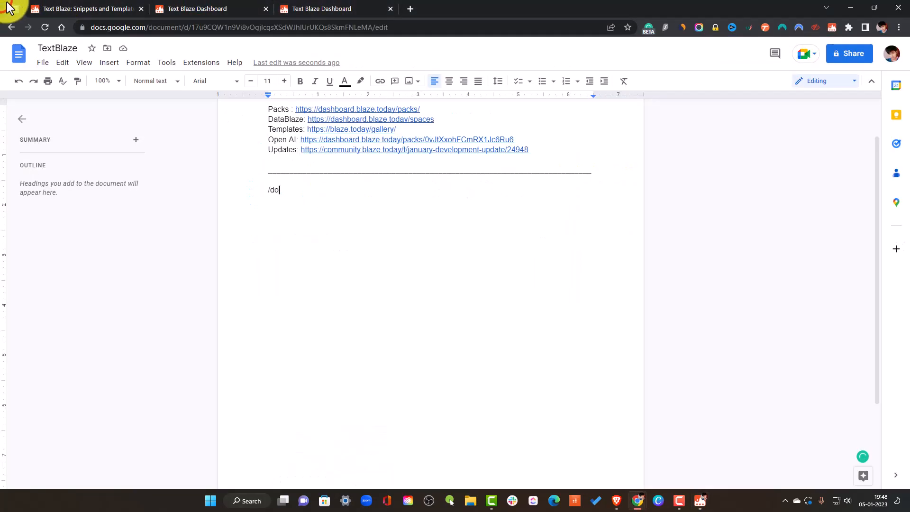
pyautogui.moveTo(275, 190); pyautogui.dragTo(271, 190)
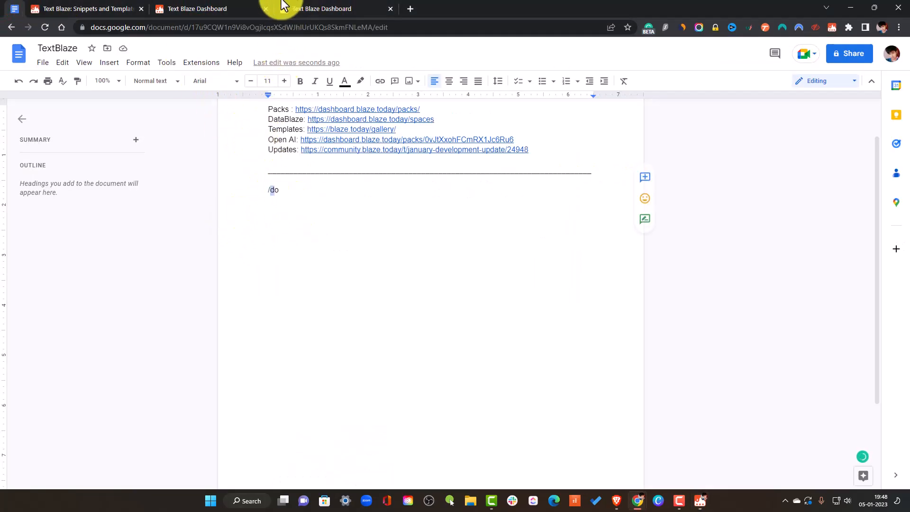
pyautogui.click(197, 7)
pyautogui.click(127, 6)
# Open the "Demo - Forms" sample snippet in Text Blaze and examine the settings of its price dropdown and price * quantity formula
pyautogui.click(197, 6)
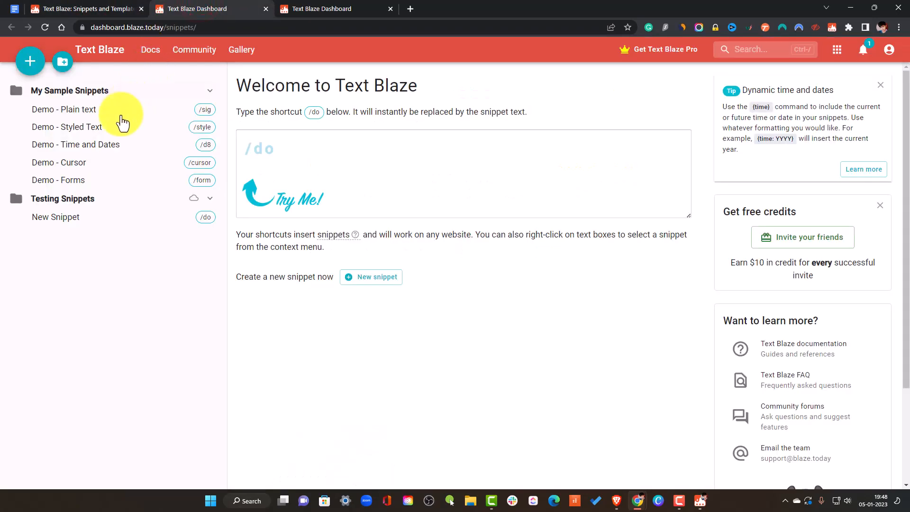
pyautogui.click(100, 180)
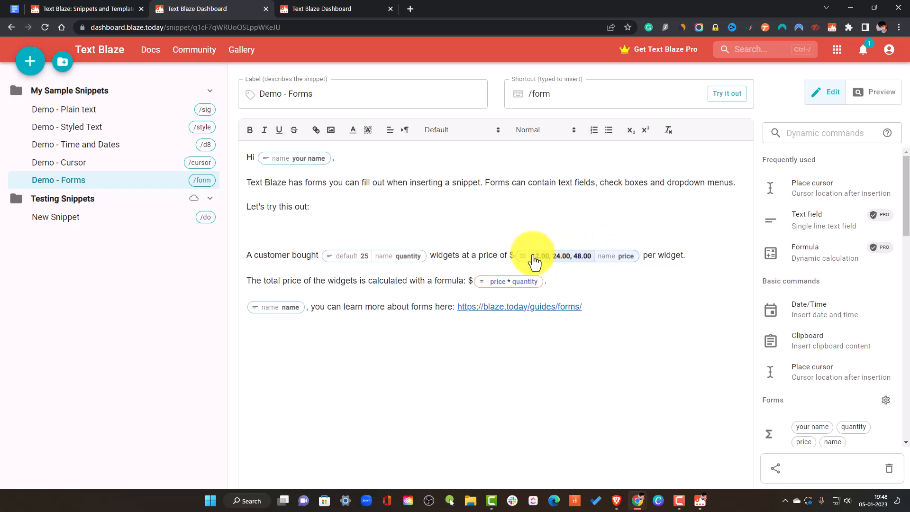
pyautogui.click(627, 258)
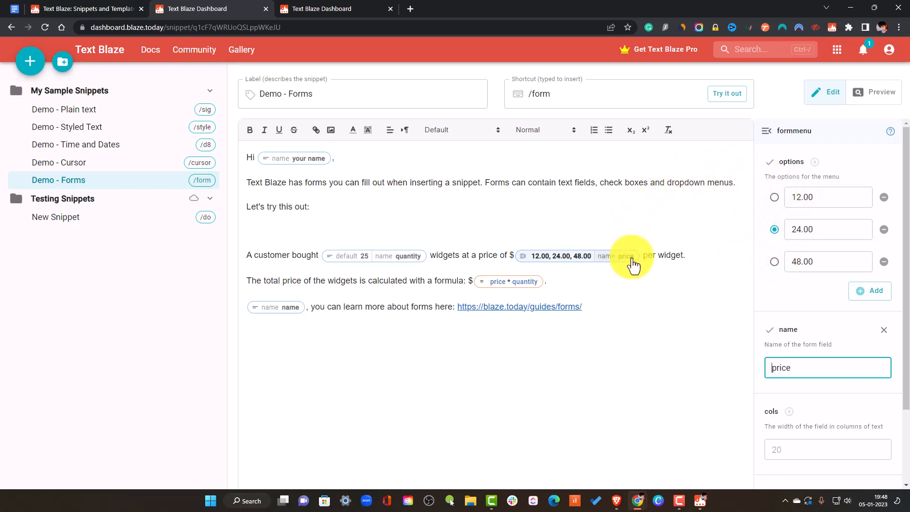
pyautogui.click(496, 283)
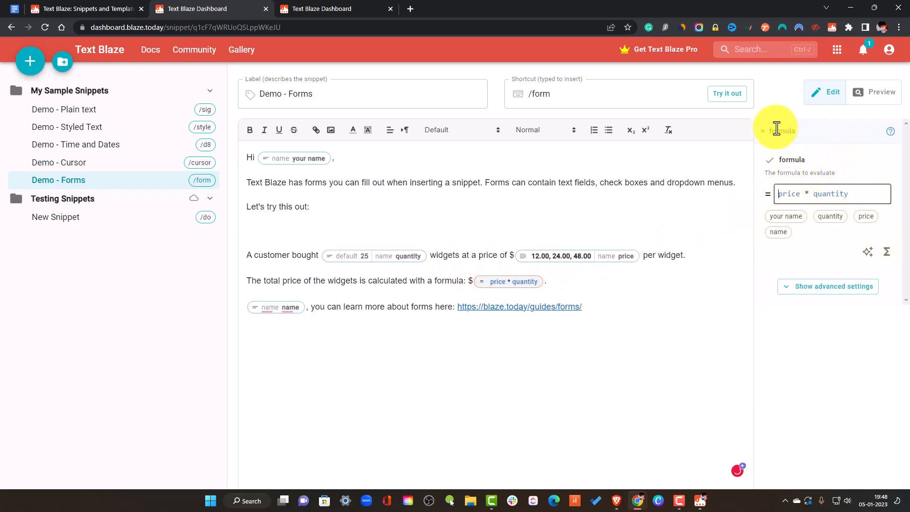
# Highlight the price * quantity expression in the sample formula's settings for review, then leave the settings
pyautogui.moveTo(778, 195); pyautogui.dragTo(867, 195)
pyautogui.click(868, 192)
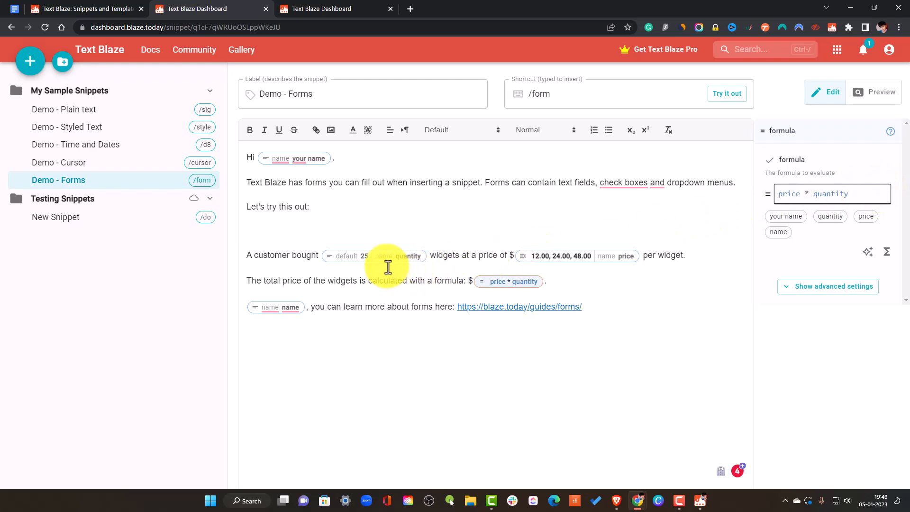
pyautogui.click(447, 331)
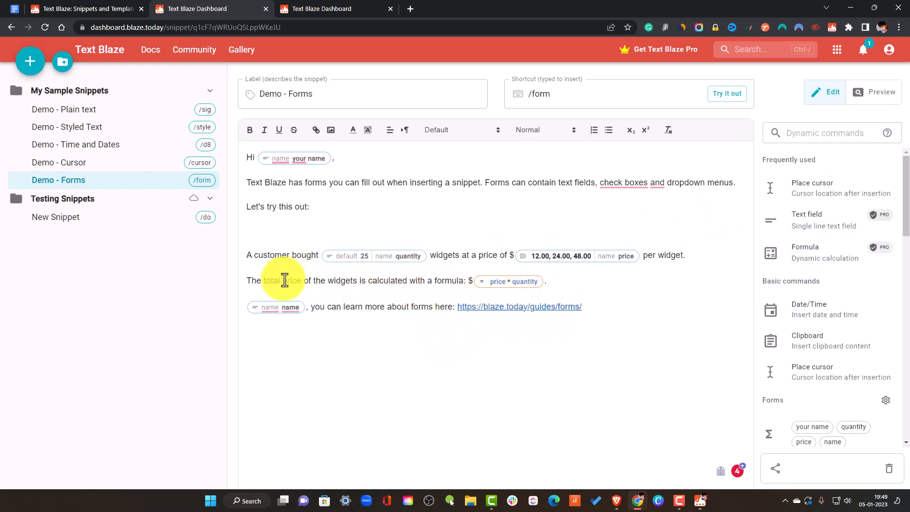
# Search the dynamic commands for "formul" and open the Formula command for insertion after the total price line
pyautogui.click(611, 279)
pyautogui.click(822, 137)
pyautogui.write('form')
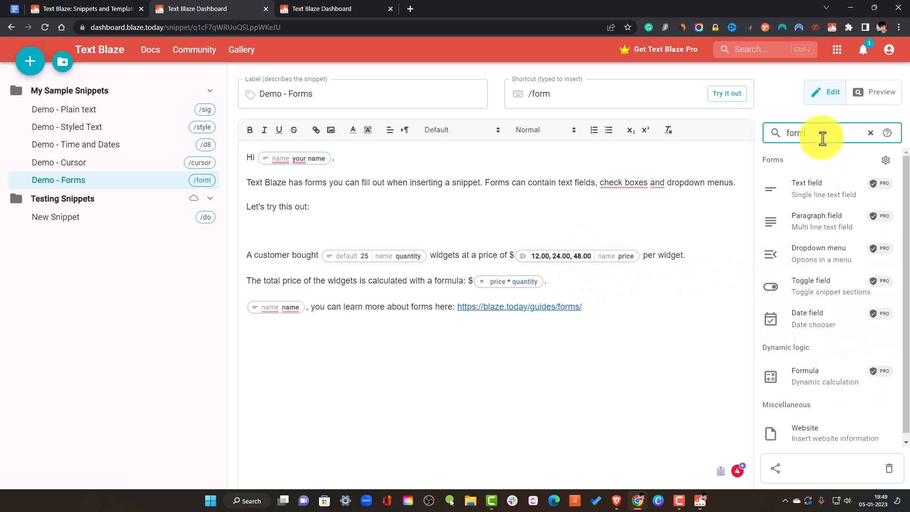
pyautogui.write('ul')
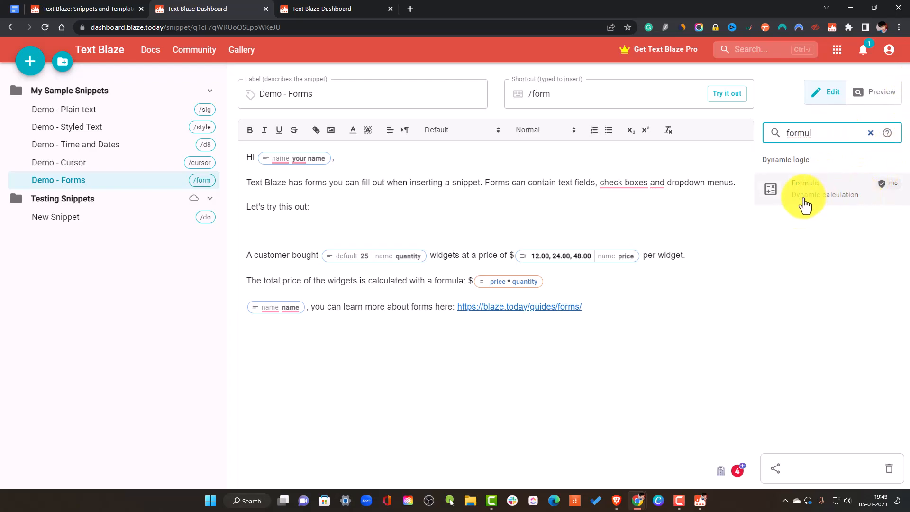
pyautogui.click(815, 187)
# Try building the formula `your name`*quantity, view the available number formats, and cancel the insertion
pyautogui.click(443, 257)
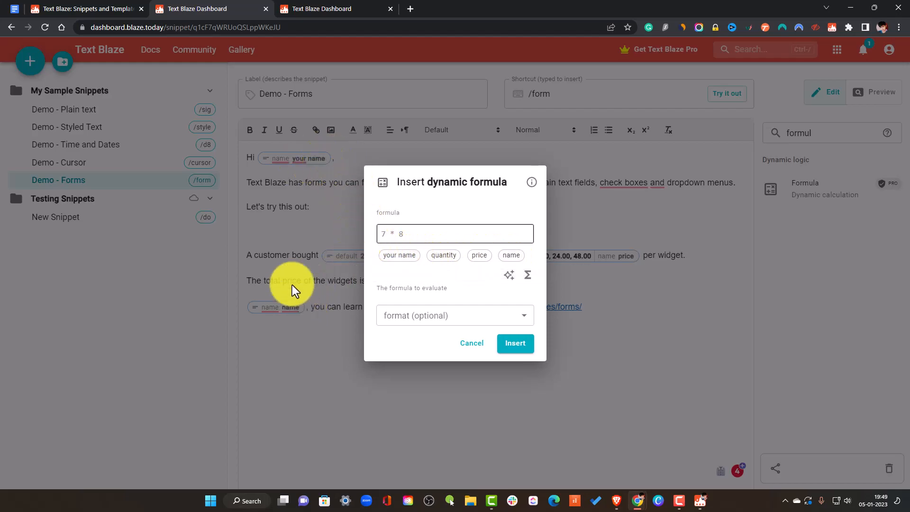
pyautogui.click(411, 260)
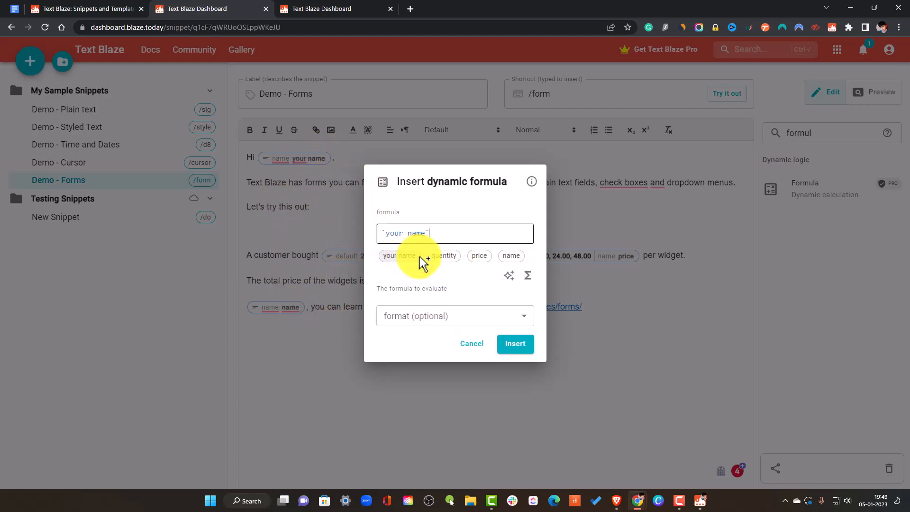
pyautogui.write('*')
pyautogui.click(445, 260)
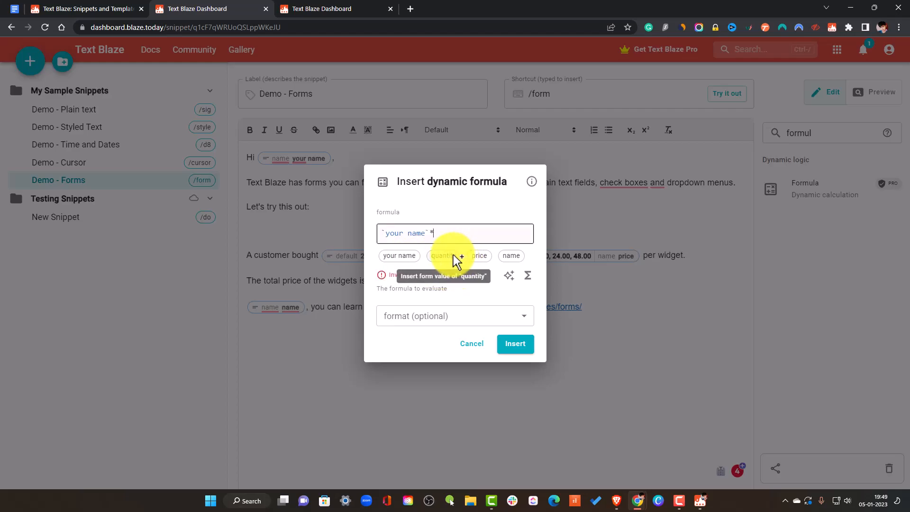
pyautogui.click(439, 317)
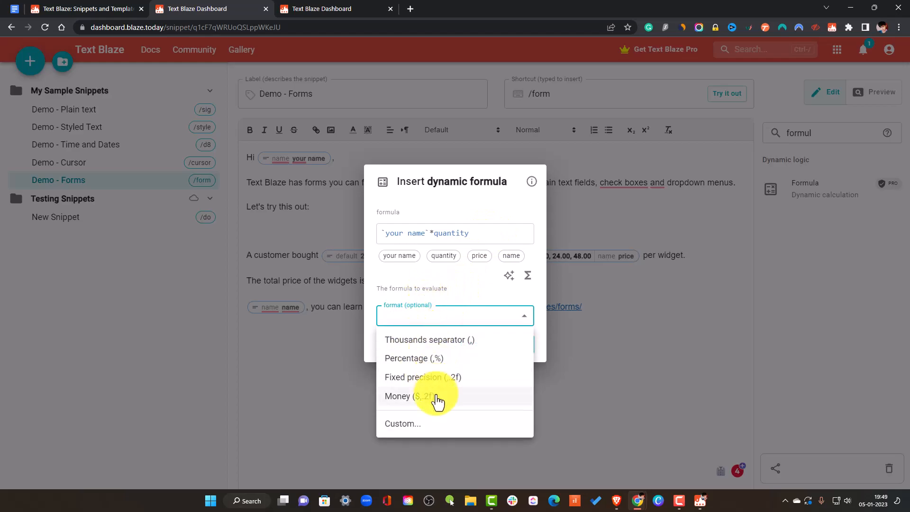
pyautogui.click(448, 275)
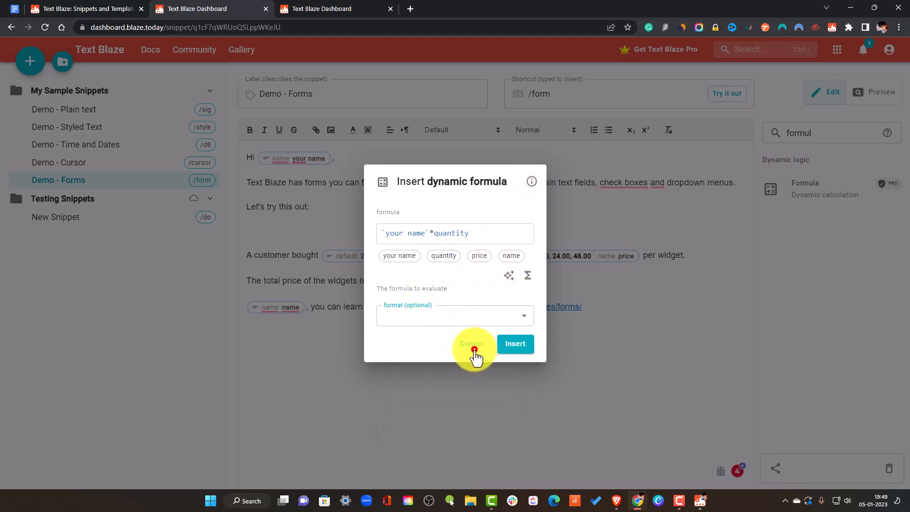
pyautogui.click(472, 345)
# Reopen the Formula command and open the Formula Command Guide linked in its help text in a new tab
pyautogui.click(845, 190)
pyautogui.moveTo(529, 197)
pyautogui.rightClick(481, 161)
pyautogui.click(505, 169)
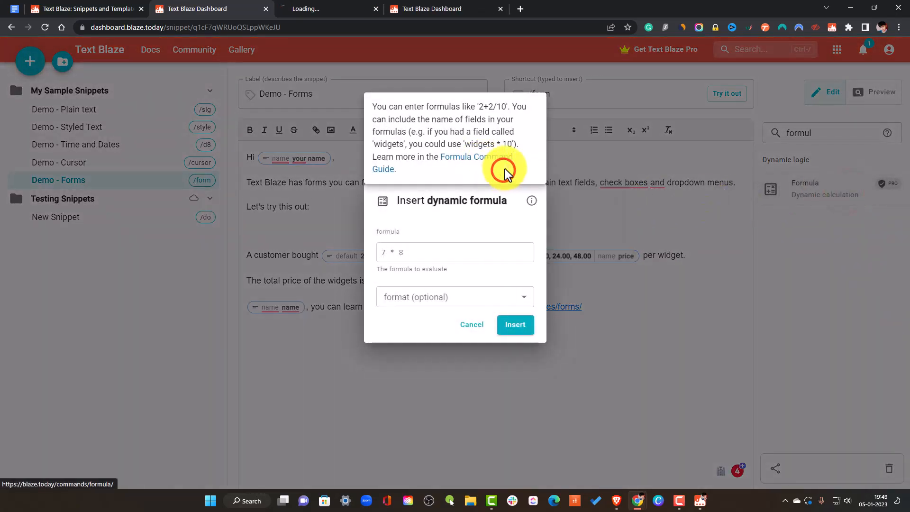
pyautogui.click(353, 7)
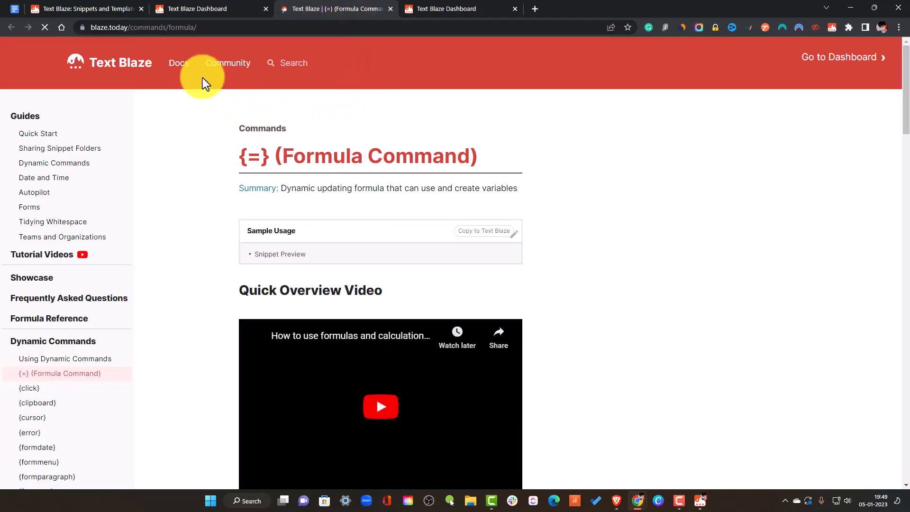
# Skim the Formula Command guide from sample usage to assignment mode, then return to the snippet and cancel the formula dialog
pyautogui.scroll(-3, 291, 146)
pyautogui.scroll(-14, 291, 146)
pyautogui.scroll(16, 382, 160)
pyautogui.scroll(-6, 329, 239)
pyautogui.scroll(-10, 408, 274)
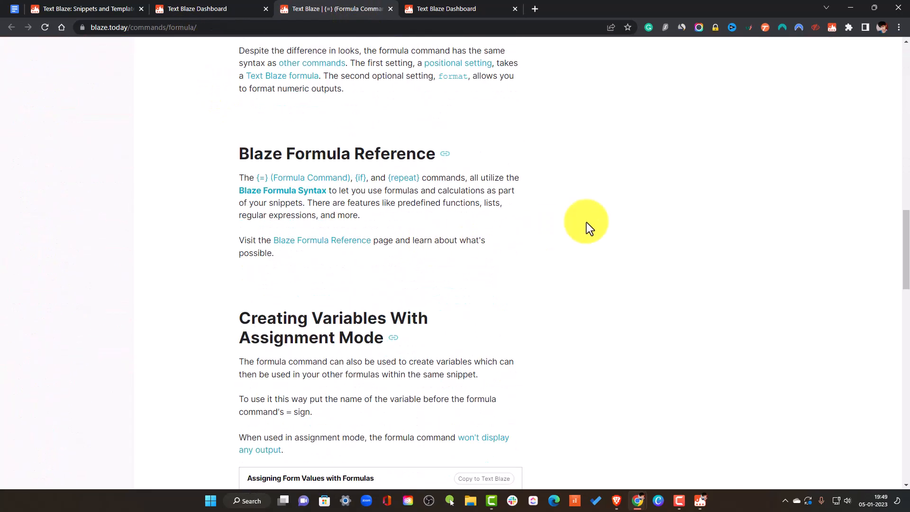
pyautogui.moveTo(905, 242); pyautogui.dragTo(183, 1)
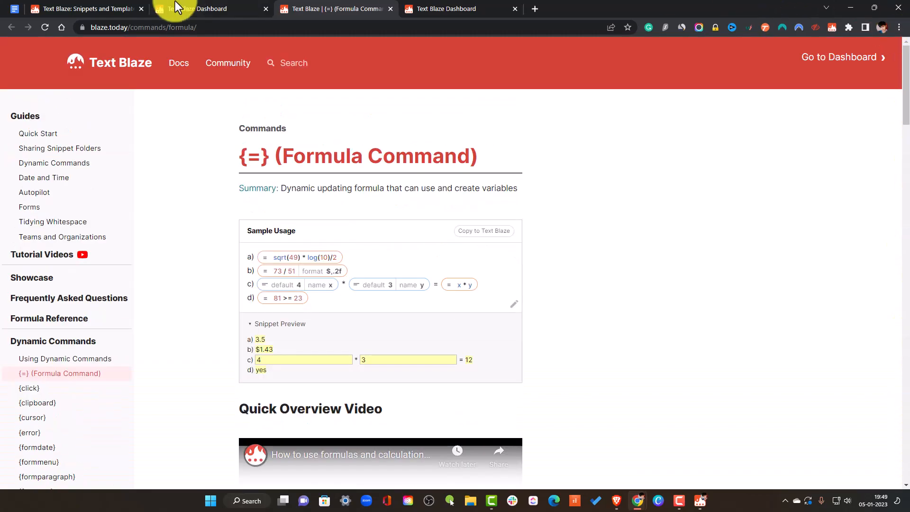
pyautogui.click(92, 3)
pyautogui.click(185, 5)
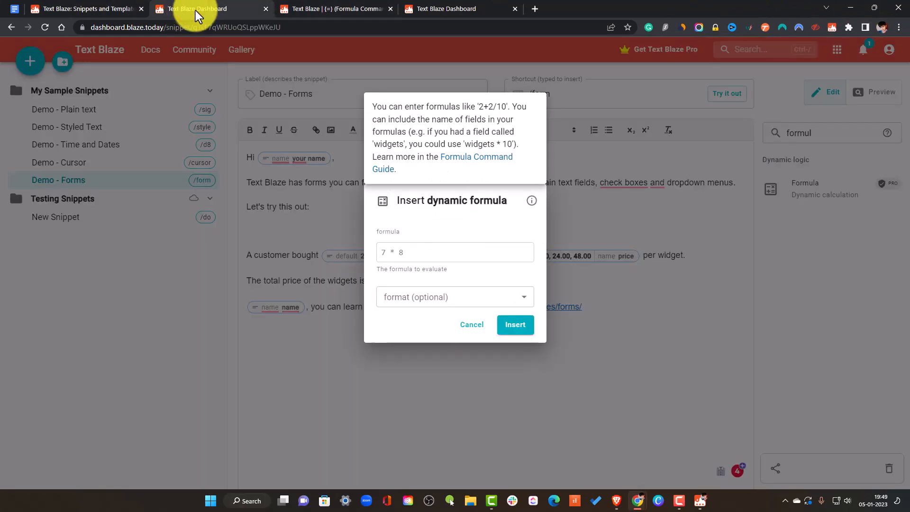
pyautogui.click(482, 326)
# Switch to Google Docs, enter the /form shortcut below the divider, try the 12.00 price option in the form, and cancel it
pyautogui.tripleClick(575, 92)
pyautogui.click(14, 8)
pyautogui.write('/do')
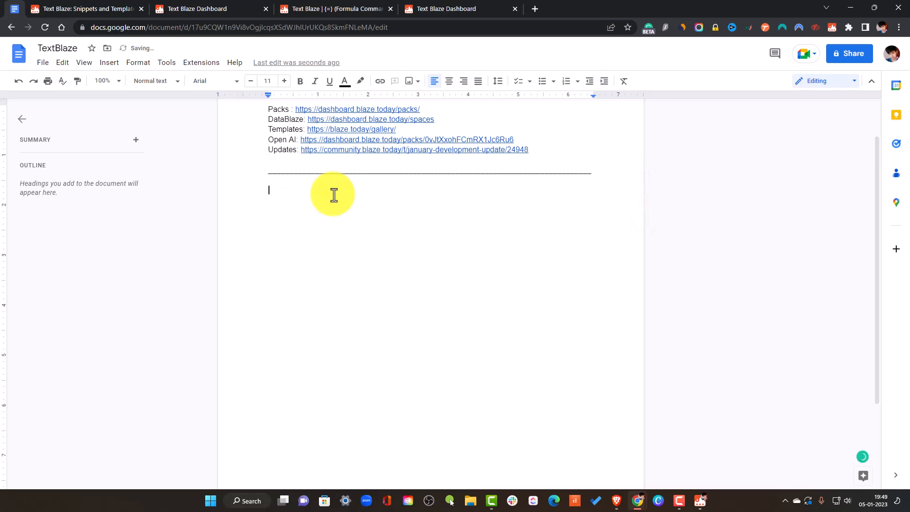
pyautogui.write('orm')
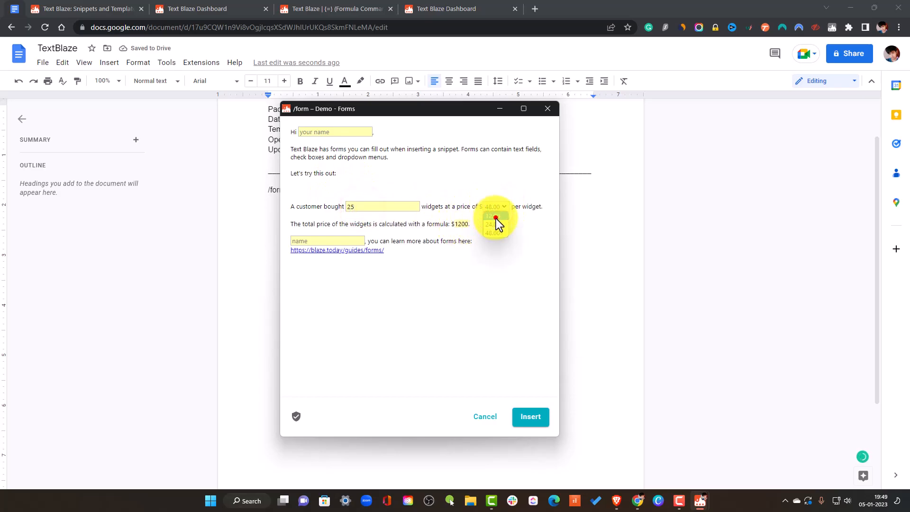
pyautogui.click(496, 218)
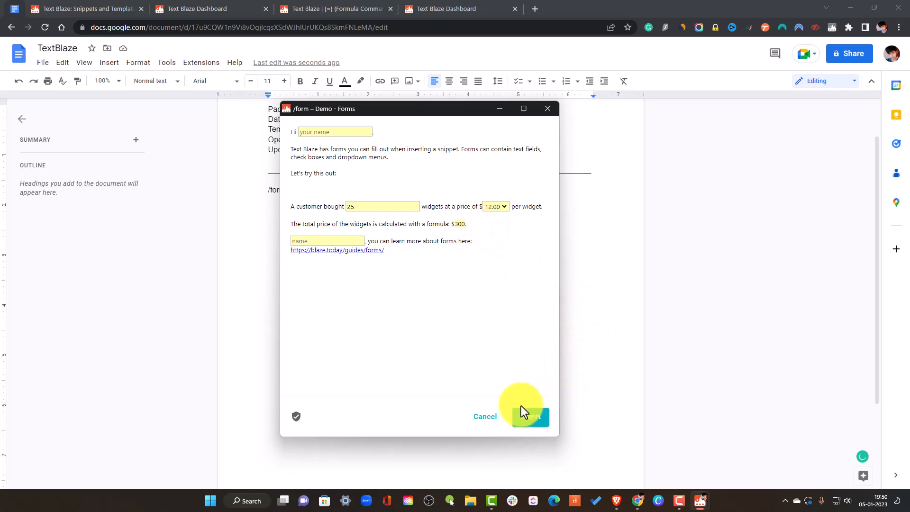
pyautogui.click(485, 418)
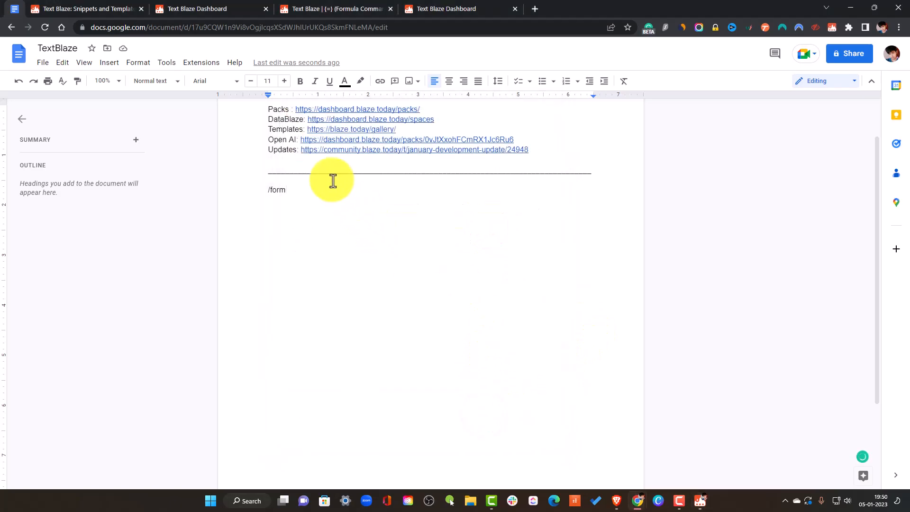
# Open the DataBlaze link from the Google Docs link list and switch to its new tab
pyautogui.click(175, 8)
pyautogui.click(15, 9)
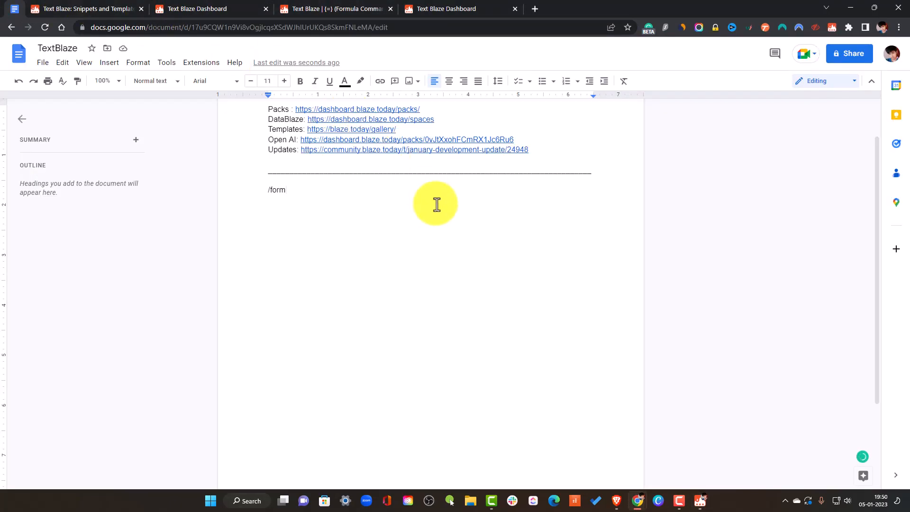
pyautogui.scroll(2, 440, 204)
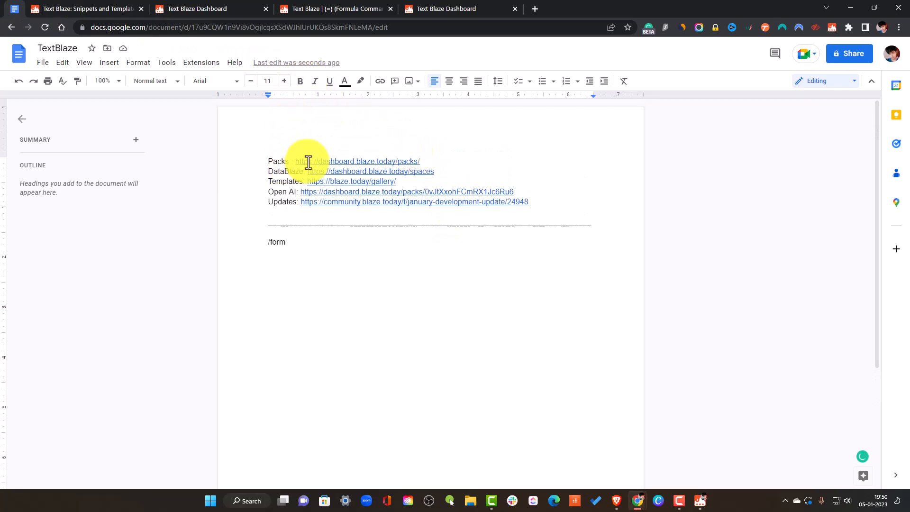
pyautogui.click(377, 170)
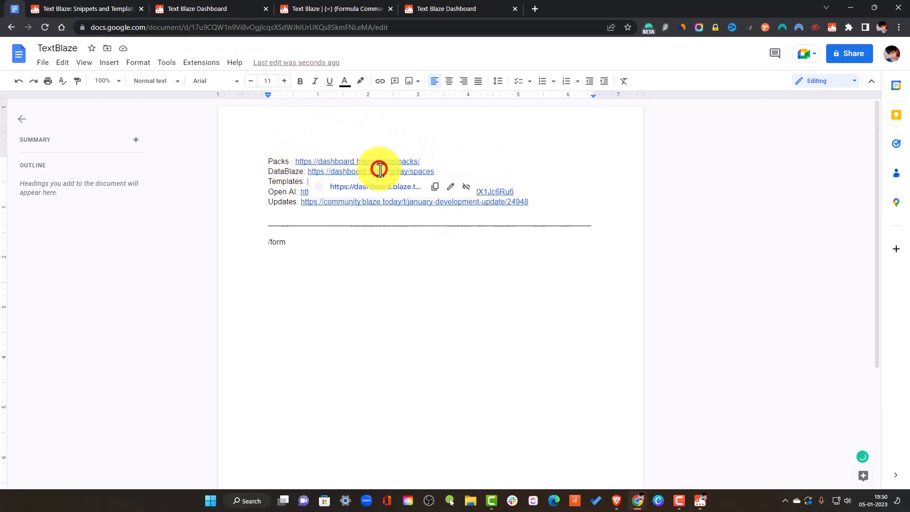
pyautogui.click(399, 192)
pyautogui.click(385, 7)
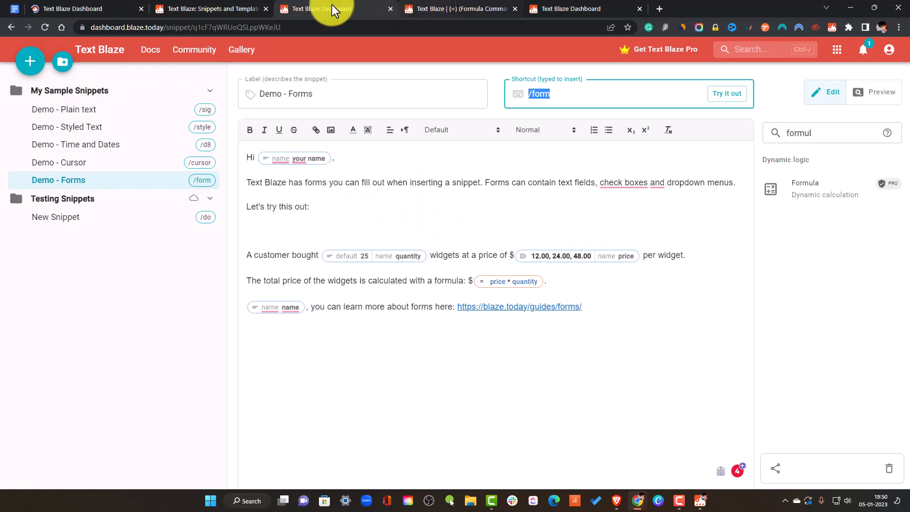
pyautogui.click(69, 8)
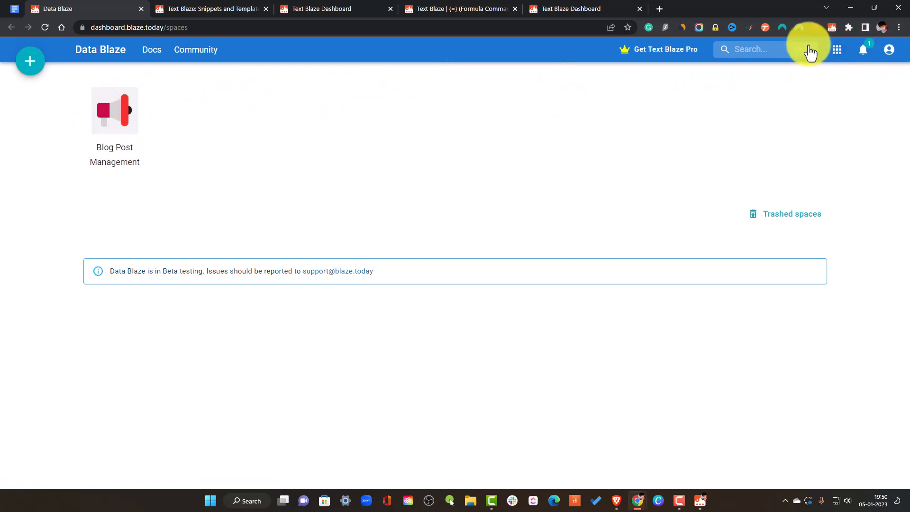
# Start a new Data Blaze space from a template, browse the Events and Content Marketing templates, and close the gallery
pyautogui.click(42, 60)
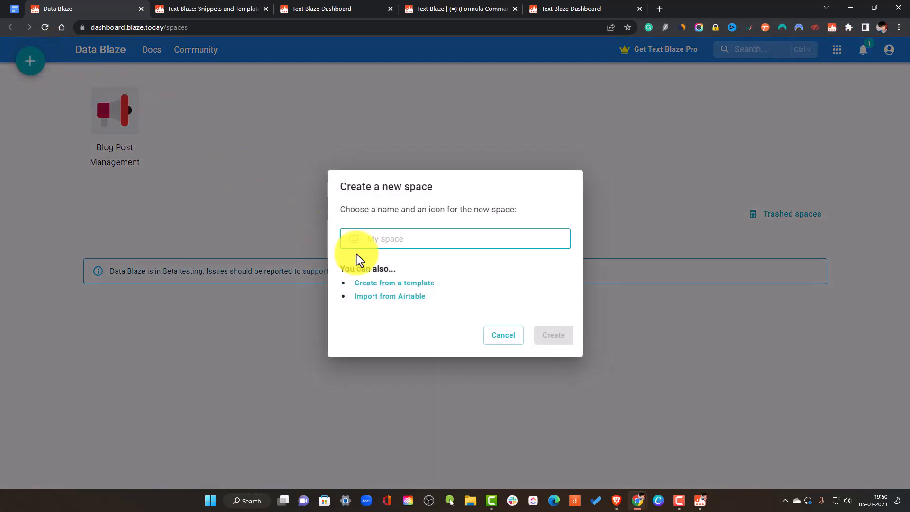
pyautogui.click(399, 284)
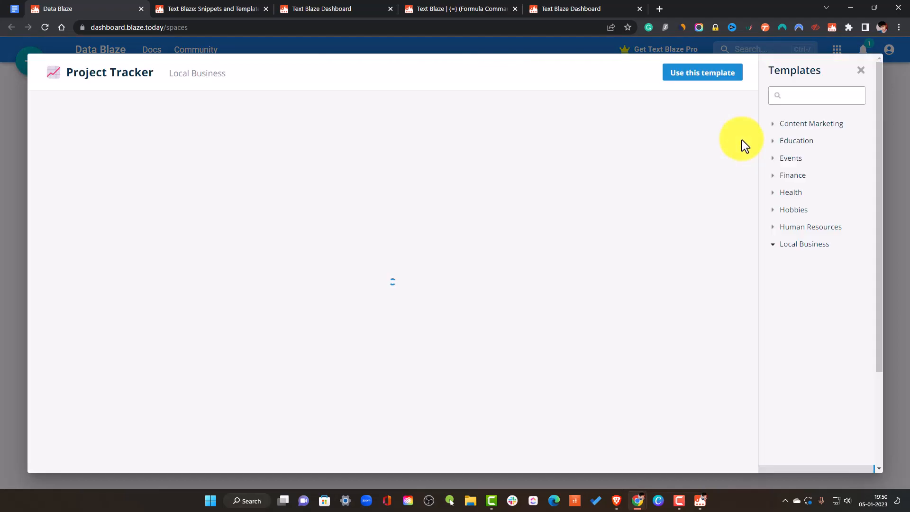
pyautogui.click(796, 160)
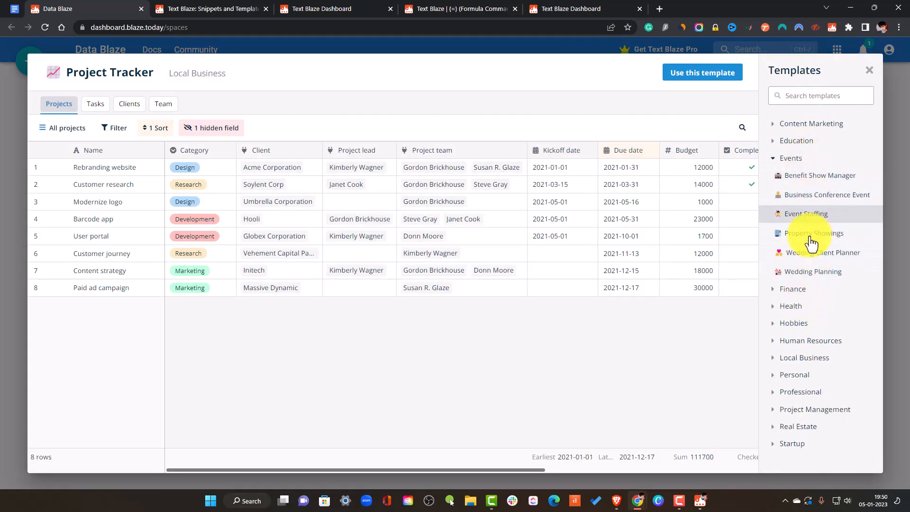
pyautogui.click(791, 126)
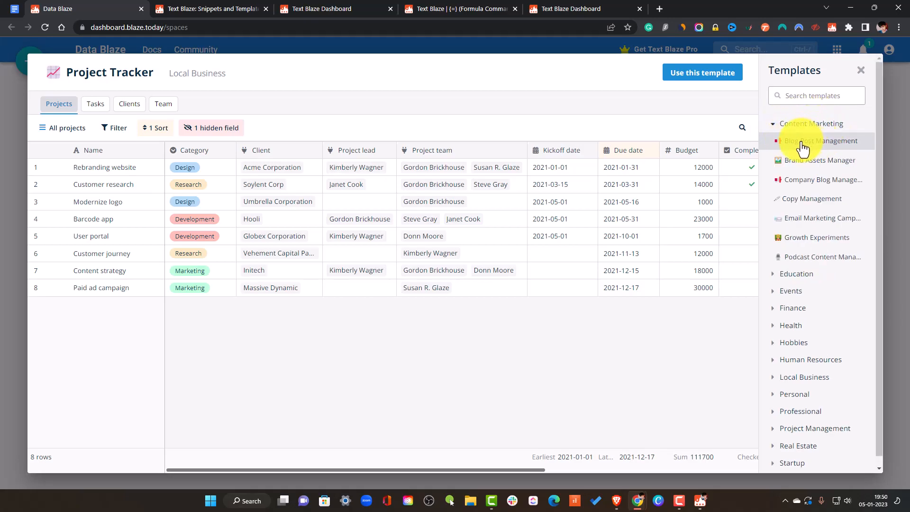
pyautogui.click(860, 72)
# Open the Blog Post Management space and examine its suggested snippets, including the Writer Assignment preview
pyautogui.click(128, 115)
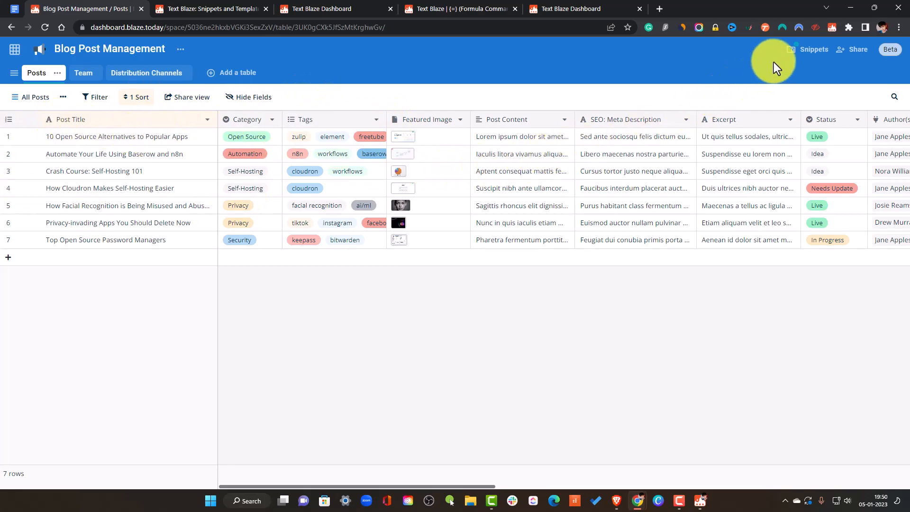
pyautogui.click(806, 50)
pyautogui.moveTo(778, 105)
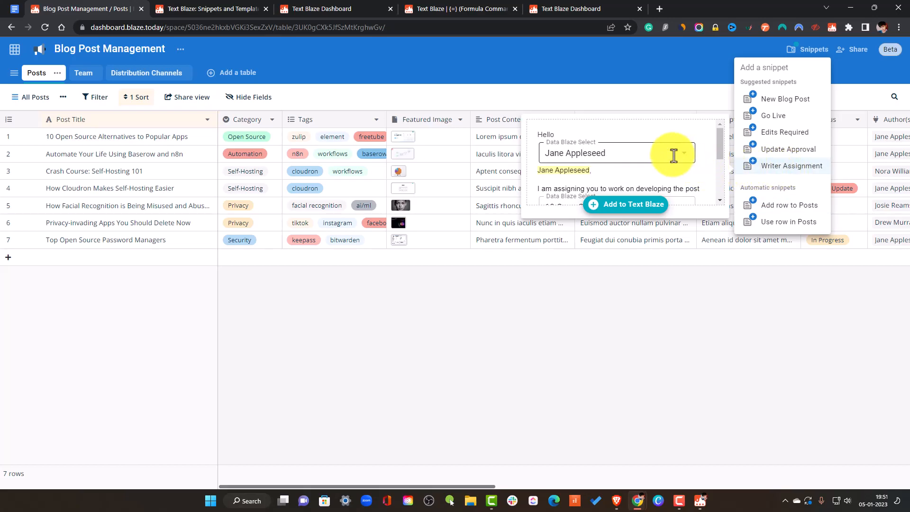
pyautogui.scroll(-5, 673, 155)
pyautogui.scroll(3, 673, 155)
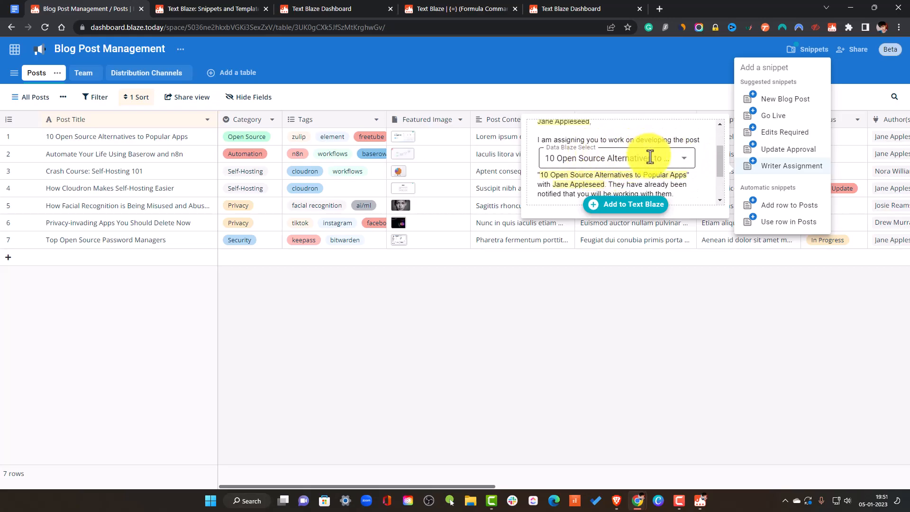
pyautogui.moveTo(716, 162); pyautogui.dragTo(727, 134)
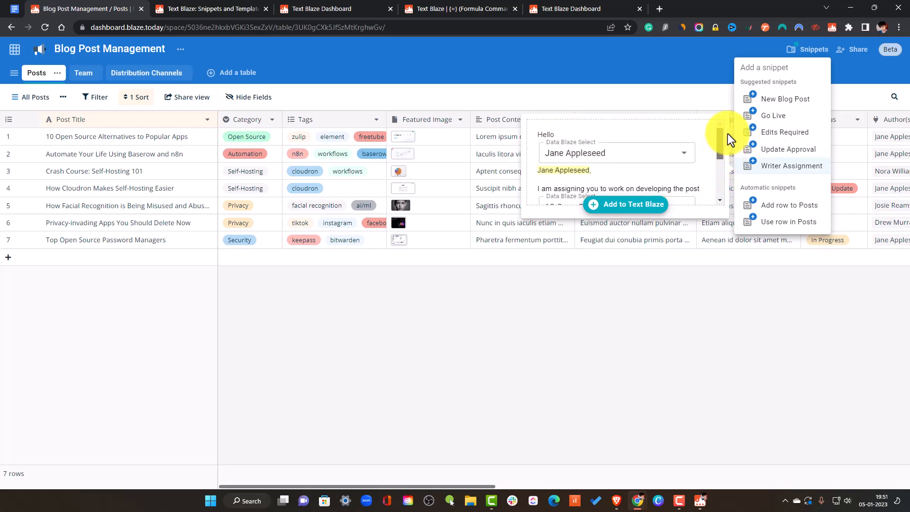
pyautogui.click(717, 295)
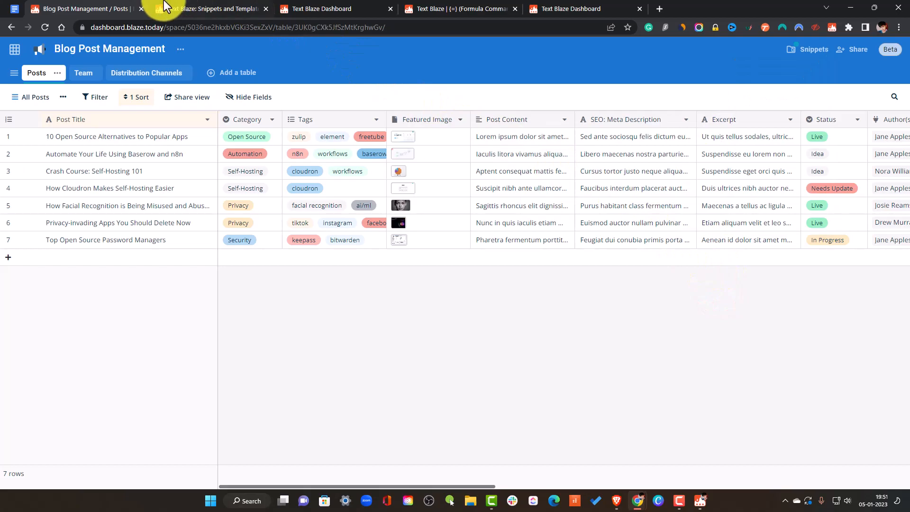
# Return to the Text Blaze dashboard, review the content of the /do snippet in Testing Snippets, and create another snippet
pyautogui.click(189, 7)
pyautogui.click(90, 9)
pyautogui.click(334, 7)
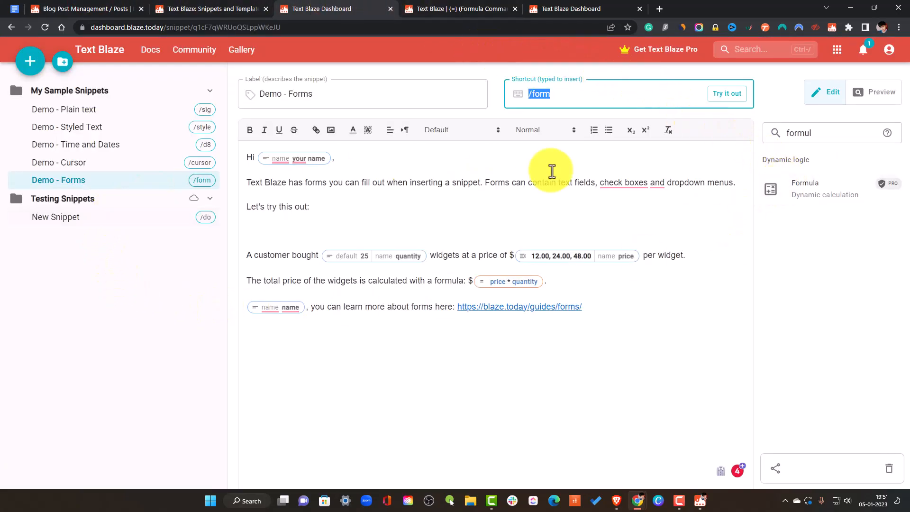
pyautogui.click(125, 217)
pyautogui.moveTo(500, 270); pyautogui.dragTo(229, 146)
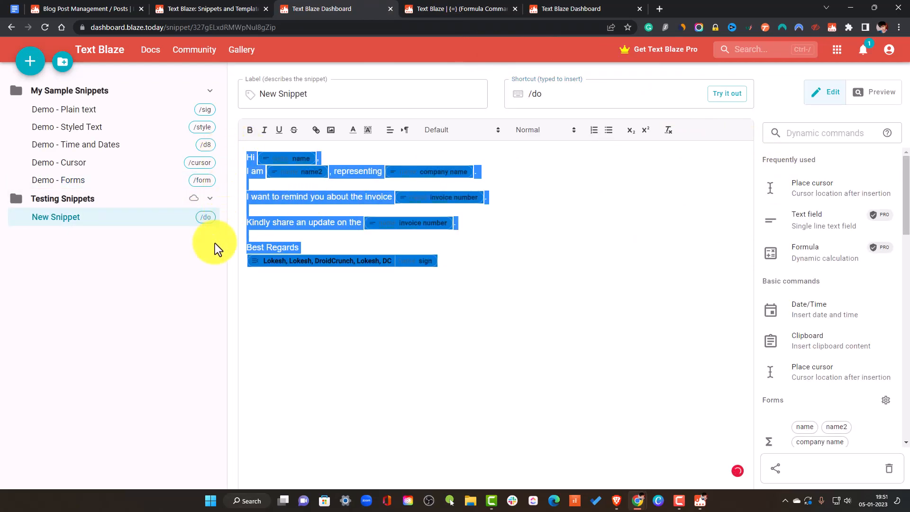
pyautogui.click(185, 256)
pyautogui.click(27, 59)
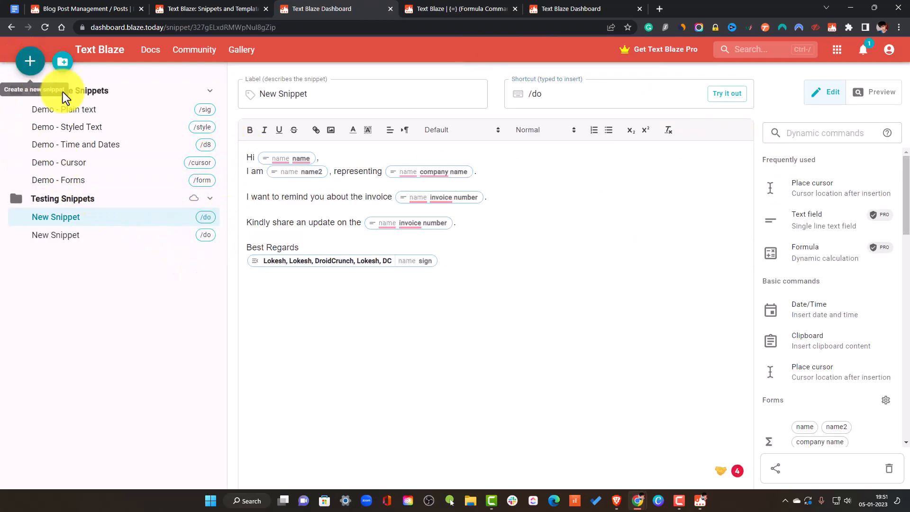
# Open the newly created snippet in the Testing Snippets folder
pyautogui.click(136, 235)
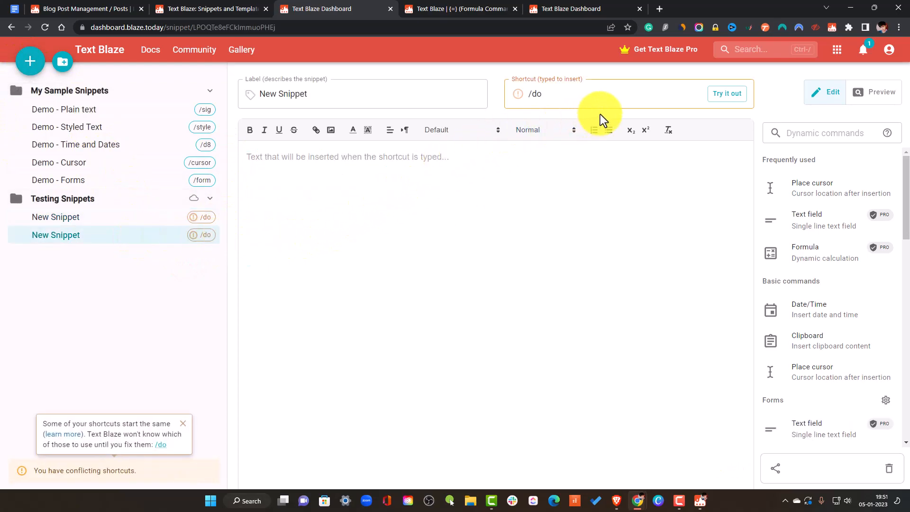
# Try /do2 and /doit as the new snippet's shortcut
pyautogui.click(582, 98)
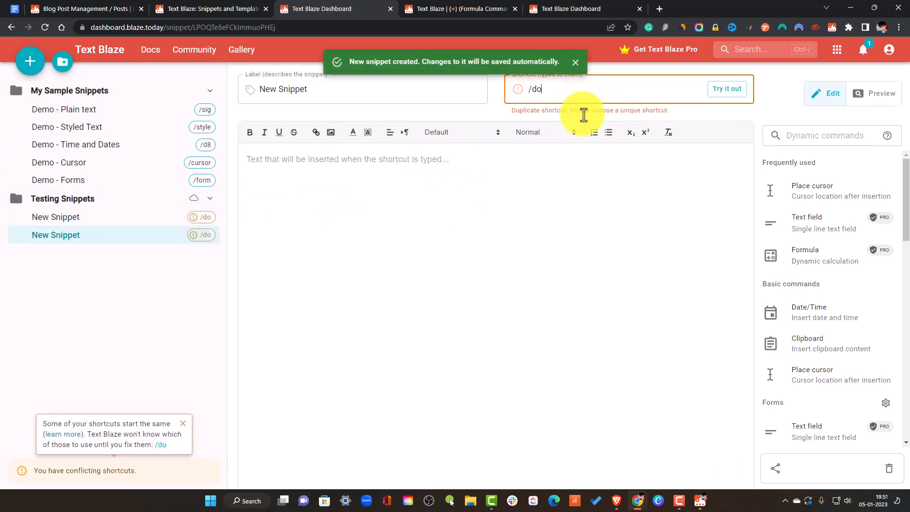
pyautogui.write('2')
pyautogui.click(522, 160)
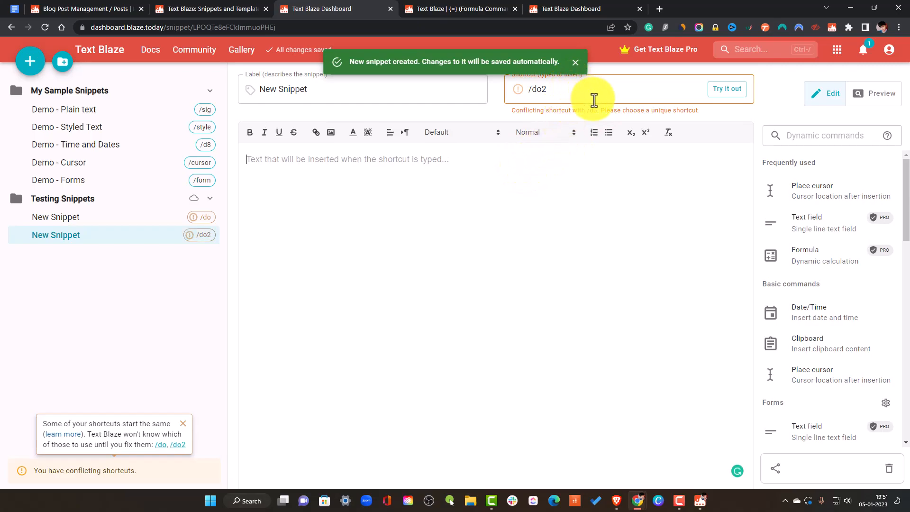
pyautogui.click(608, 91)
pyautogui.press('BackSpace')
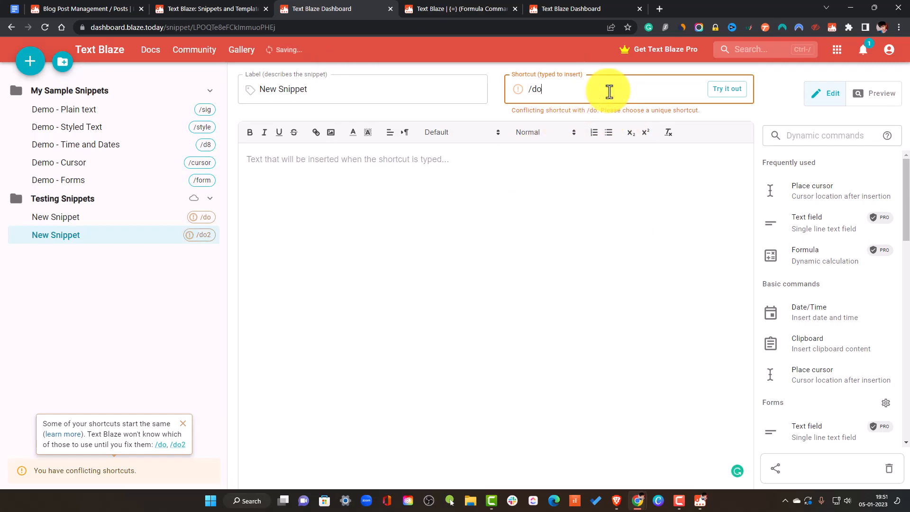
pyautogui.write('it')
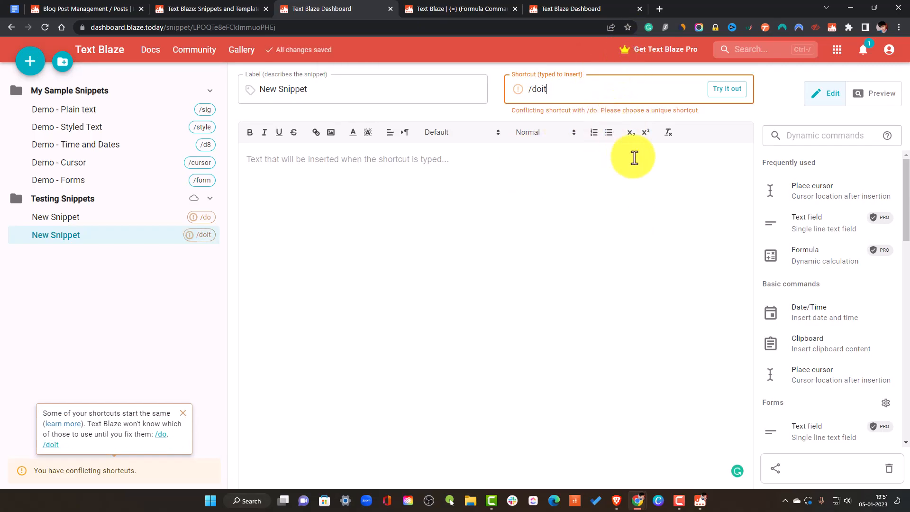
# Replace the new snippet's shortcut with /data
pyautogui.click(538, 88)
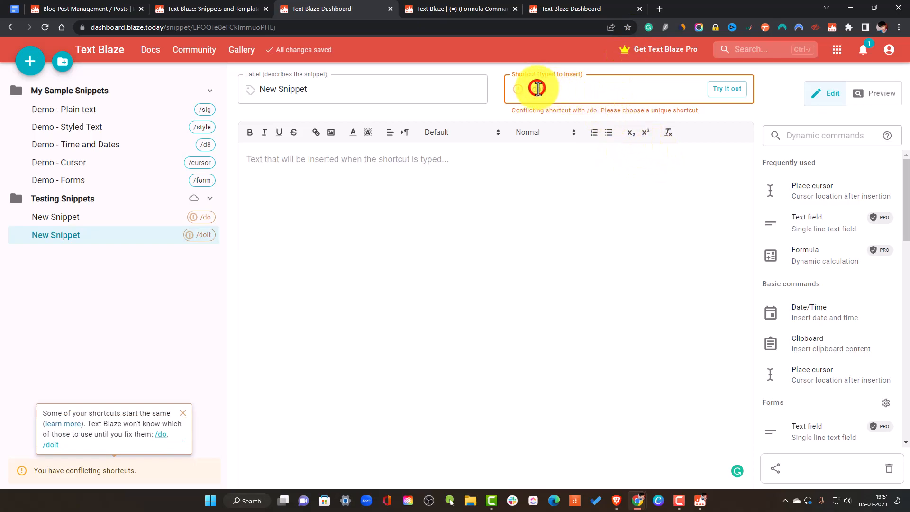
pyautogui.moveTo(540, 88); pyautogui.dragTo(528, 89)
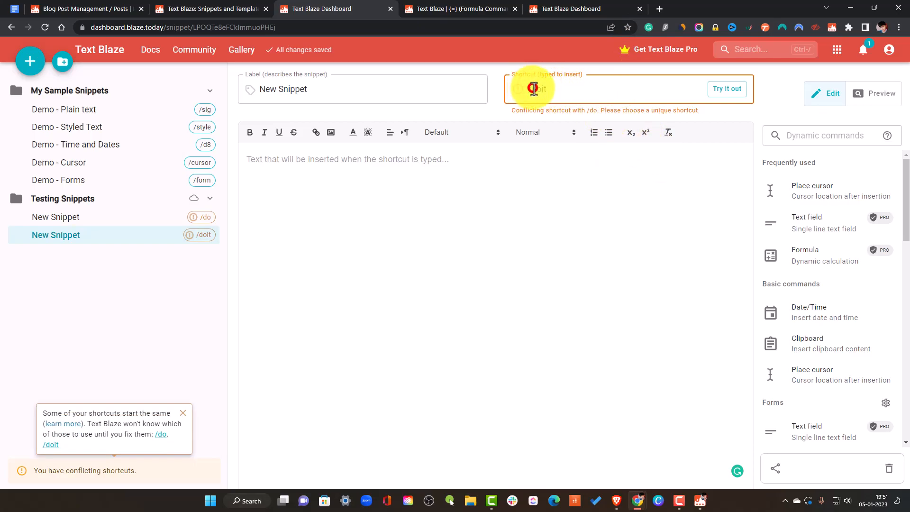
pyautogui.doubleClick(538, 89)
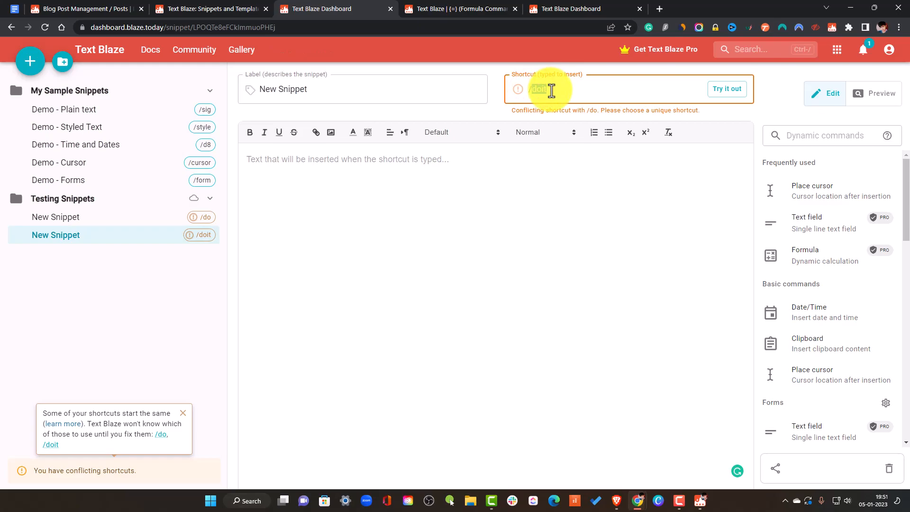
pyautogui.write('d')
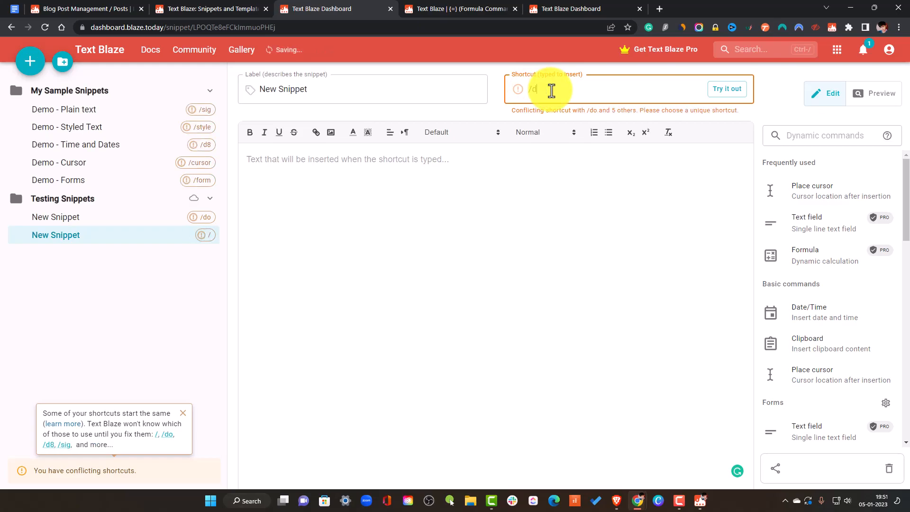
pyautogui.write('ata')
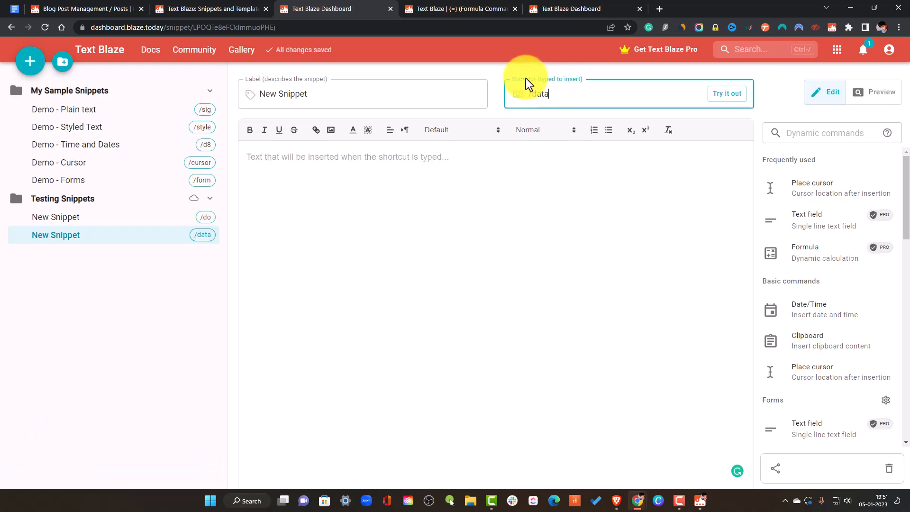
# Label the /data snippet DataTable and place the text cursor in its empty body
pyautogui.click(352, 162)
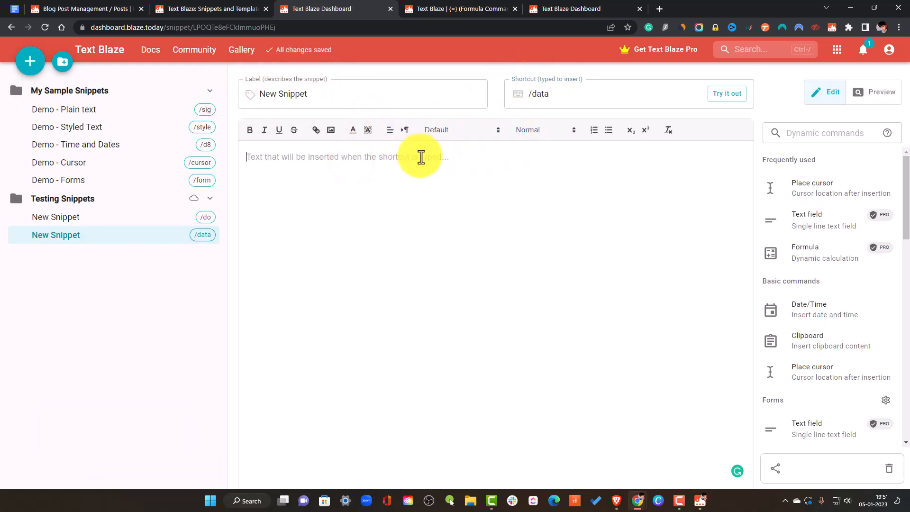
pyautogui.click(358, 167)
pyautogui.moveTo(295, 94); pyautogui.dragTo(347, 93)
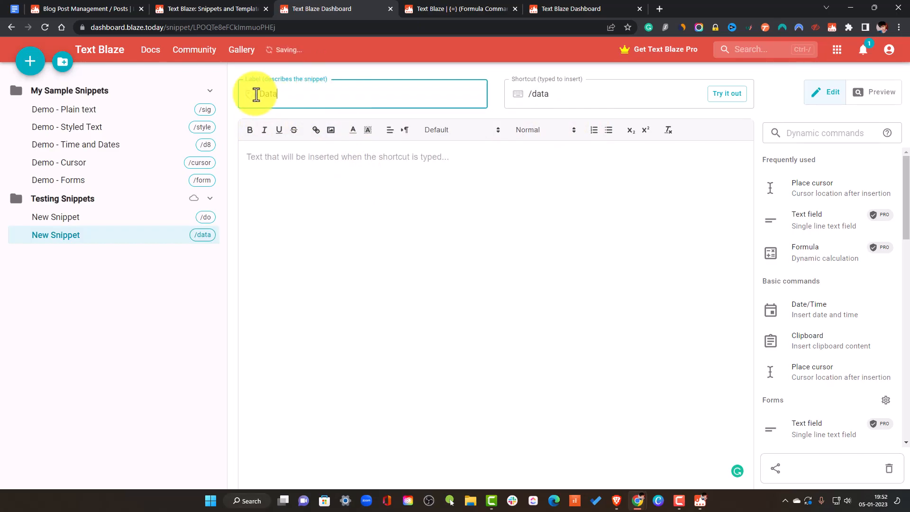
pyautogui.write('DataTable')
pyautogui.click(325, 148)
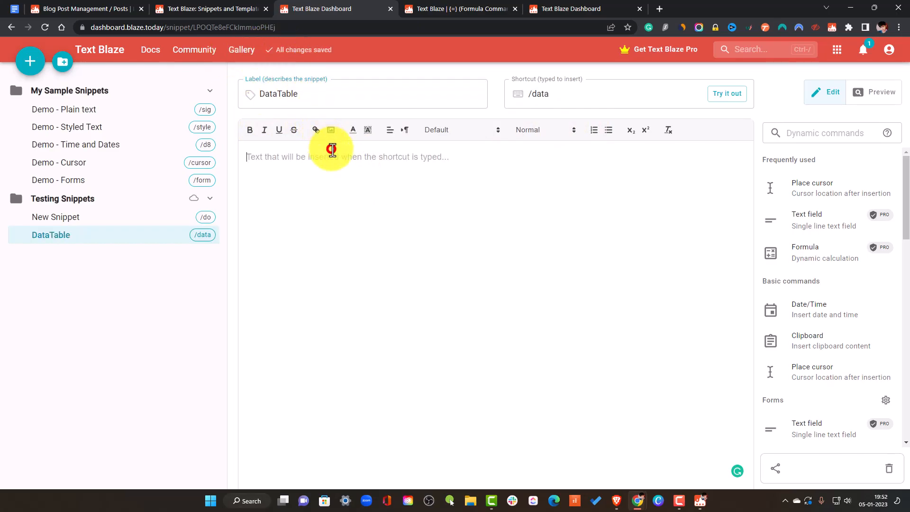
# Start a Data Blaze Read from table command that uses the Blog Post Management space
pyautogui.scroll(-10, 883, 305)
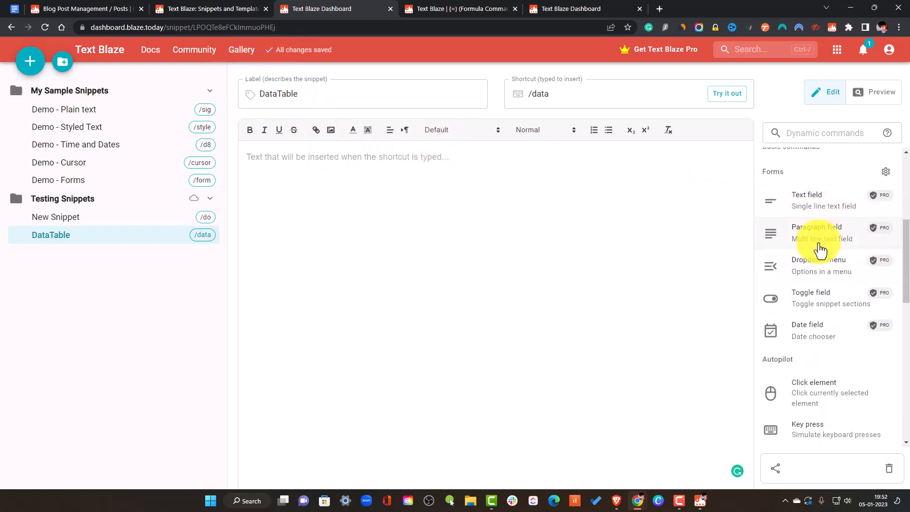
pyautogui.moveTo(762, 266); pyautogui.dragTo(811, 268)
pyautogui.click(830, 266)
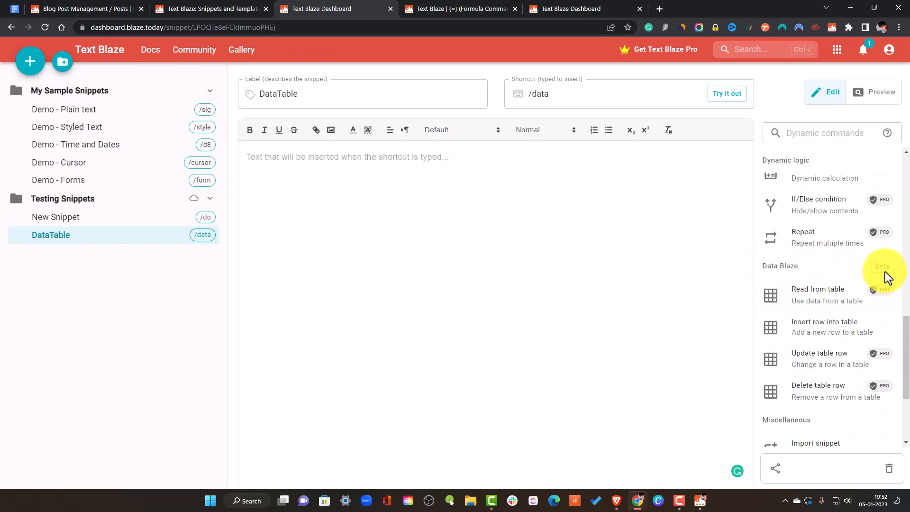
pyautogui.scroll(-2, 885, 272)
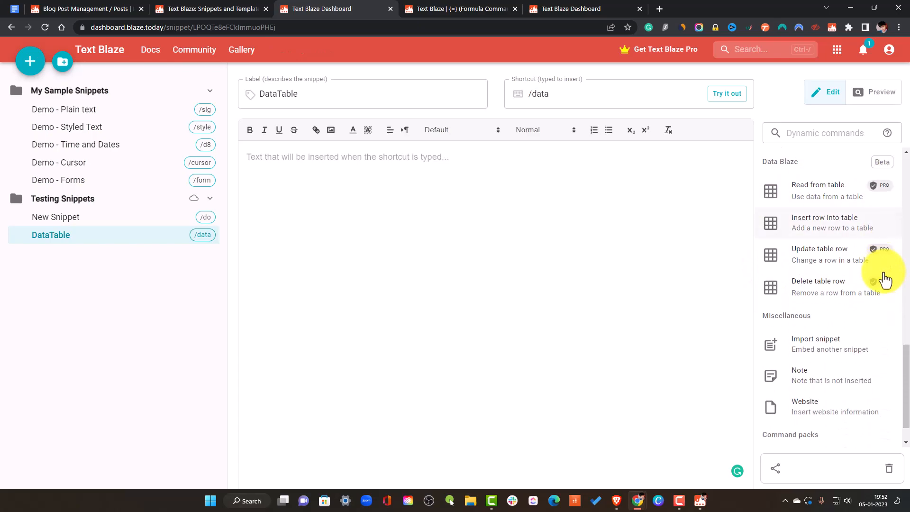
pyautogui.click(863, 191)
pyautogui.click(445, 160)
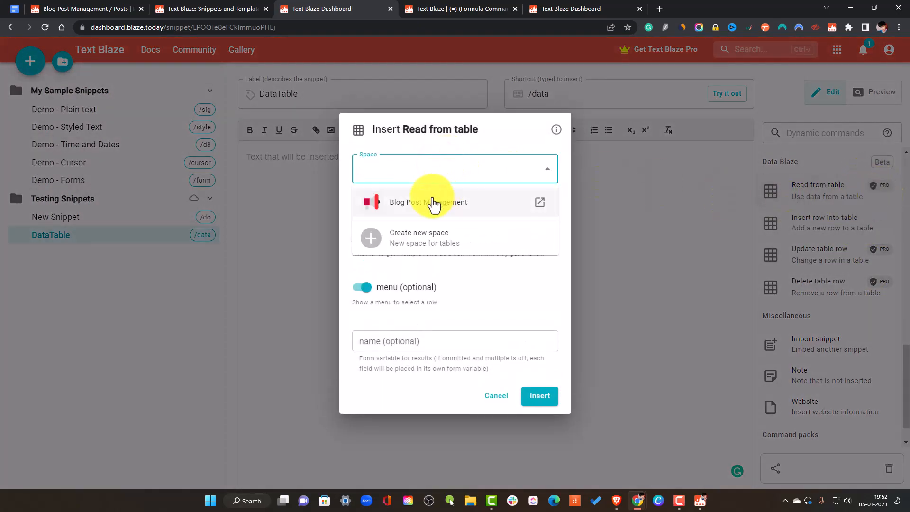
pyautogui.click(407, 202)
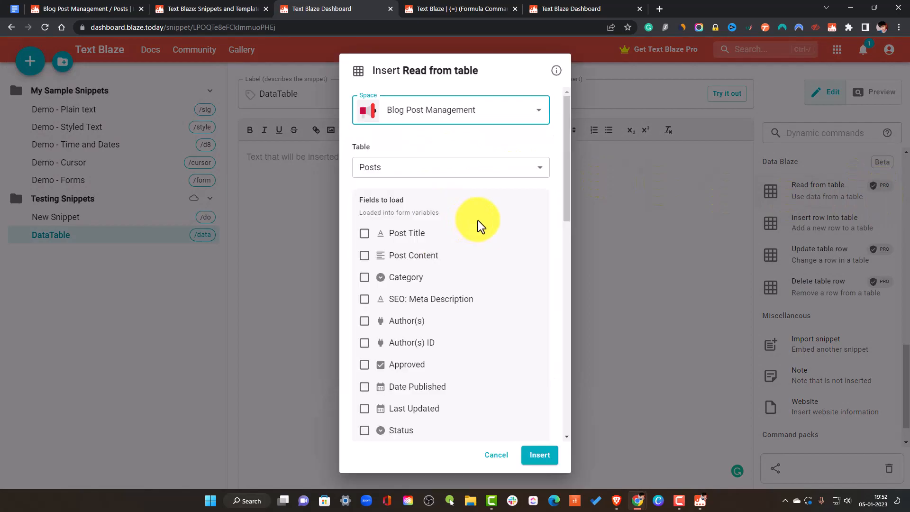
# Load the Post Title, Author(s) and Created On fields from the Posts table and insert the command into the snippet
pyautogui.scroll(-4, 433, 186)
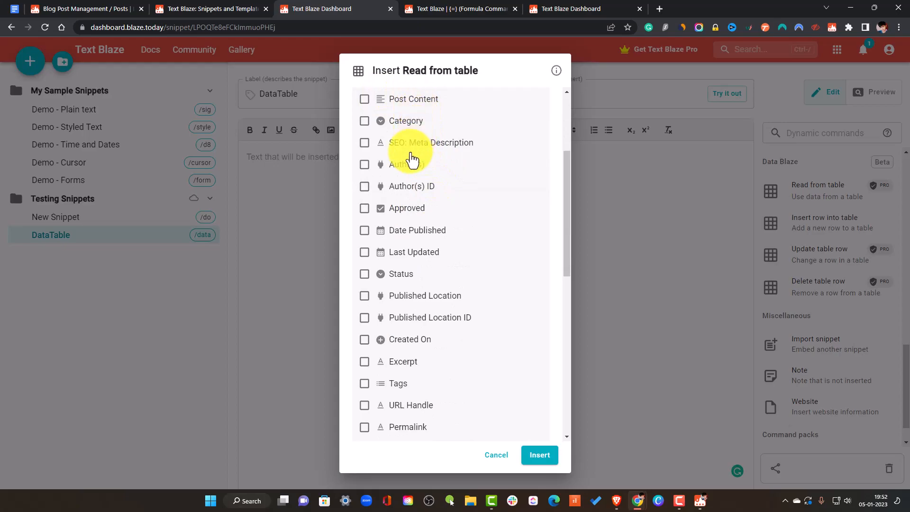
pyautogui.scroll(3, 411, 194)
pyautogui.scroll(-2, 422, 197)
pyautogui.click(428, 168)
pyautogui.scroll(-3, 488, 208)
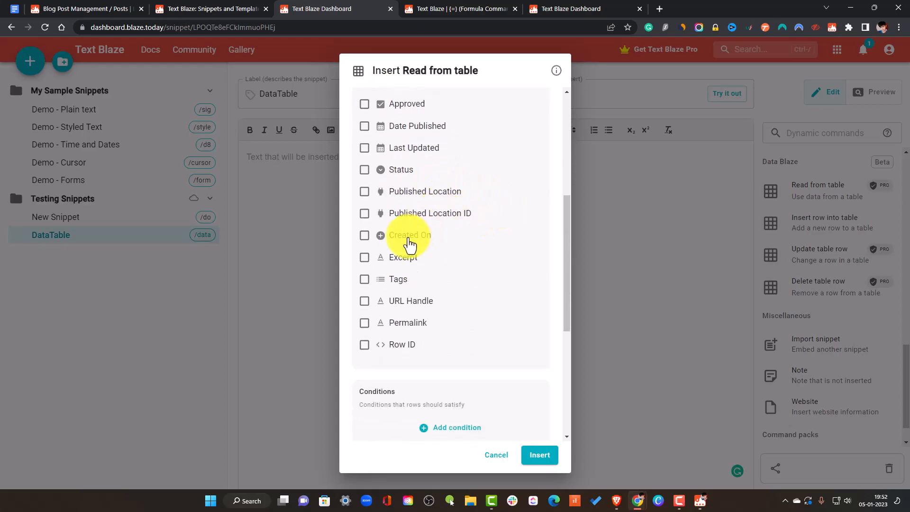
pyautogui.click(430, 237)
pyautogui.scroll(-4, 474, 294)
pyautogui.scroll(-2, 474, 313)
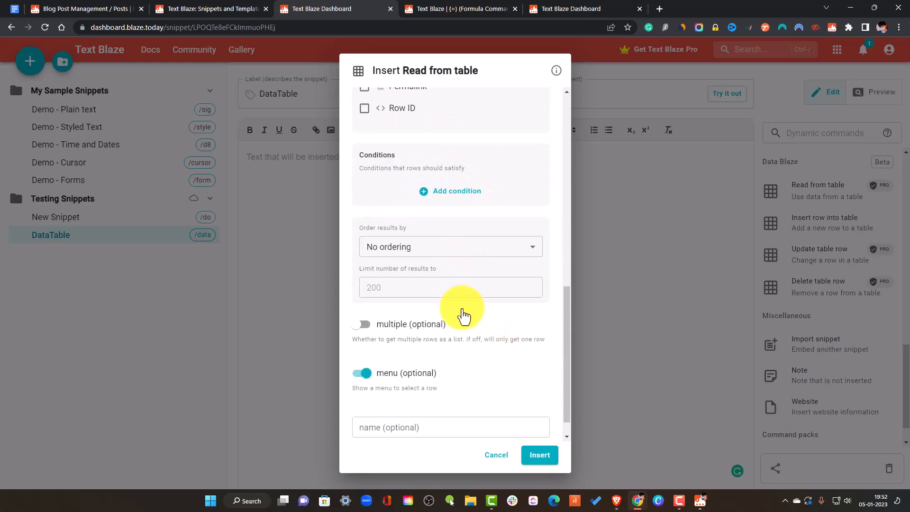
pyautogui.click(539, 455)
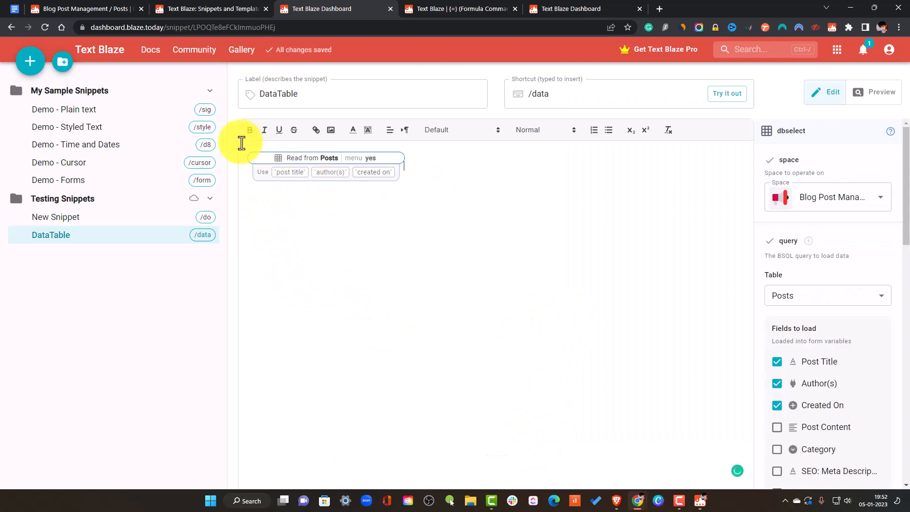
# Below the command, write "Hi" with the author(s) field and "I have assigned you" followed by the post title field
pyautogui.click(415, 186)
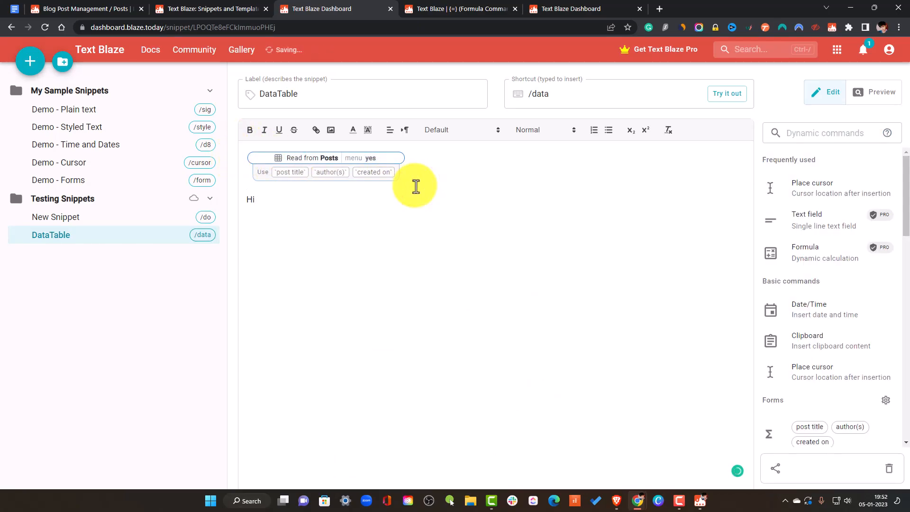
pyautogui.click(327, 173)
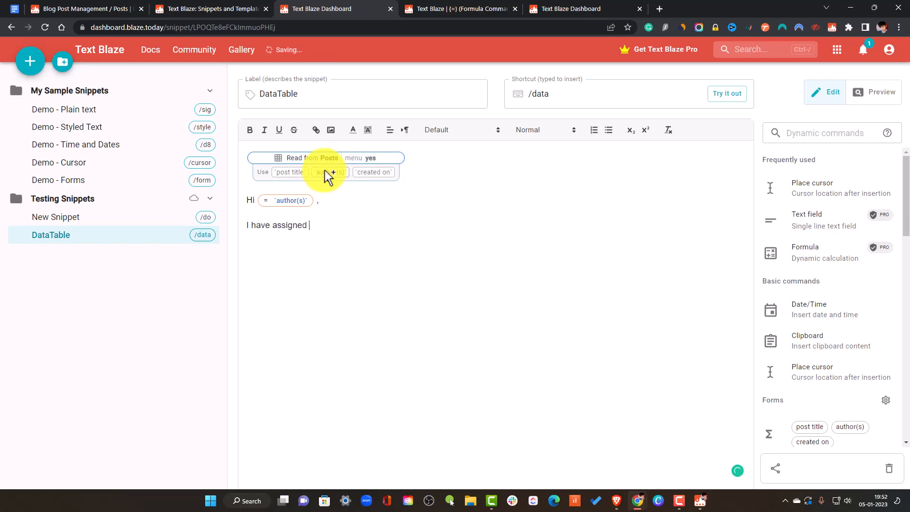
pyautogui.click(281, 171)
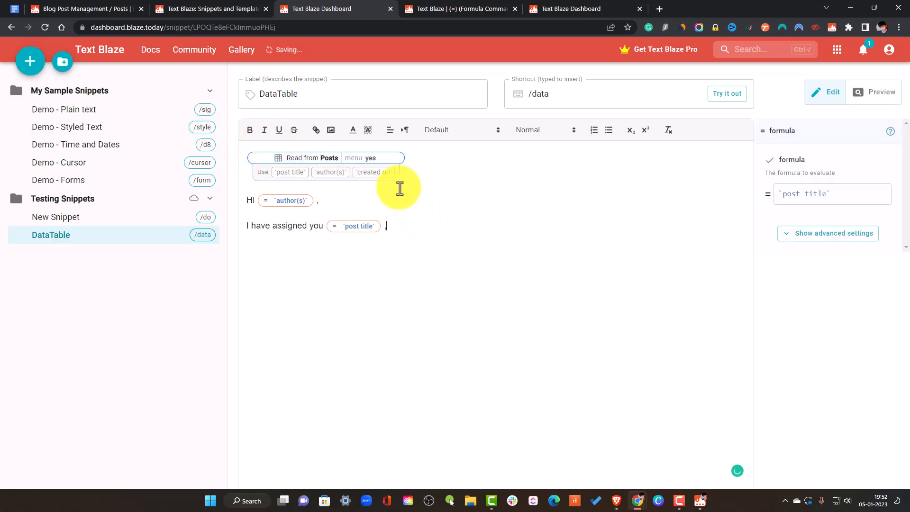
# Change "have" to "had" and finish the sentence with "on", the created on field and a period
pyautogui.doubleClick(261, 226)
pyautogui.write('d')
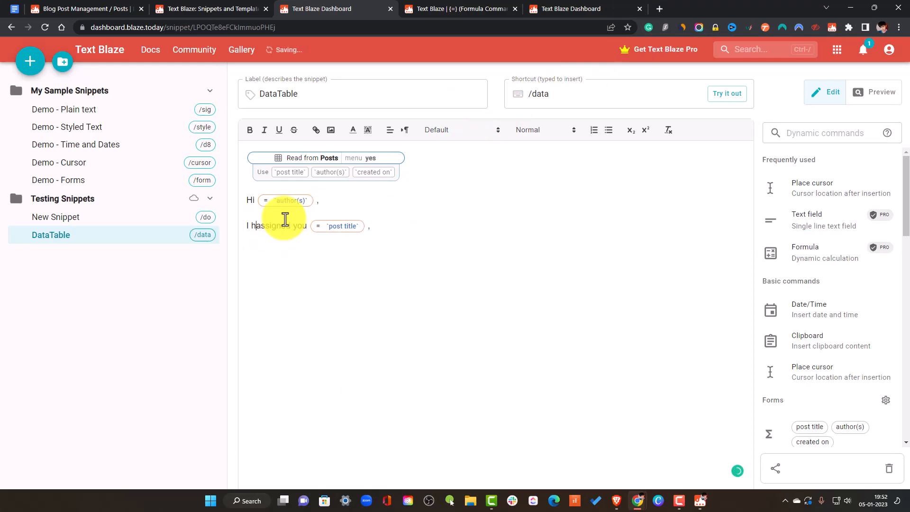
pyautogui.click(449, 233)
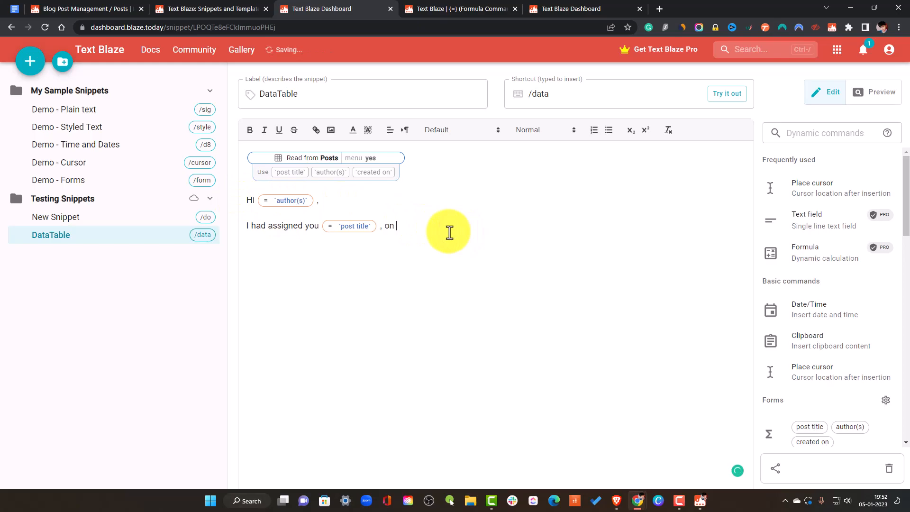
pyautogui.click(379, 172)
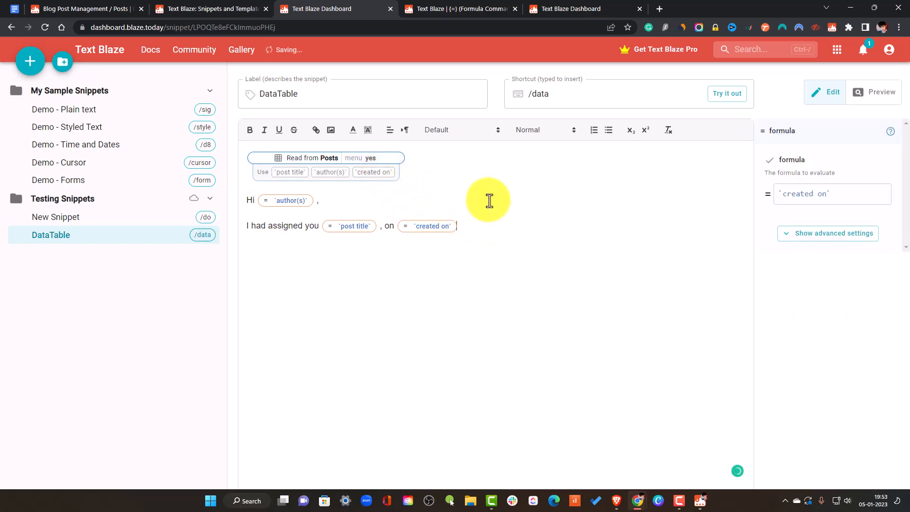
pyautogui.press('Return')
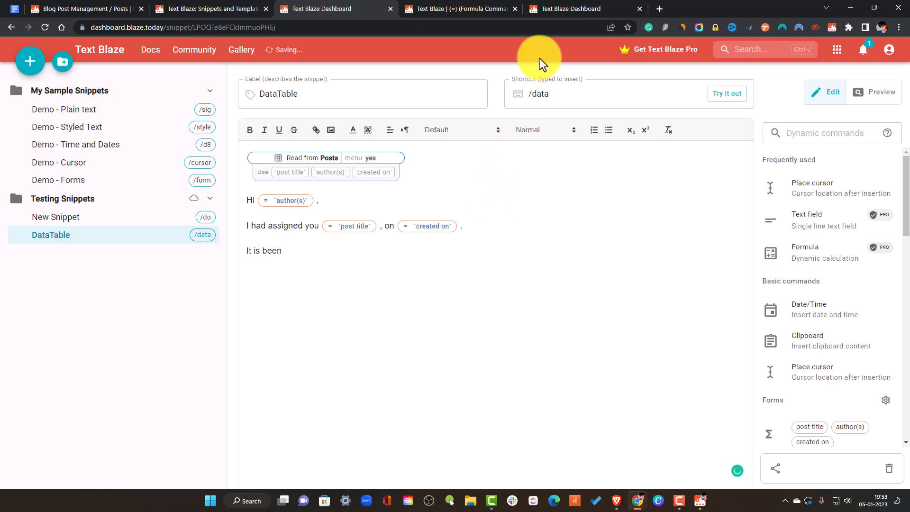
# Try adding a created on formula after "It is been" and look through the available formula functions
pyautogui.click(373, 172)
pyautogui.click(327, 250)
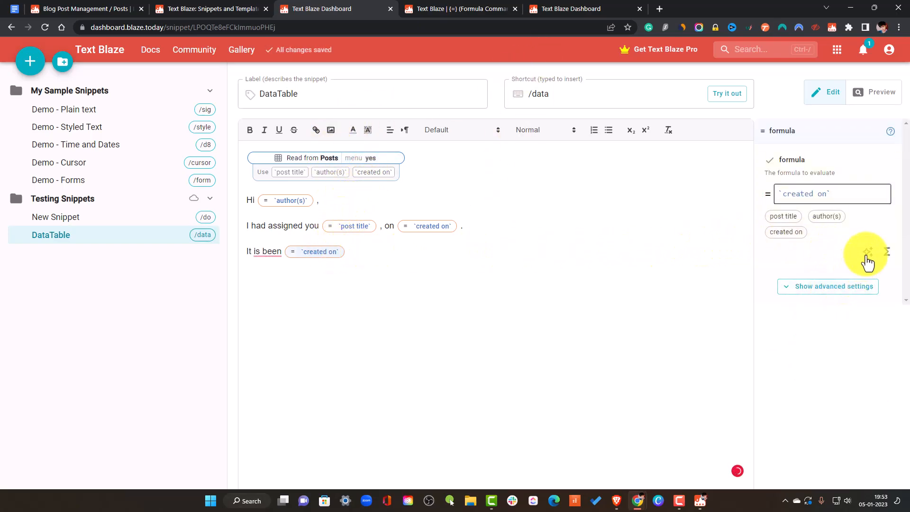
pyautogui.click(886, 252)
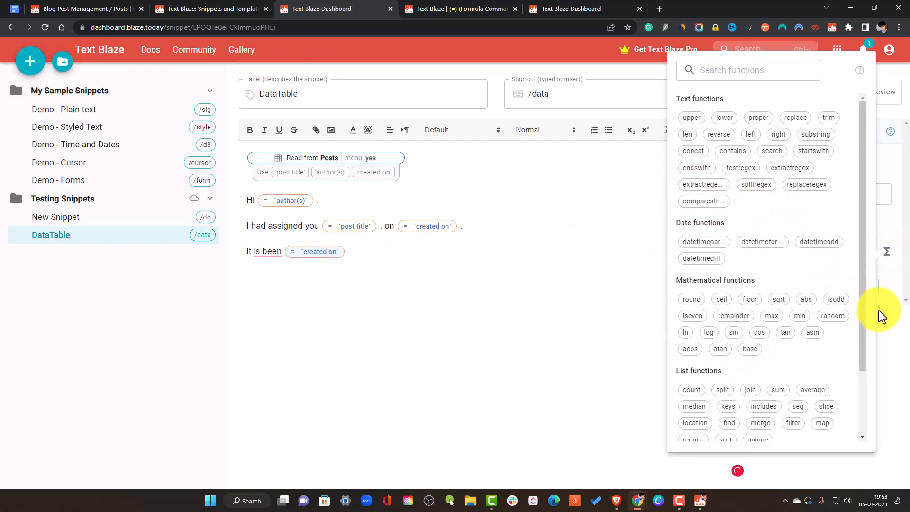
pyautogui.click(893, 306)
# Replace the "It is been" line with "Kindly share an update." and start a new line
pyautogui.click(371, 256)
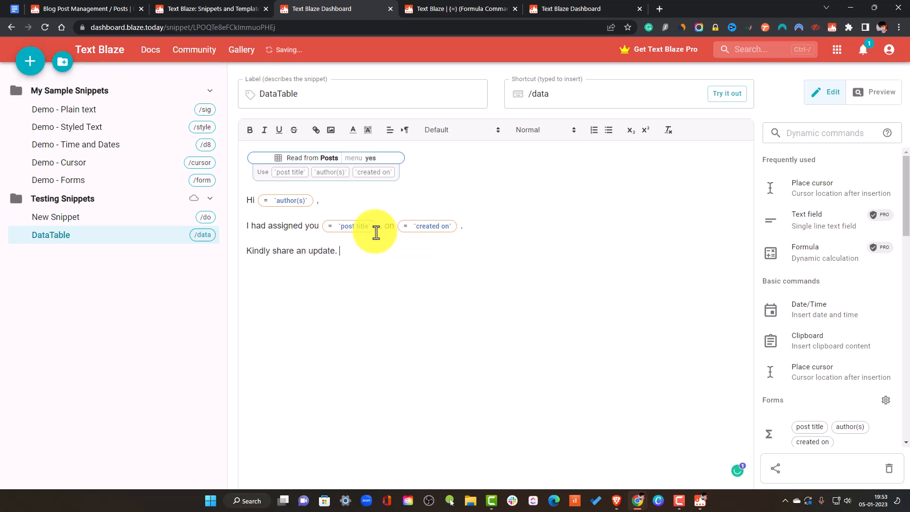
pyautogui.press('Return')
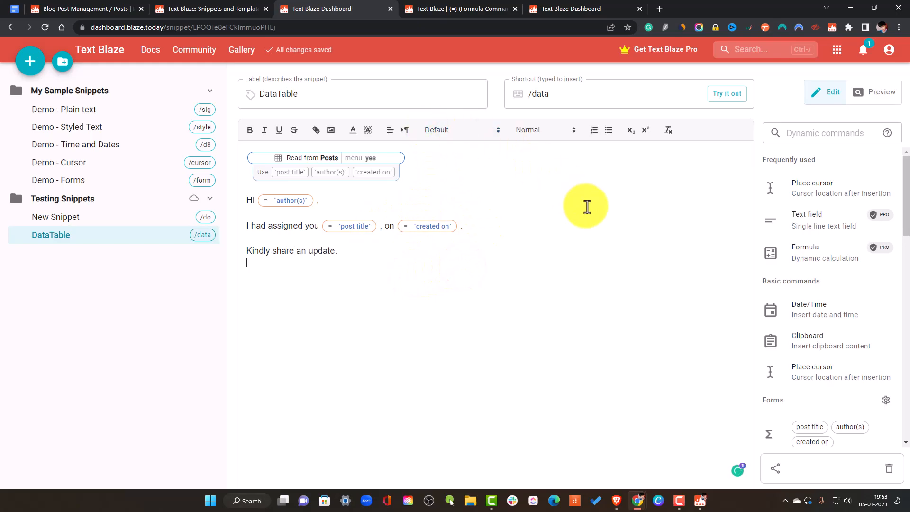
# Switch to the TextBlaze document and replace "/form" with "/data" to trigger the DataTable snippet
pyautogui.tripleClick(565, 96)
pyautogui.click(14, 9)
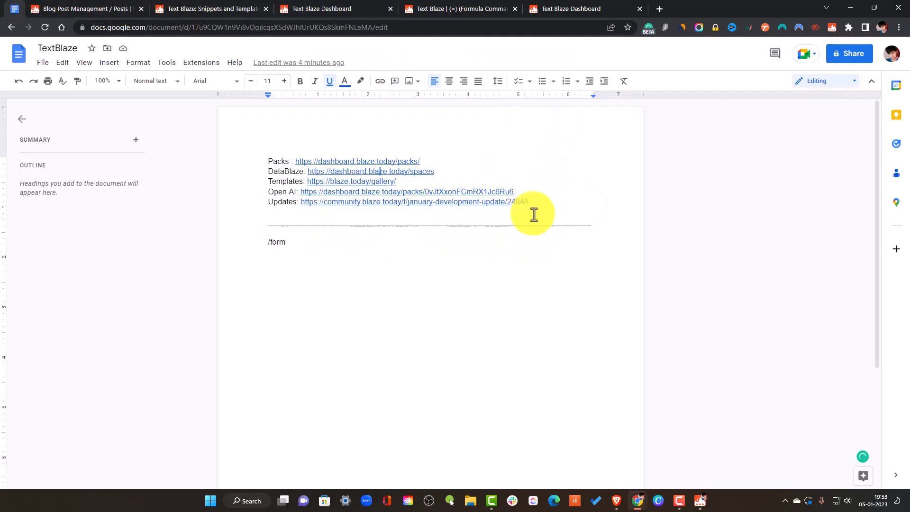
pyautogui.moveTo(373, 253); pyautogui.dragTo(285, 239)
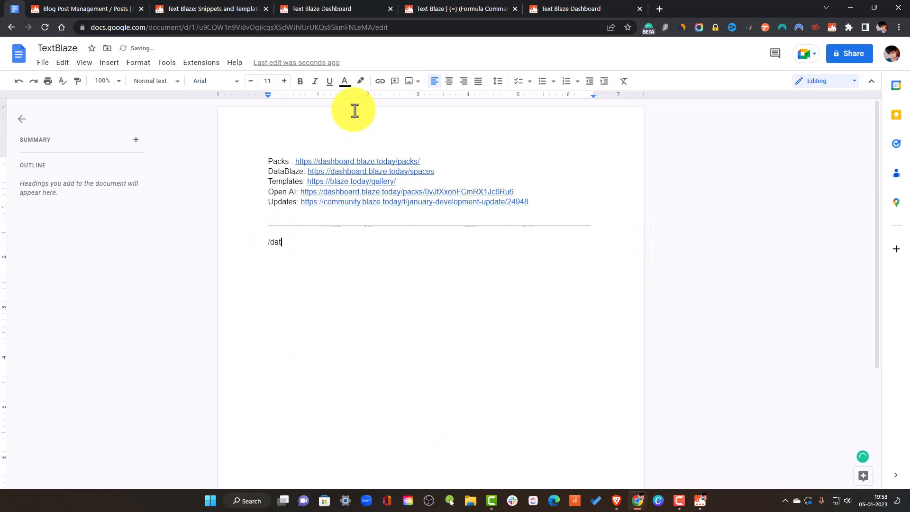
pyautogui.write('a')
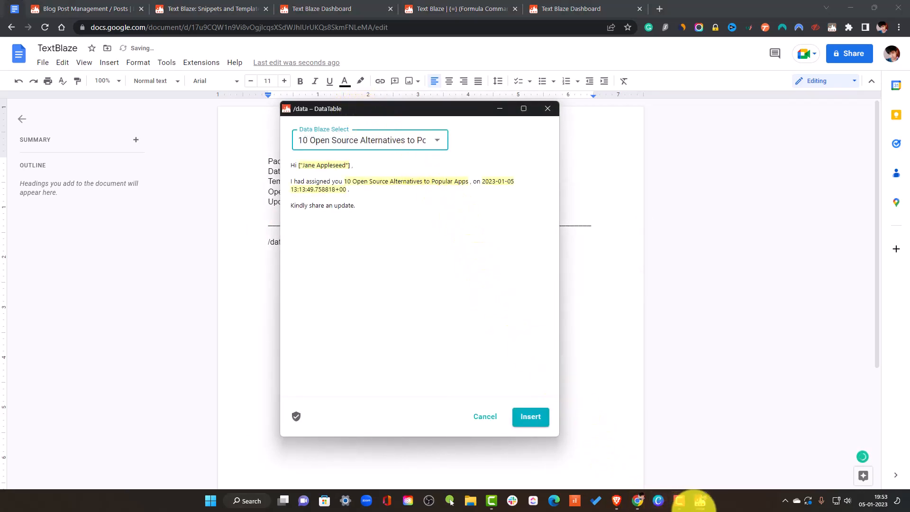
pyautogui.click(676, 499)
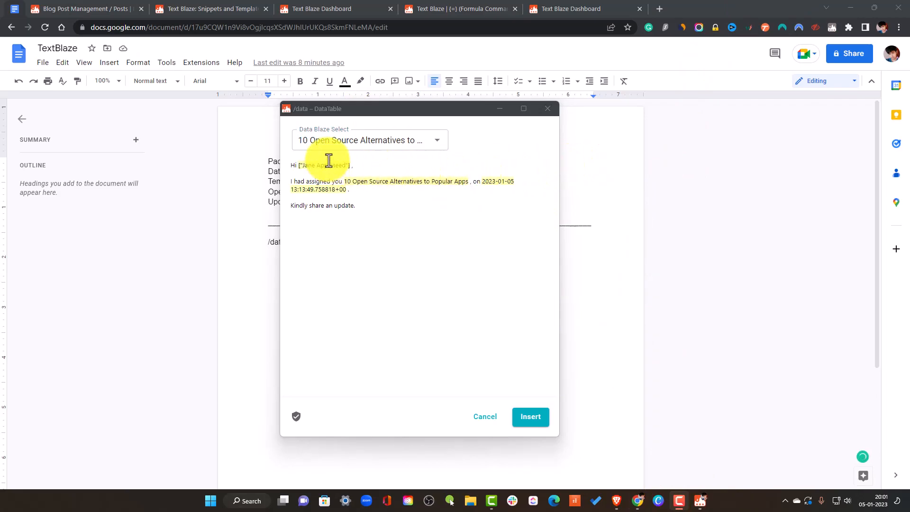
# View the post choices in the snippet form and compare them with the post titles in the Blog Post Management table
pyautogui.click(357, 141)
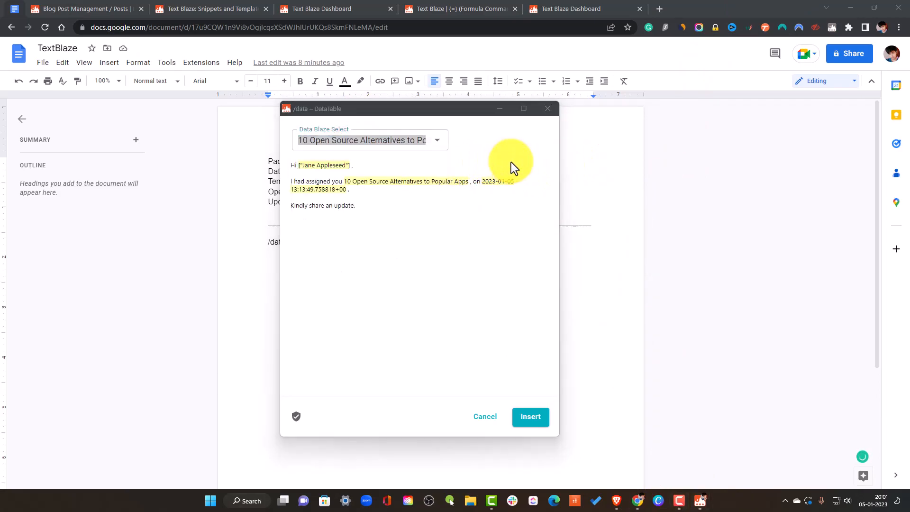
pyautogui.click(385, 148)
pyautogui.click(435, 142)
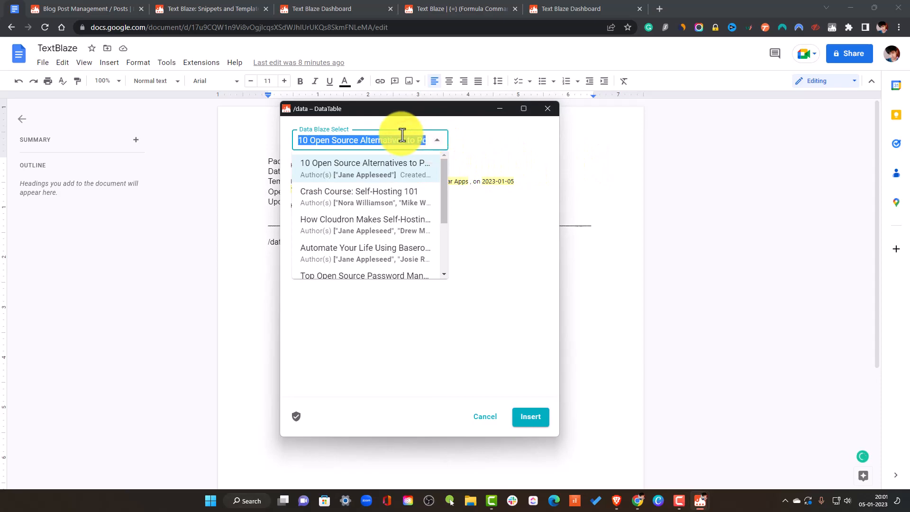
pyautogui.click(75, 8)
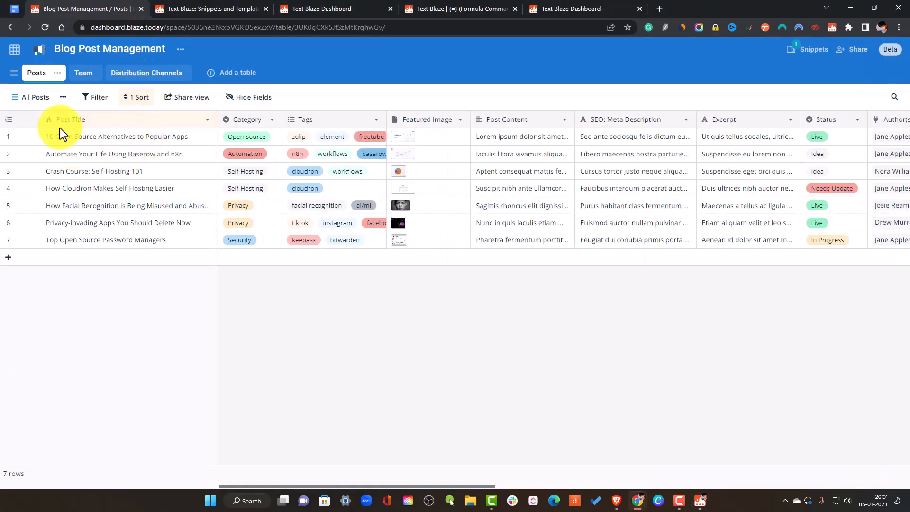
# Return to the DataTable snippet form over the document and select the post "How Cloudron Makes Self-Hosting Easier"
pyautogui.click(17, 7)
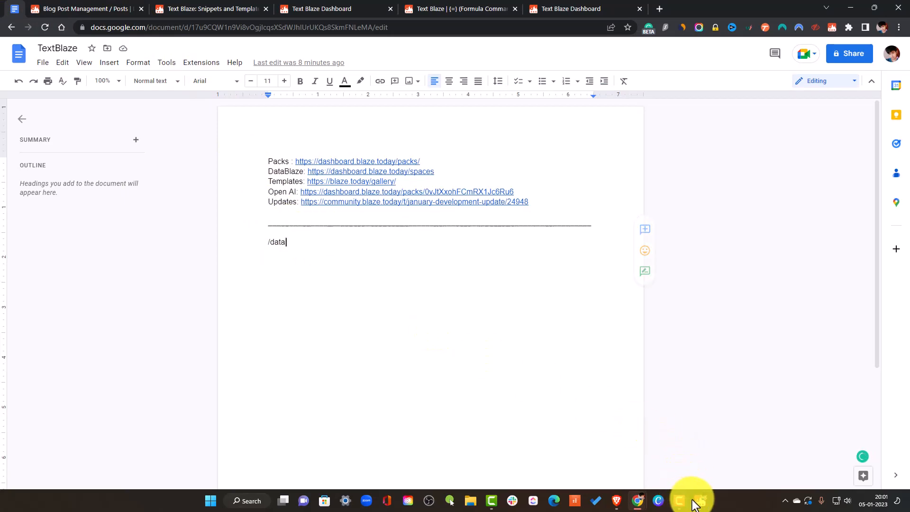
pyautogui.moveTo(698, 502)
pyautogui.moveTo(711, 448)
pyautogui.click(697, 422)
pyautogui.click(694, 439)
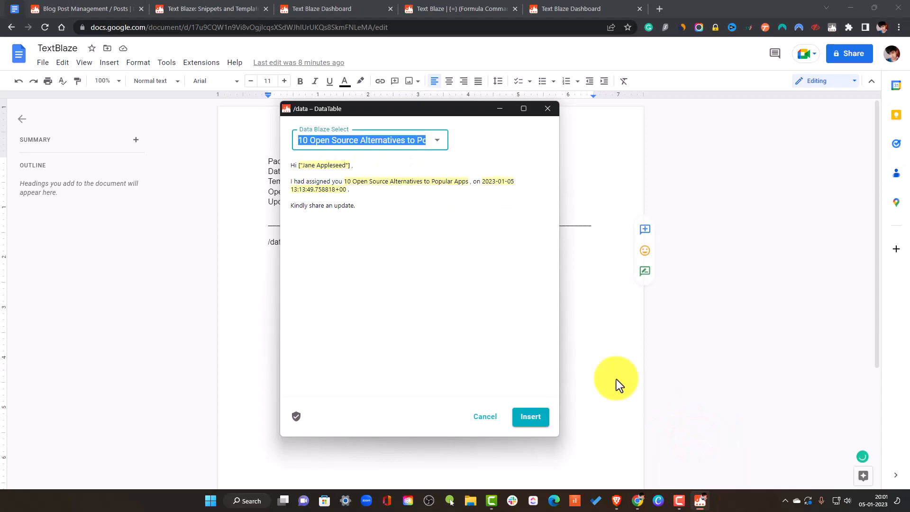
pyautogui.click(430, 141)
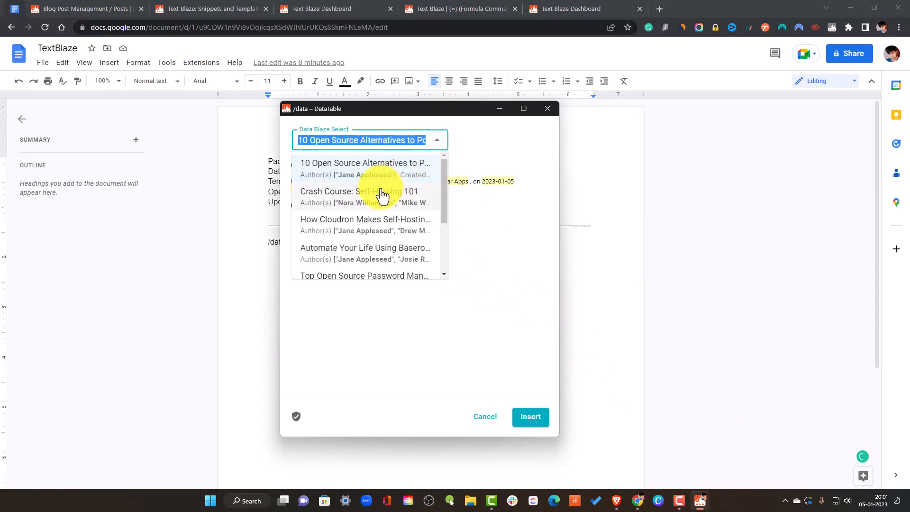
pyautogui.click(382, 226)
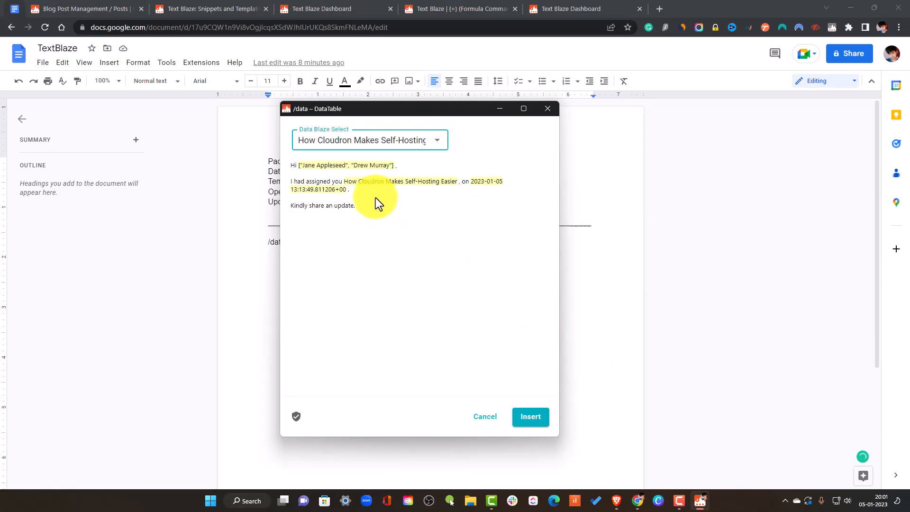
# Check the form's filled-in authors and post title against the "How Cloudron Makes Self-Hosting Easier" row and Author(s) column in the Posts table
pyautogui.moveTo(300, 165); pyautogui.dragTo(389, 166)
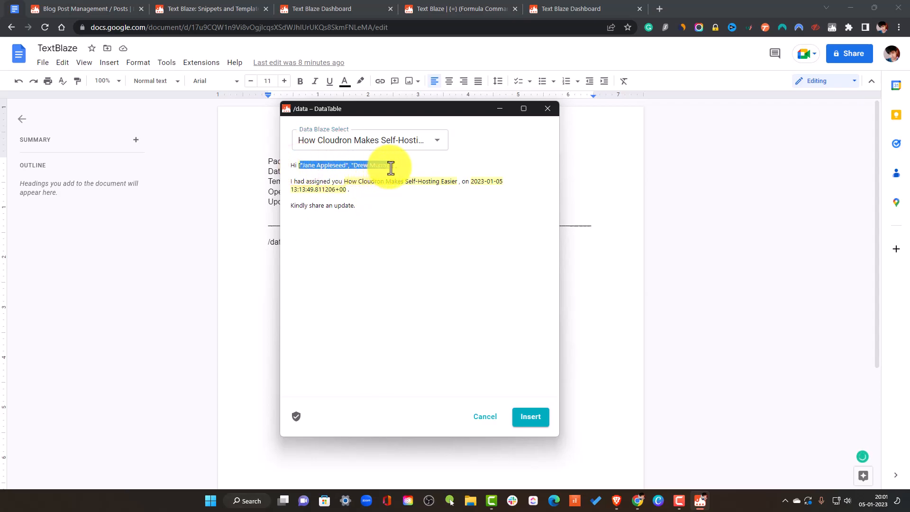
pyautogui.doubleClick(348, 185)
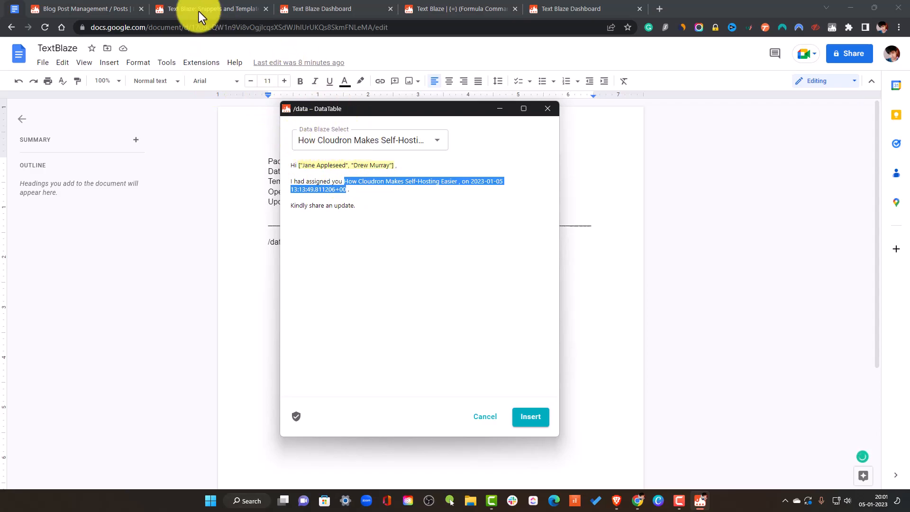
pyautogui.click(91, 8)
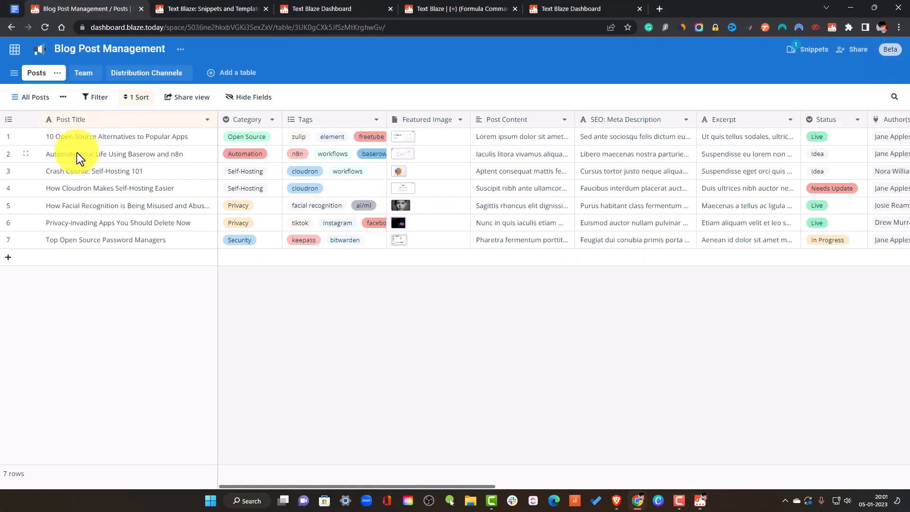
pyautogui.click(94, 189)
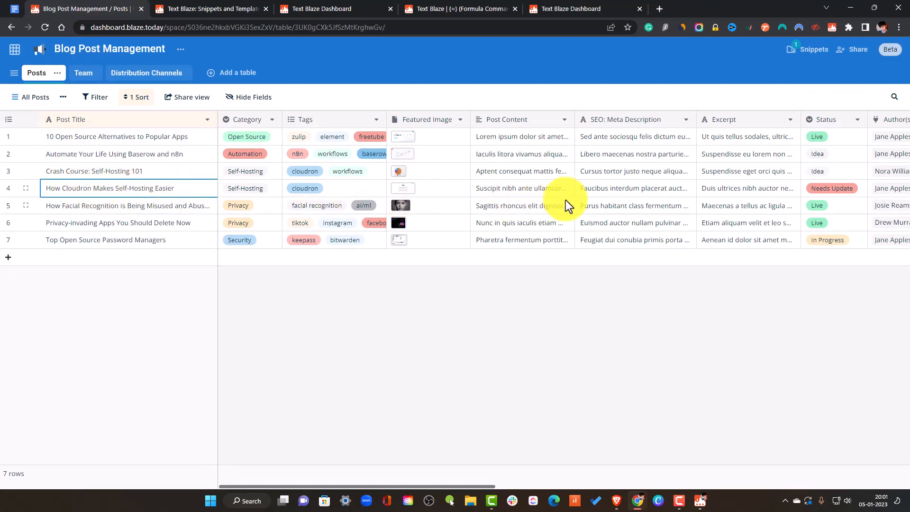
pyautogui.moveTo(354, 487); pyautogui.dragTo(564, 488)
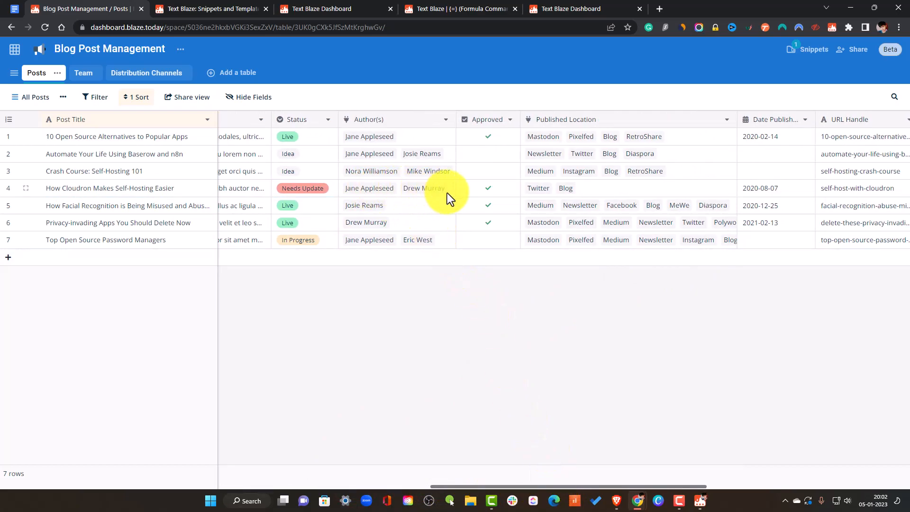
# Go back to the snippet form and insert the completed message into the document
pyautogui.click(14, 9)
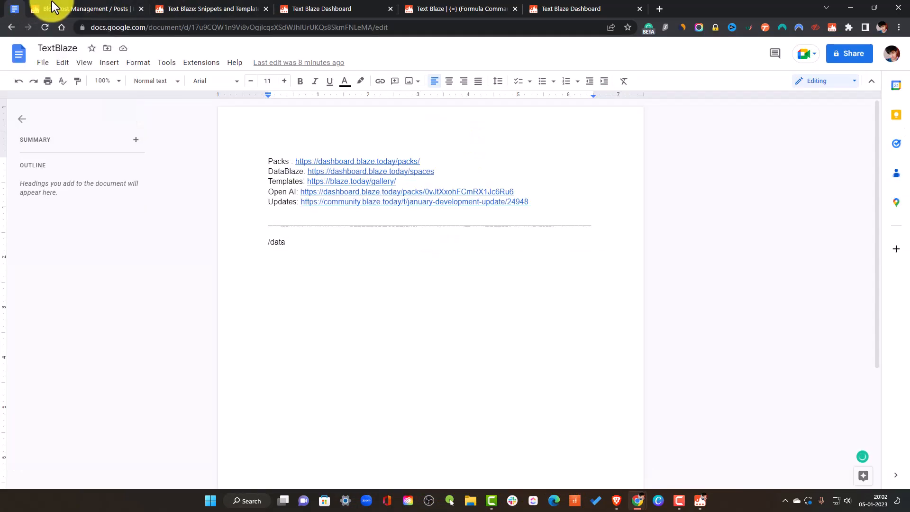
pyautogui.click(700, 500)
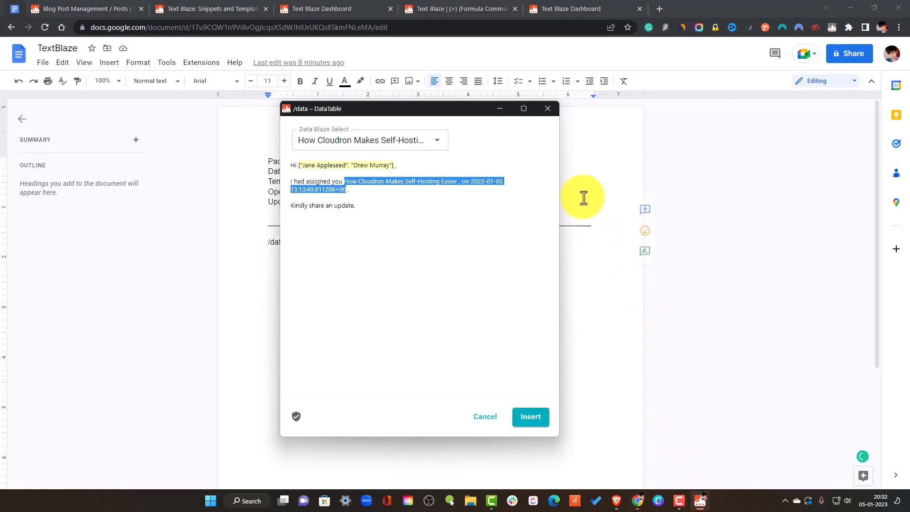
pyautogui.click(348, 181)
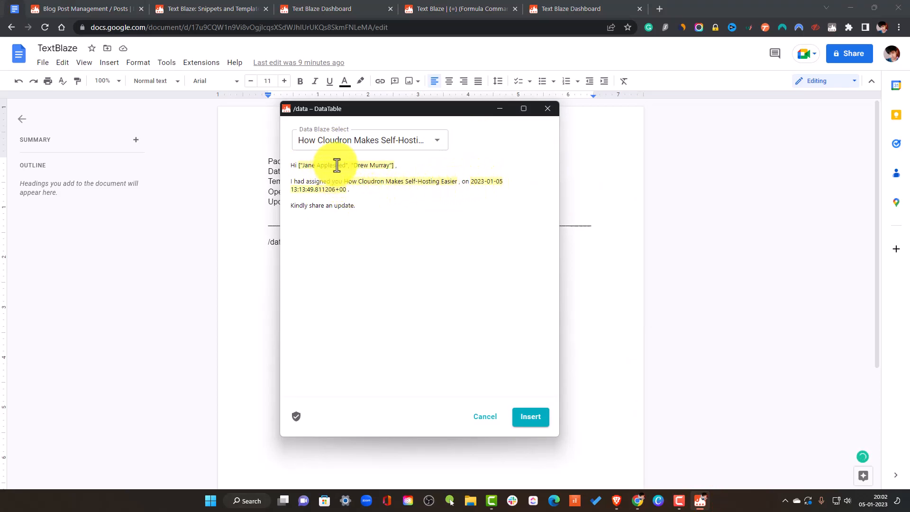
pyautogui.click(531, 416)
pyautogui.moveTo(351, 313); pyautogui.dragTo(260, 268)
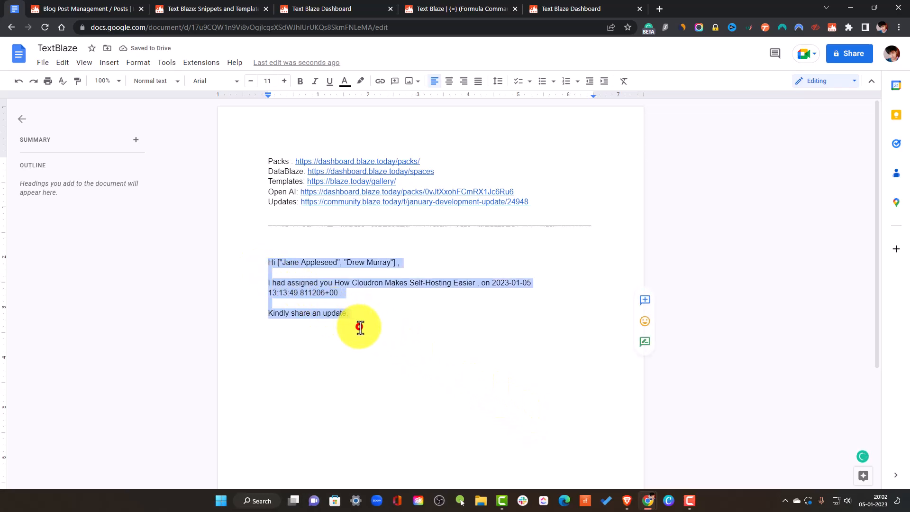
pyautogui.click(361, 323)
# View the Airtable import option for creating a new Data Blaze space, and close it without importing
pyautogui.click(60, 9)
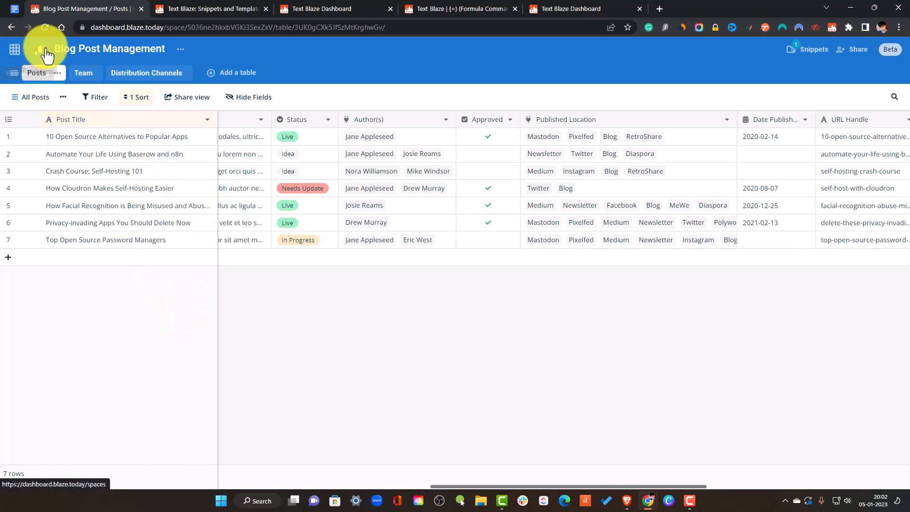
pyautogui.click(21, 51)
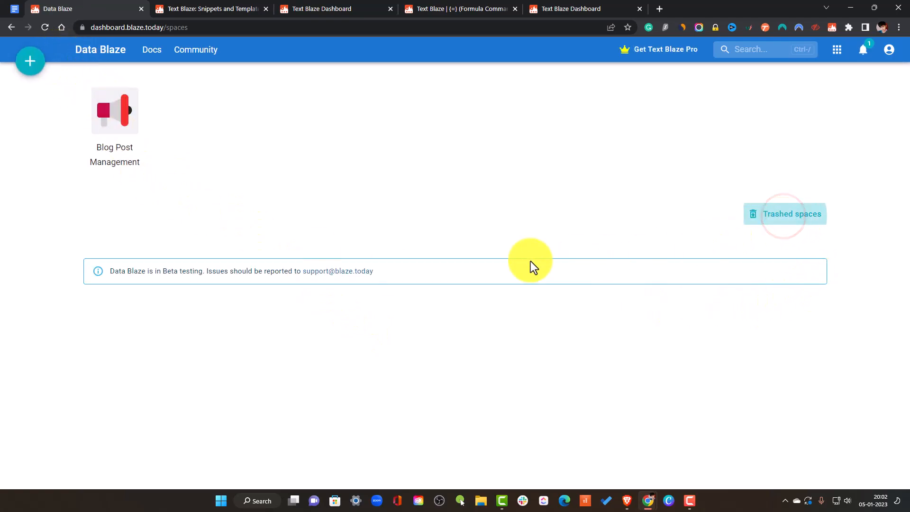
pyautogui.click(31, 61)
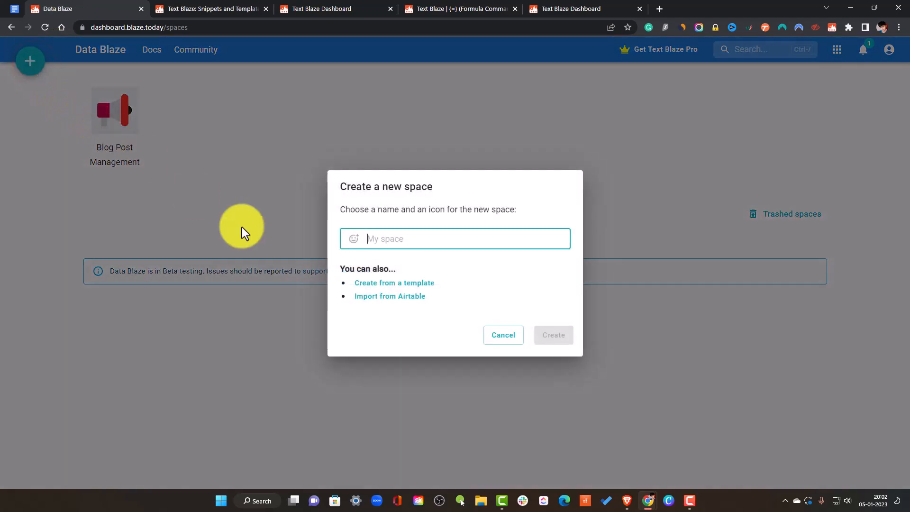
pyautogui.click(386, 297)
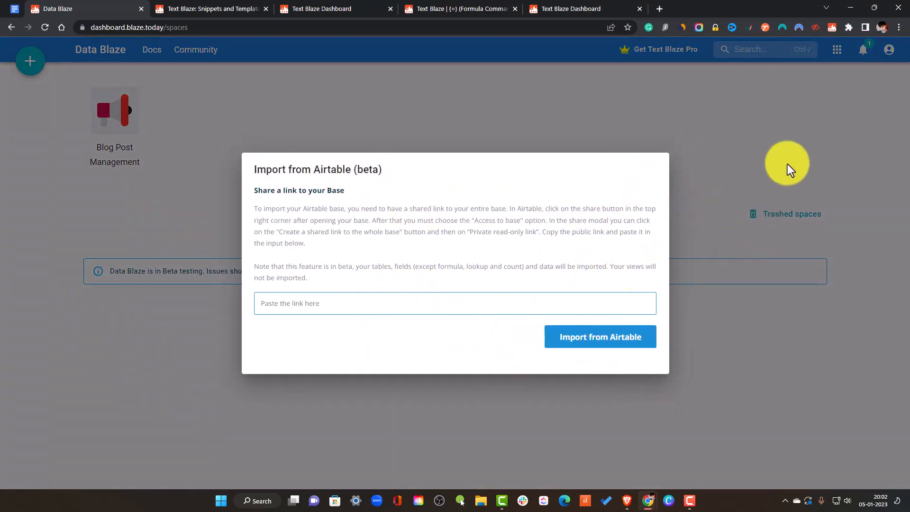
pyautogui.click(850, 140)
# Open the document's Packs link in a new tab and switch to the Text Blaze Command Packs page
pyautogui.click(22, 7)
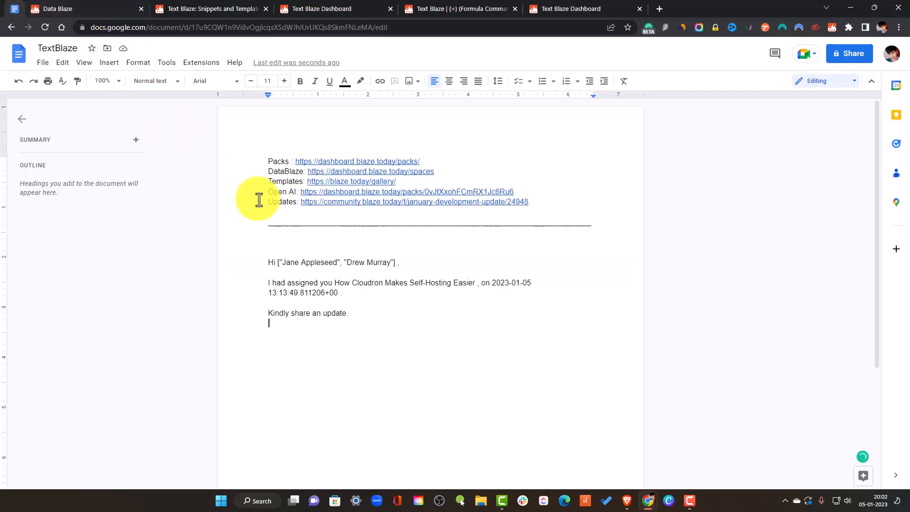
pyautogui.click(331, 162)
pyautogui.rightClick(342, 177)
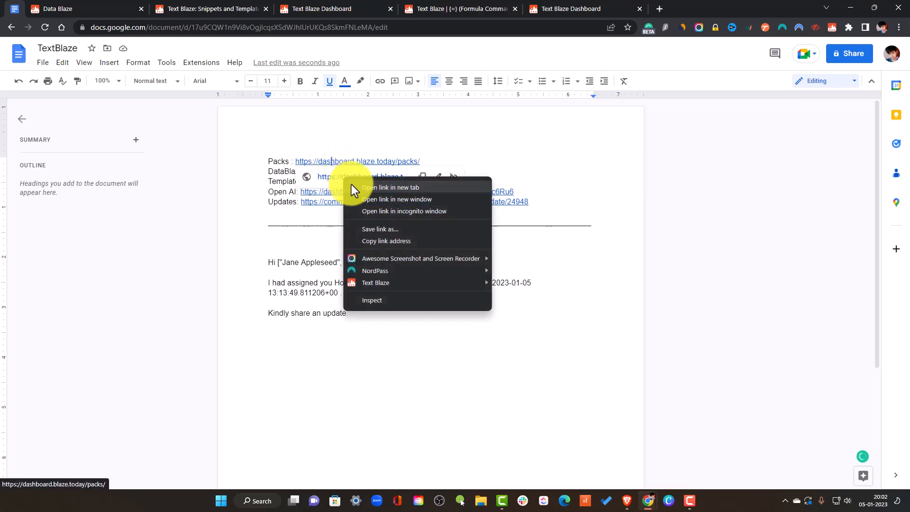
pyautogui.click(355, 186)
pyautogui.click(47, 7)
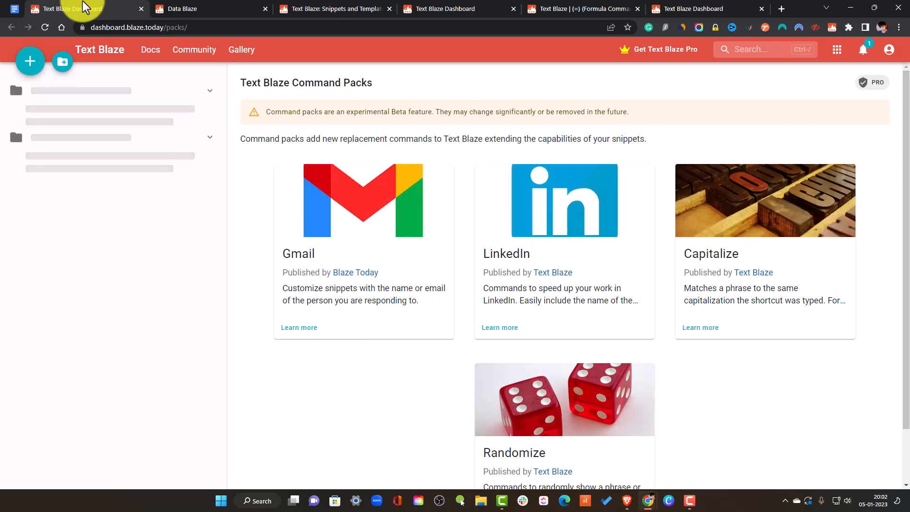
# Open the Gmail command pack, read through its permissions and included replacement commands, and return to the TextBlaze document
pyautogui.click(308, 218)
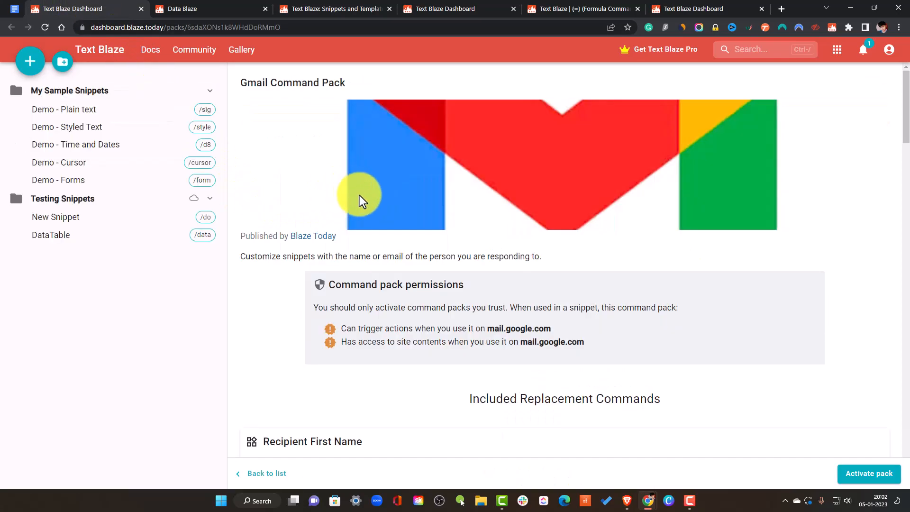
pyautogui.scroll(-5, 412, 220)
pyautogui.scroll(-4, 412, 220)
pyautogui.scroll(6, 417, 227)
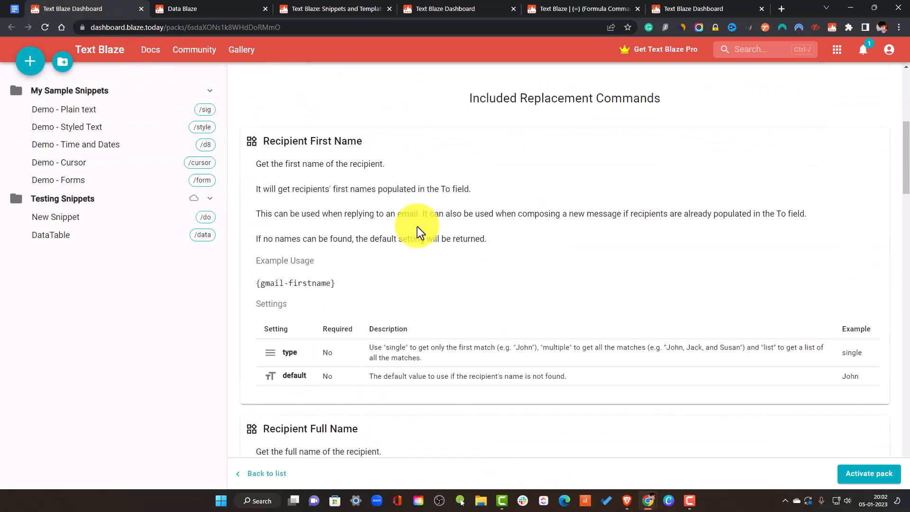
pyautogui.scroll(-4, 417, 226)
pyautogui.moveTo(387, 220); pyautogui.dragTo(275, 218)
pyautogui.scroll(-2, 365, 213)
pyautogui.scroll(-20, 412, 217)
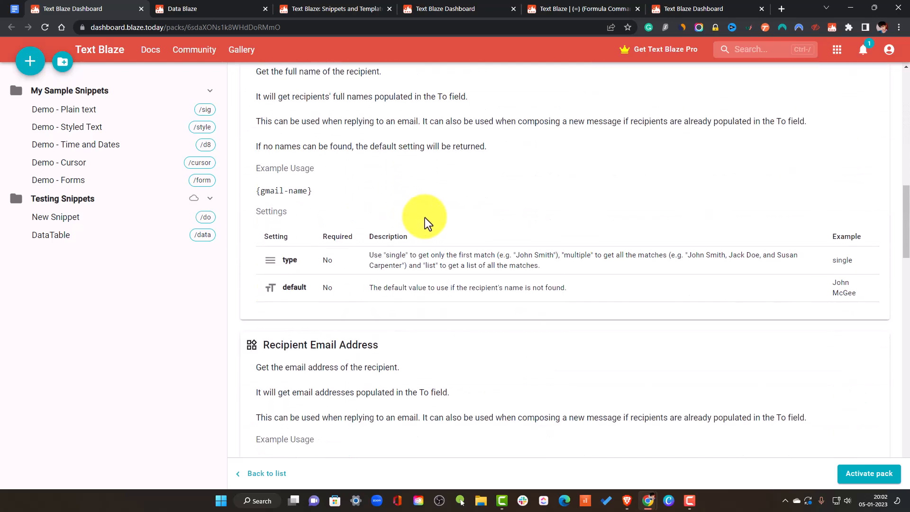
pyautogui.scroll(-15, 440, 227)
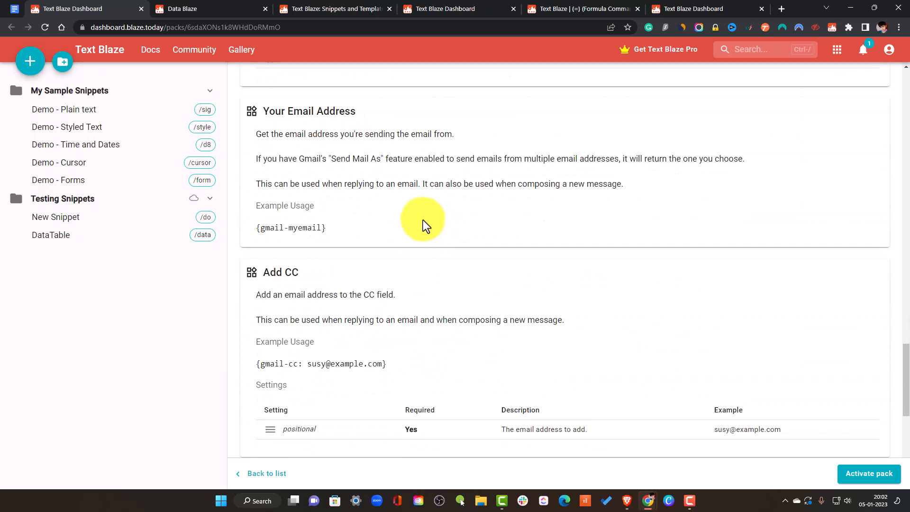
pyautogui.scroll(8, 445, 225)
pyautogui.scroll(12, 459, 228)
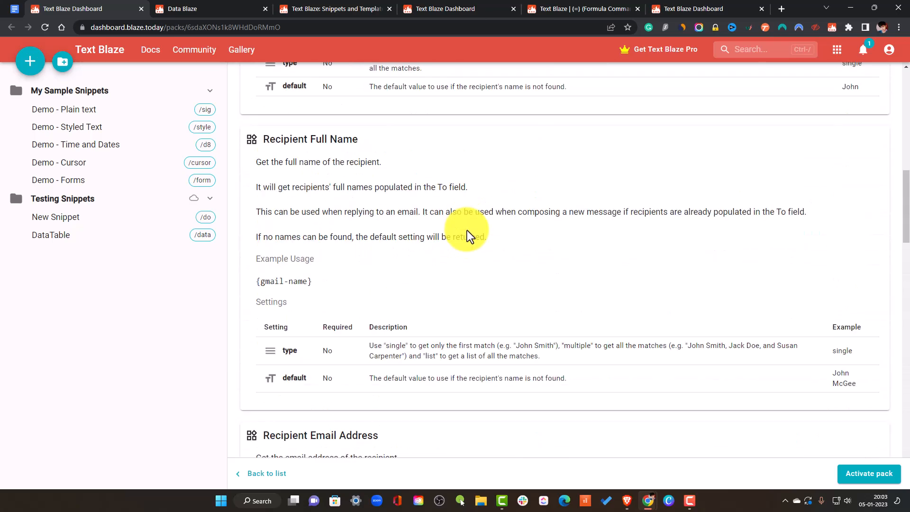
pyautogui.scroll(8, 466, 230)
pyautogui.scroll(5, 467, 230)
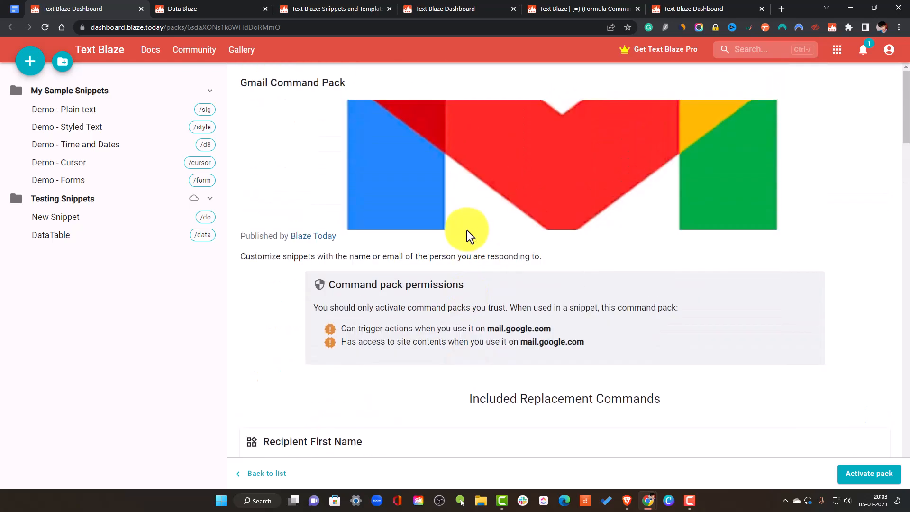
pyautogui.moveTo(909, 122); pyautogui.dragTo(908, 123)
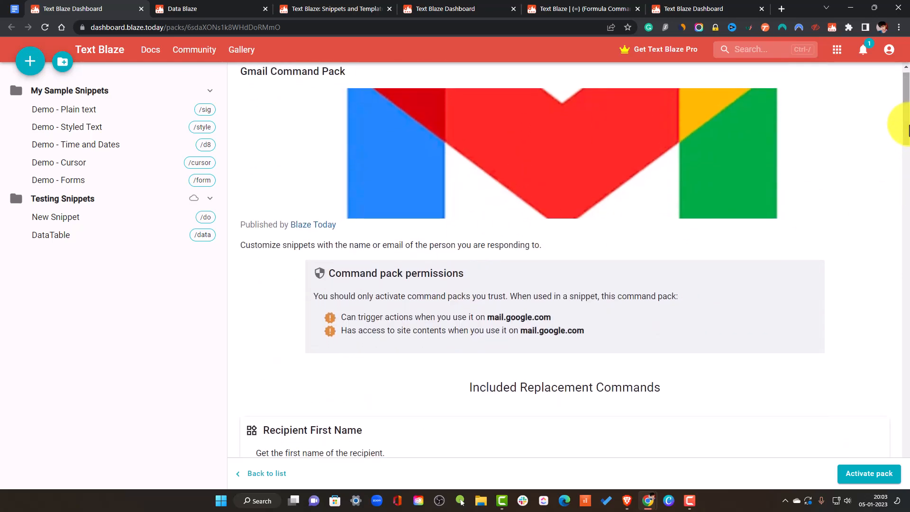
pyautogui.click(14, 9)
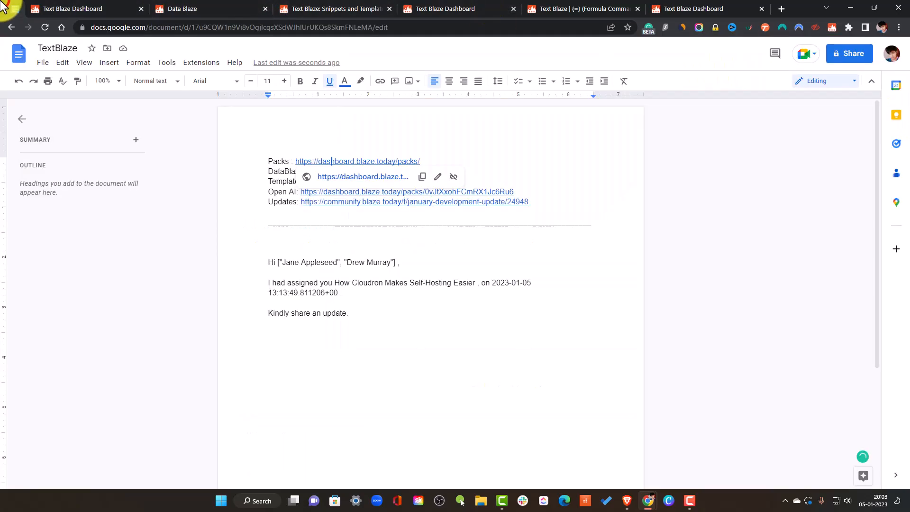
# Go back from the Gmail pack to the full command packs list and look over the available packs
pyautogui.click(46, 3)
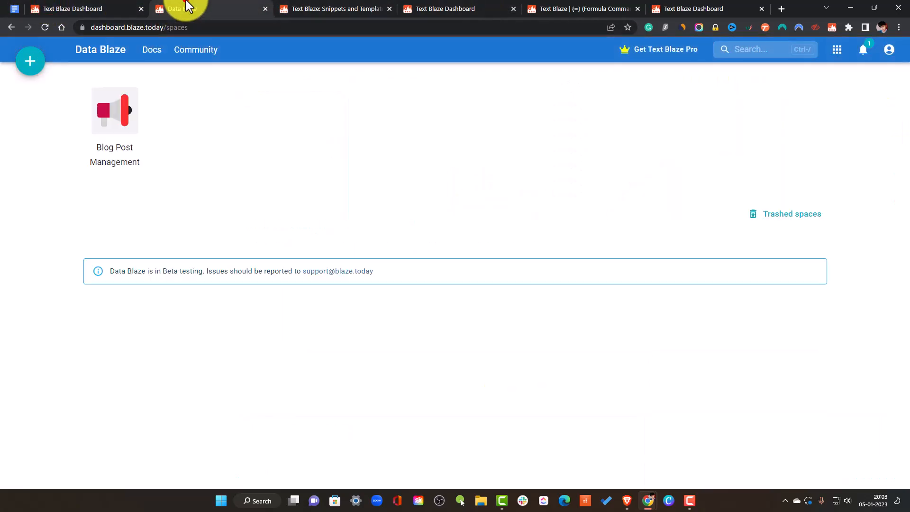
pyautogui.click(186, 4)
pyautogui.click(45, 2)
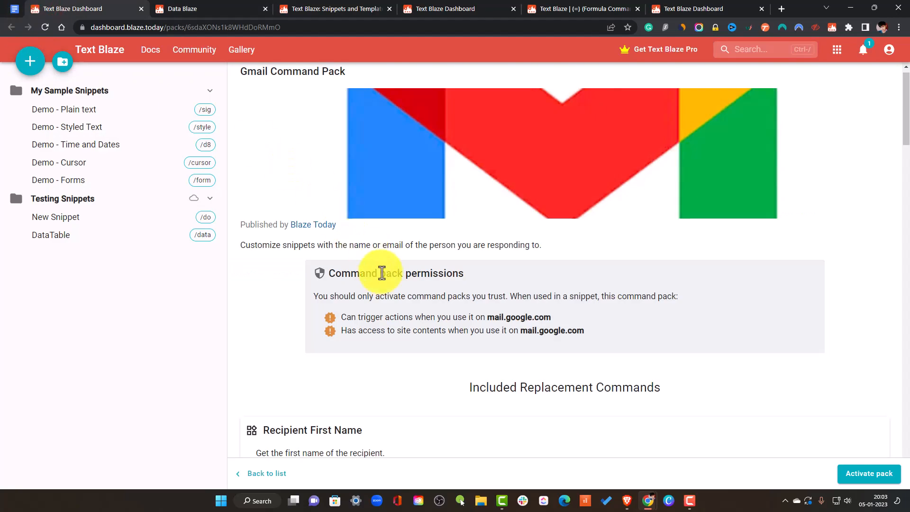
pyautogui.moveTo(194, 28); pyautogui.dragTo(598, 66)
pyautogui.press('BackSpace')
pyautogui.press('Return')
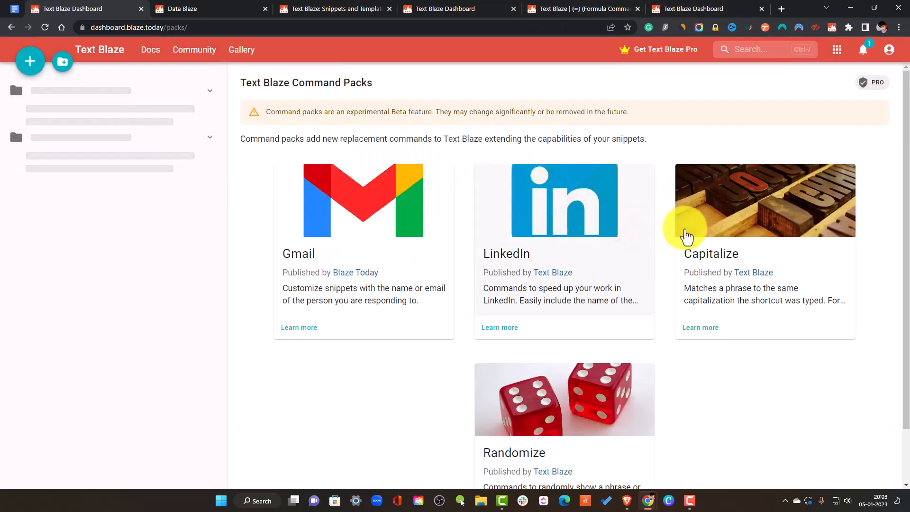
pyautogui.scroll(-2, 725, 265)
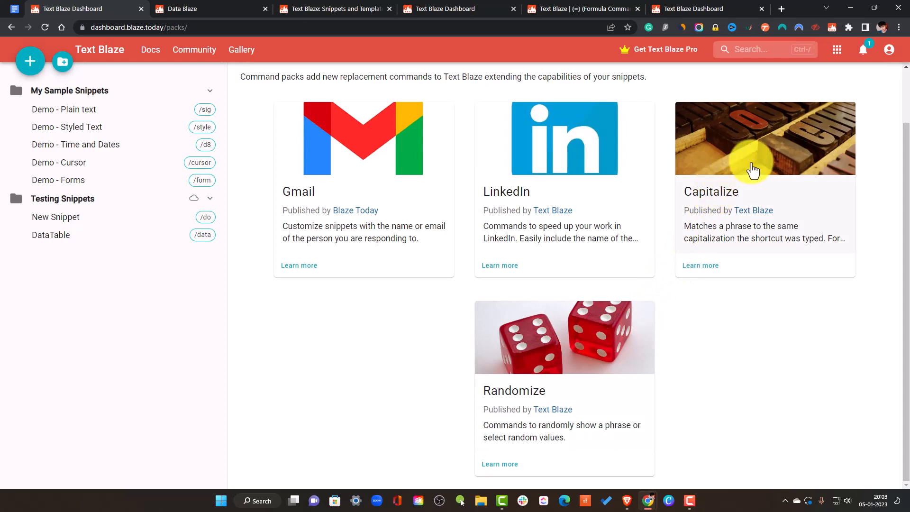
# Open the document's Open AI link and read the OpenAI Command Pack's description, permissions and included commands
pyautogui.click(12, 7)
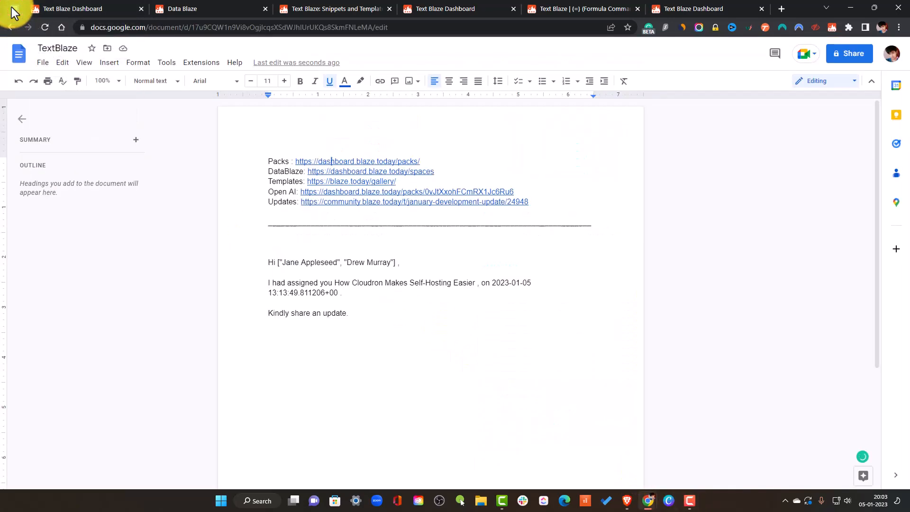
pyautogui.click(368, 192)
pyautogui.click(385, 208)
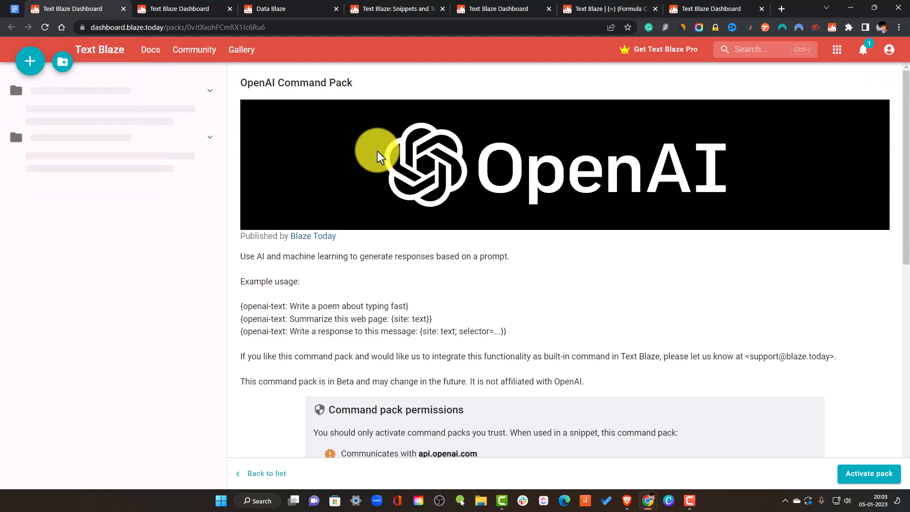
pyautogui.scroll(-5, 494, 227)
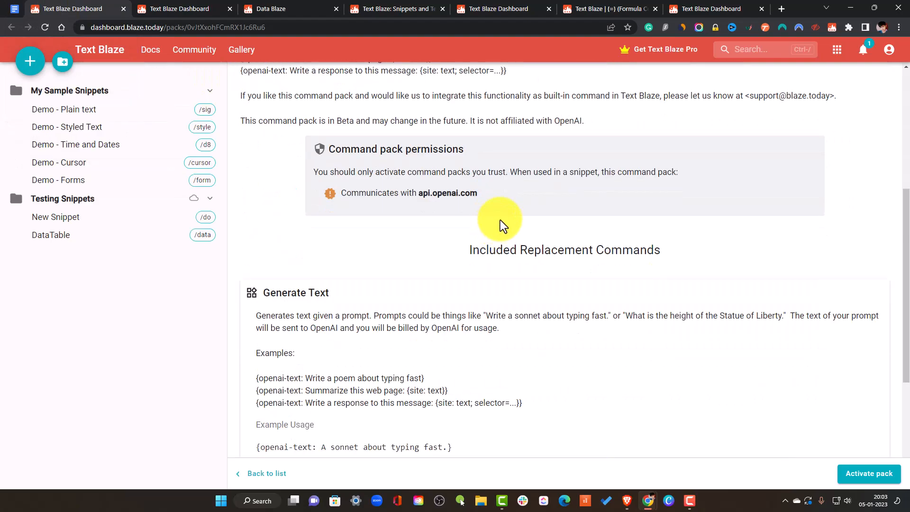
pyautogui.scroll(5, 591, 263)
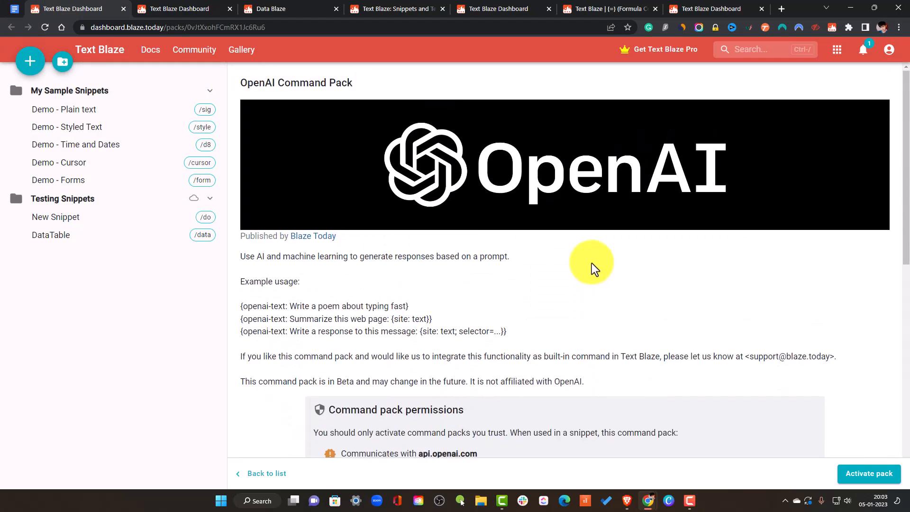
pyautogui.scroll(-6, 805, 245)
# Start activating the OpenAI pack, review its API key setup instructions, and cancel without entering a key
pyautogui.click(867, 473)
pyautogui.click(575, 295)
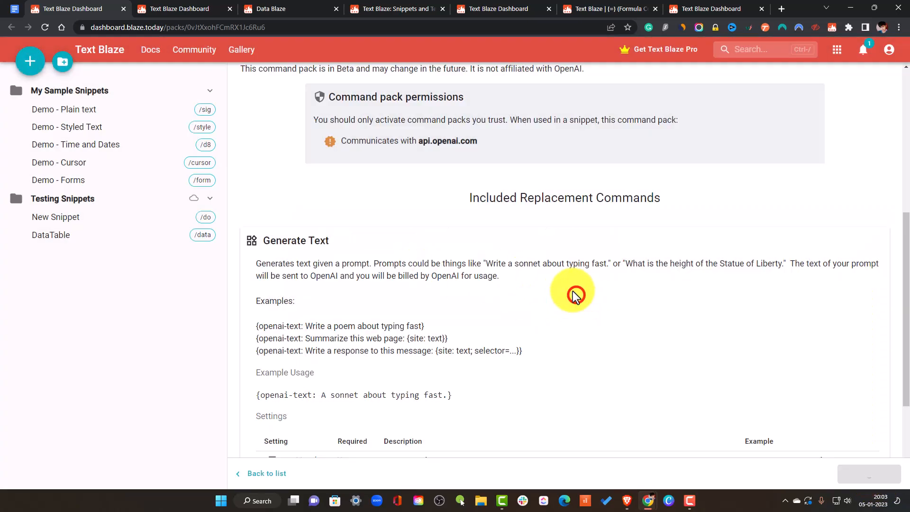
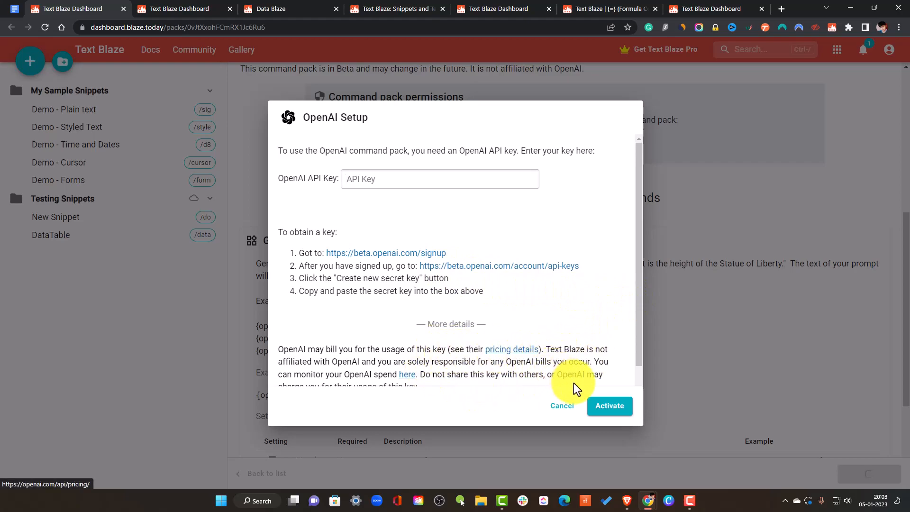
pyautogui.click(559, 405)
# Examine the Generate Text command's example usage and settings, highlighting the openai-text command name in the example
pyautogui.scroll(1, 630, 275)
pyautogui.scroll(2, 630, 274)
pyautogui.scroll(-7, 631, 276)
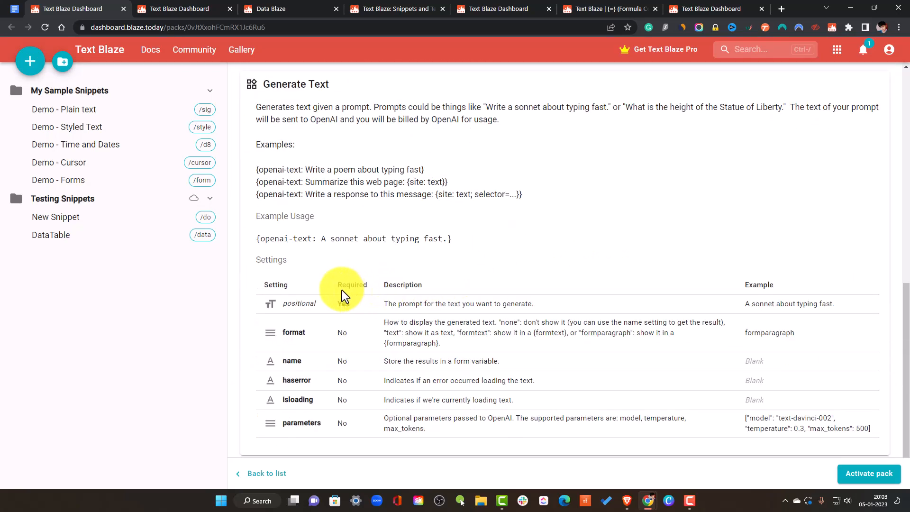
pyautogui.moveTo(321, 241); pyautogui.dragTo(362, 239)
pyautogui.click(519, 248)
pyautogui.moveTo(260, 241); pyautogui.dragTo(318, 239)
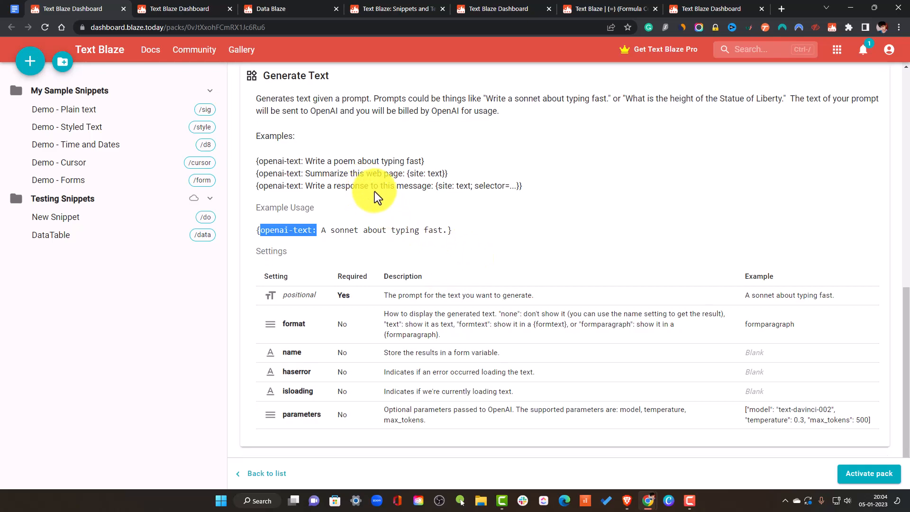
pyautogui.scroll(10, 549, 240)
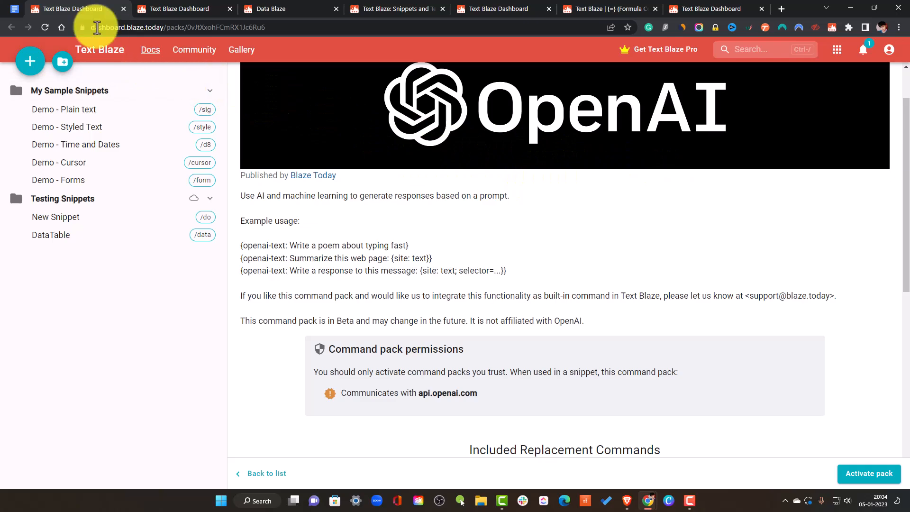
pyautogui.scroll(2, 900, 203)
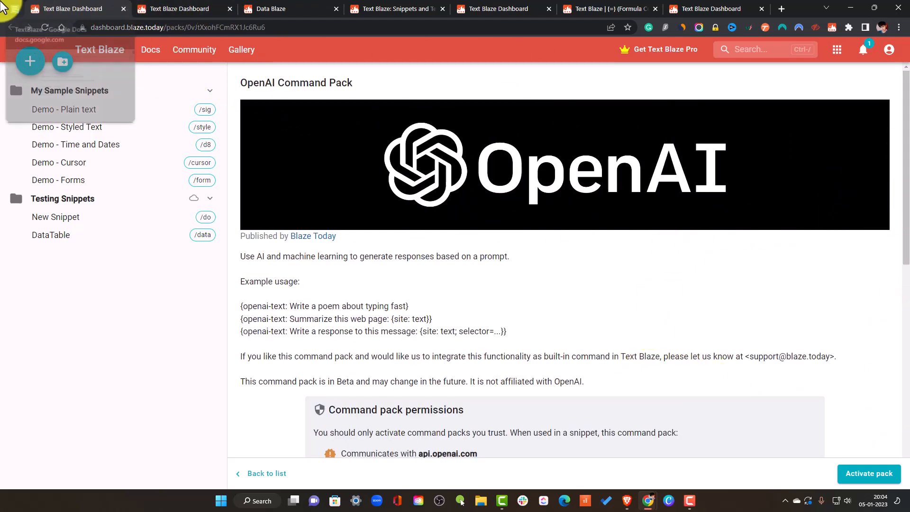
# Open the document's Templates link and open the gallery's Customer Support Snippets page in a new tab
pyautogui.click(15, 8)
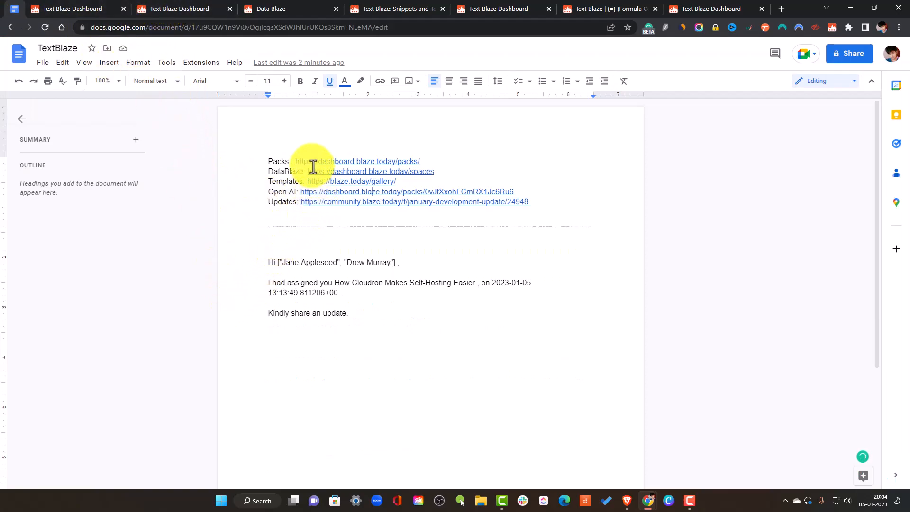
pyautogui.click(373, 209)
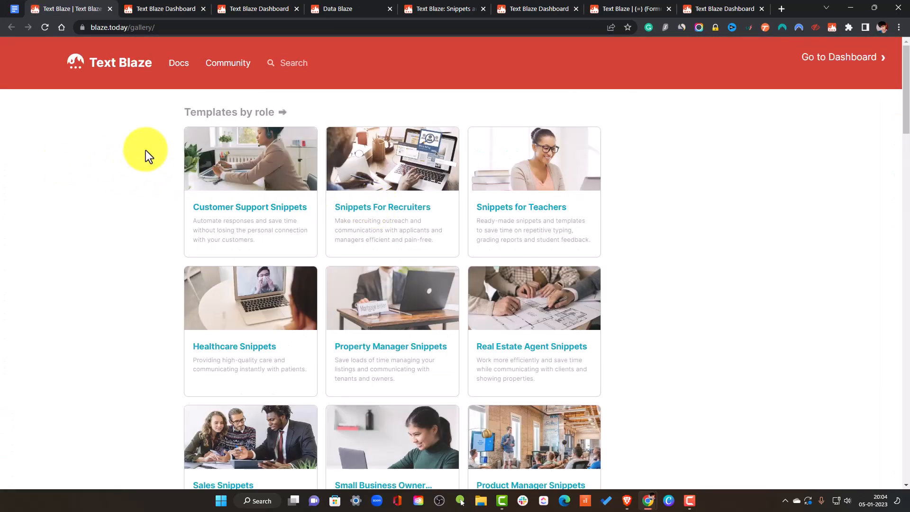
pyautogui.rightClick(230, 167)
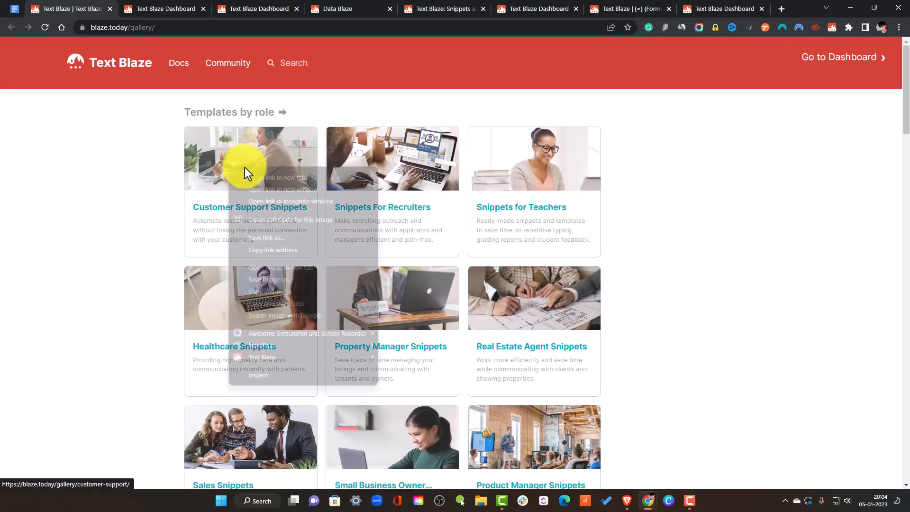
pyautogui.click(275, 177)
pyautogui.click(170, 9)
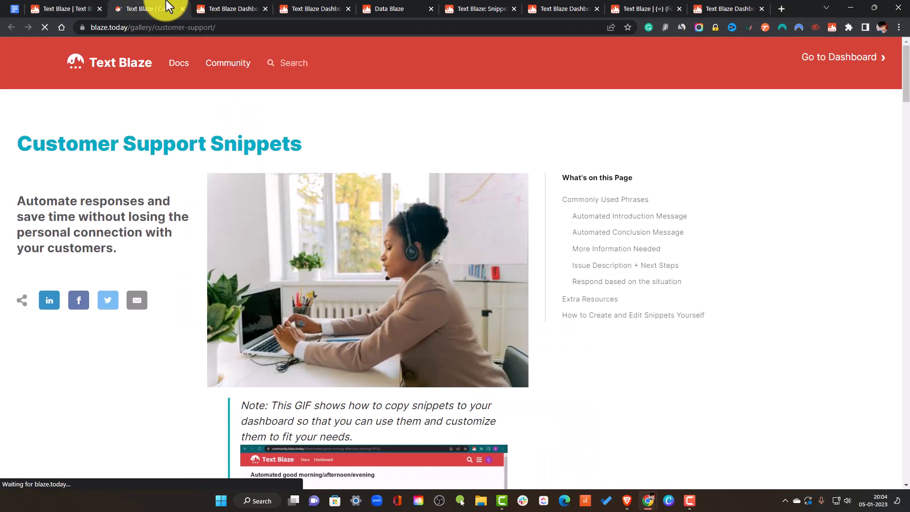
# Copy the "I understand" snippet from the customer support templates to Text Blaze as a draft and open its shortcut for editing
pyautogui.scroll(-20, 370, 183)
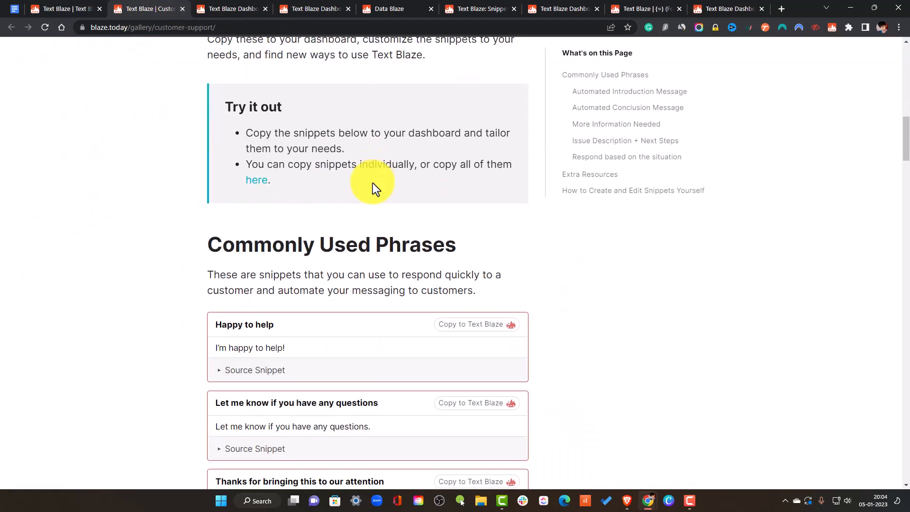
pyautogui.scroll(2, 372, 185)
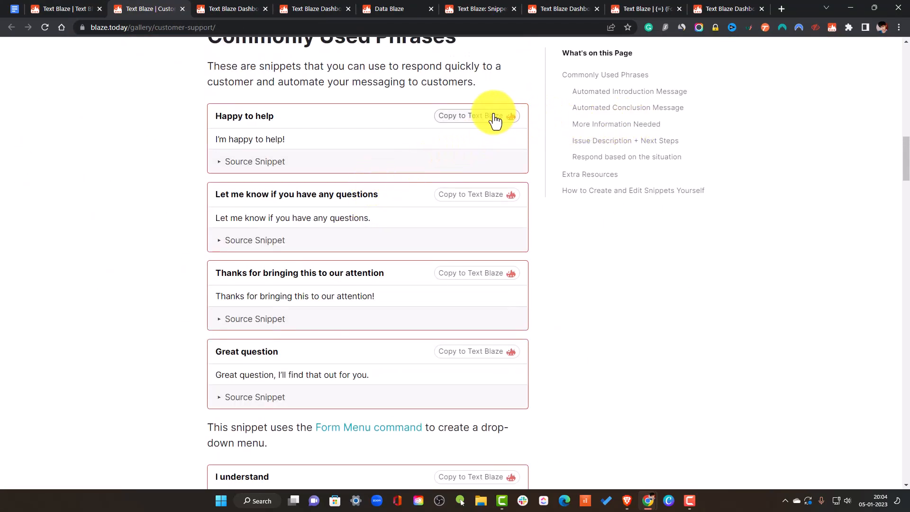
pyautogui.scroll(-7, 547, 195)
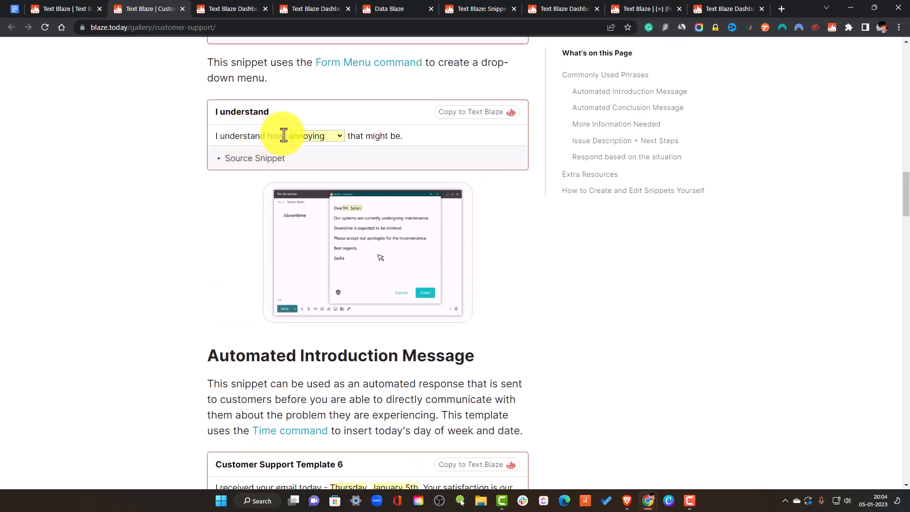
pyautogui.click(483, 112)
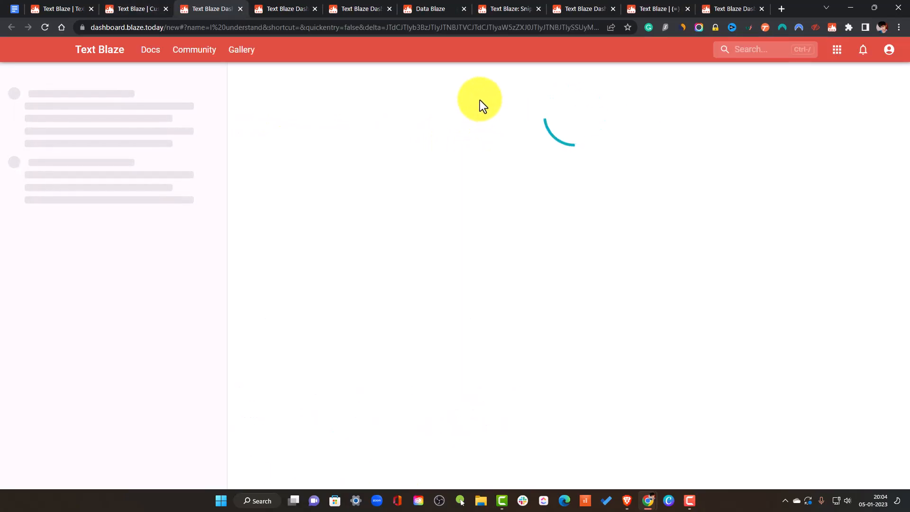
pyautogui.click(562, 135)
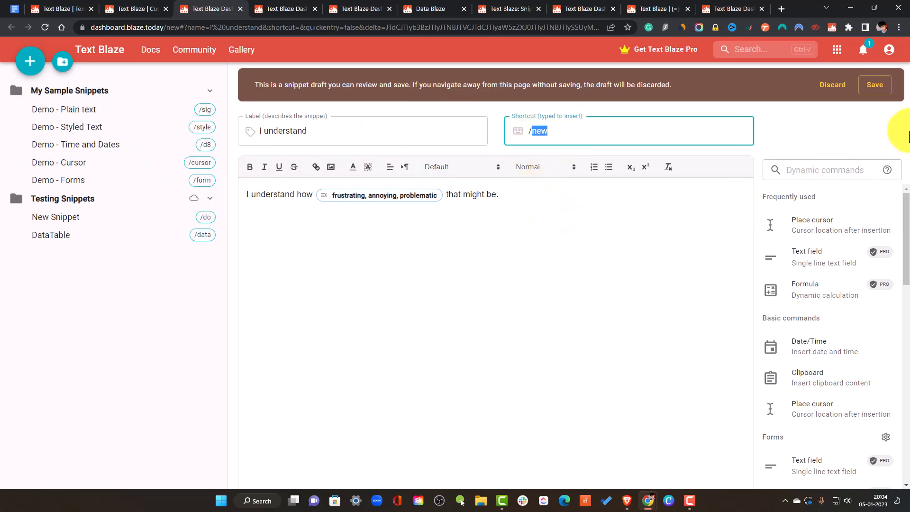
# Return to the Customer Support Snippets page and read through its remaining message templates and extra resources
pyautogui.click(135, 9)
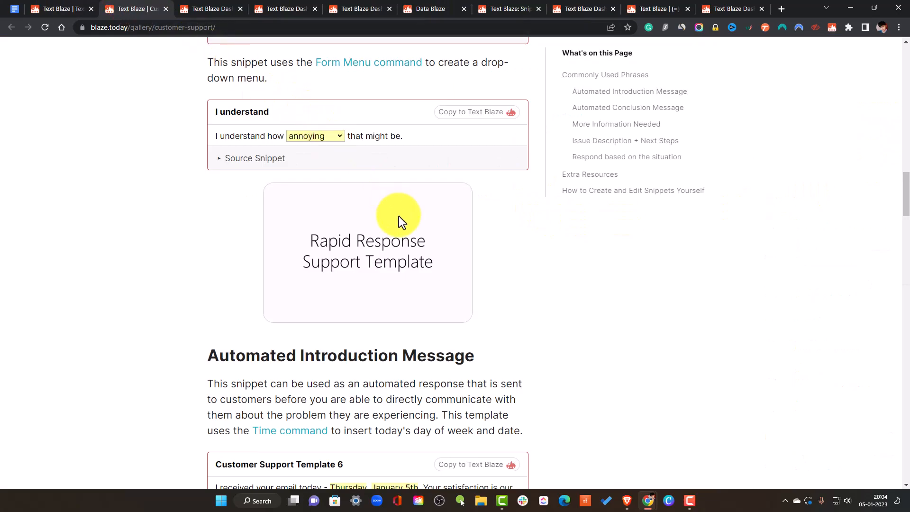
pyautogui.scroll(-8, 399, 215)
pyautogui.scroll(3, 404, 208)
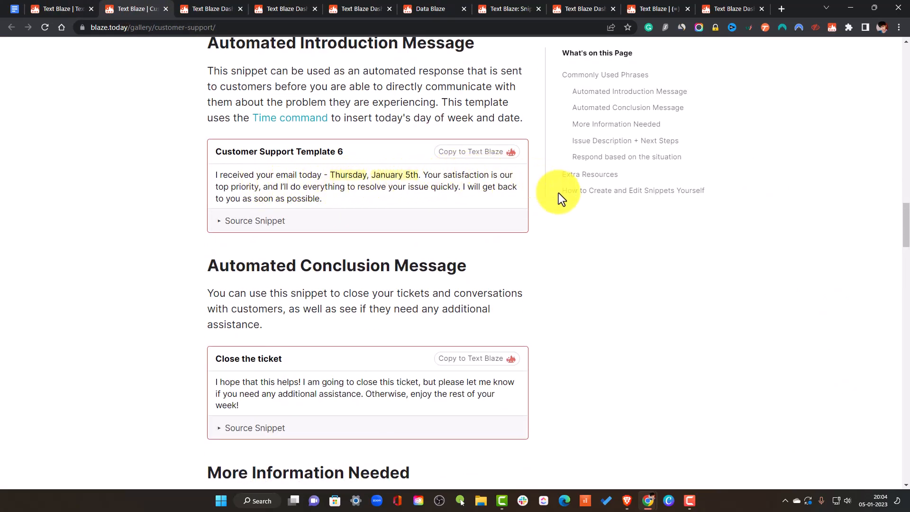
pyautogui.scroll(-6, 467, 234)
pyautogui.scroll(-6, 275, 159)
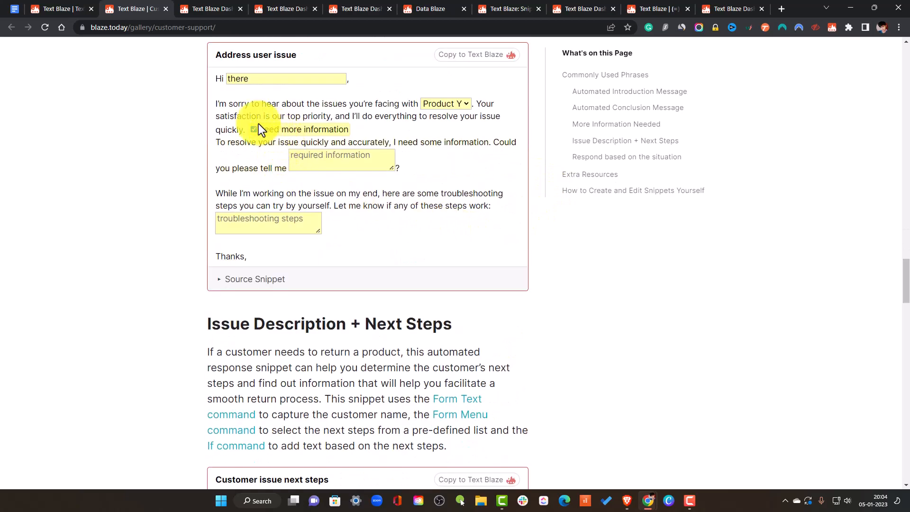
pyautogui.moveTo(240, 104); pyautogui.dragTo(454, 144)
pyautogui.click(457, 144)
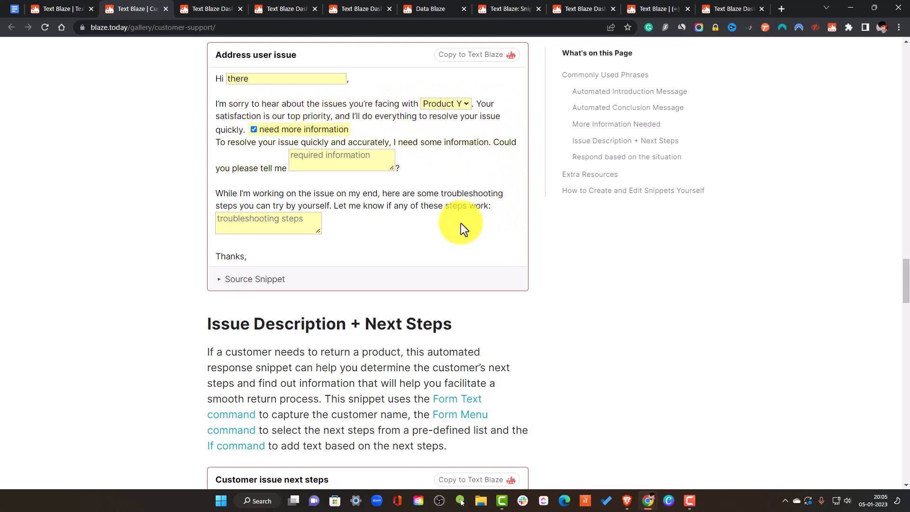
pyautogui.scroll(-8, 408, 217)
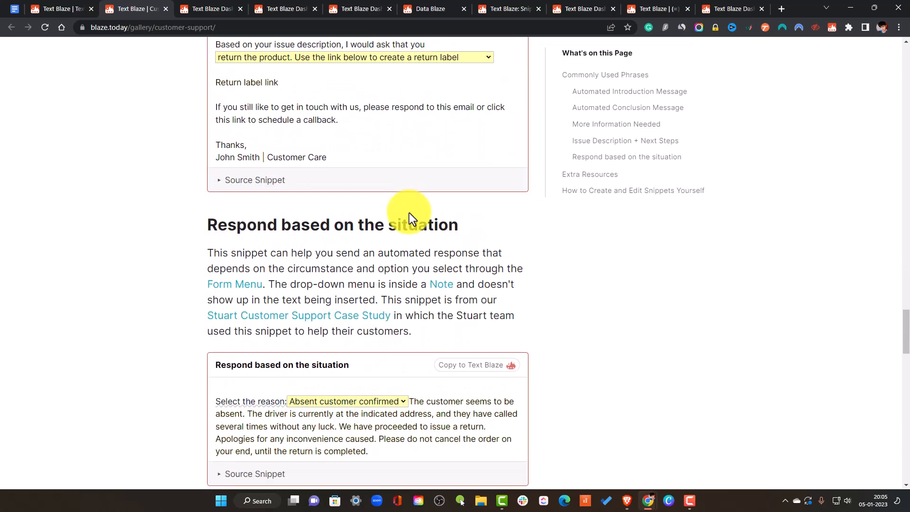
pyautogui.scroll(-5, 409, 213)
pyautogui.scroll(-1, 538, 303)
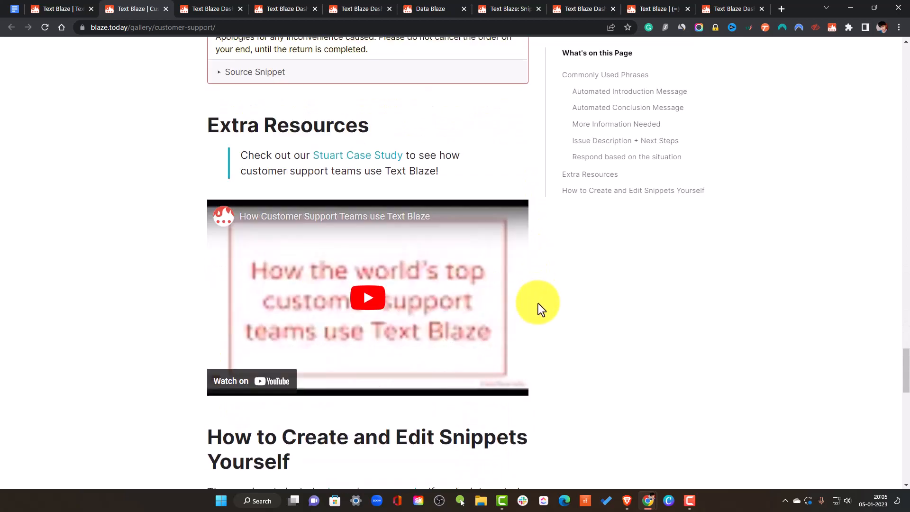
pyautogui.scroll(-10, 544, 298)
pyautogui.scroll(9, 240, 65)
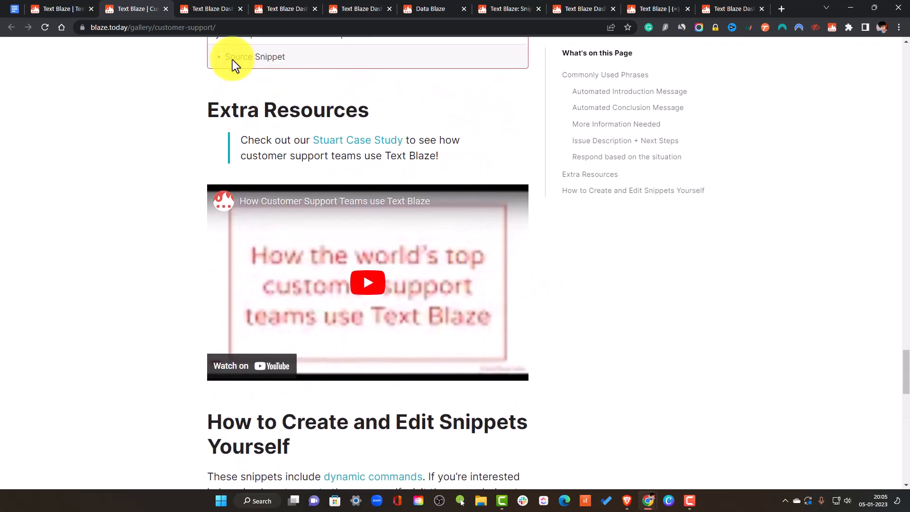
# Go back to the template gallery and look over its templates by role and tool, dynamic commands and calculators
pyautogui.click(49, 7)
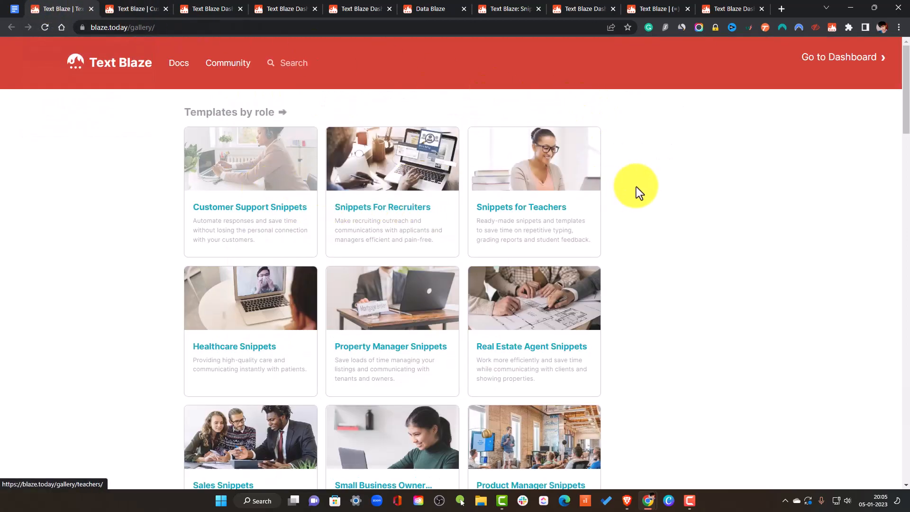
pyautogui.scroll(-5, 645, 195)
pyautogui.scroll(5, 646, 196)
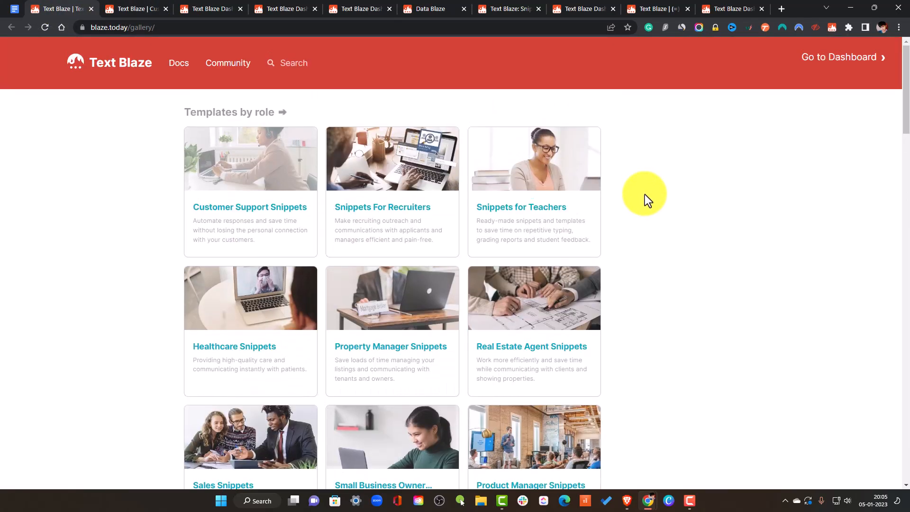
pyautogui.scroll(-5, 731, 243)
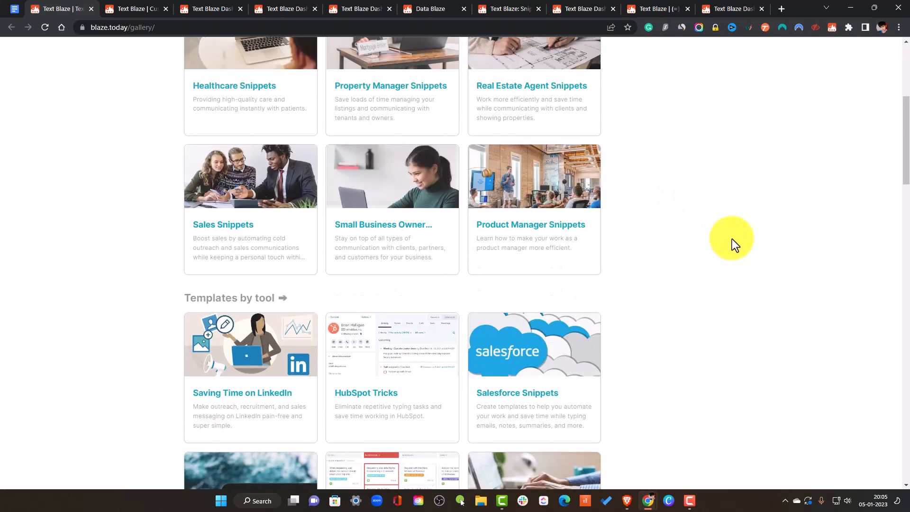
pyautogui.scroll(-2, 733, 244)
pyautogui.scroll(-2, 731, 239)
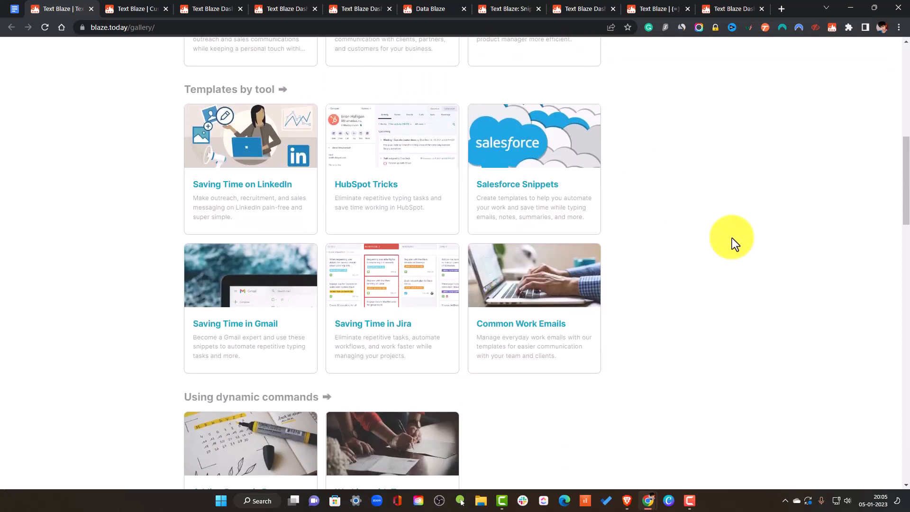
pyautogui.scroll(-4, 732, 238)
pyautogui.scroll(-5, 732, 238)
pyautogui.scroll(5, 730, 234)
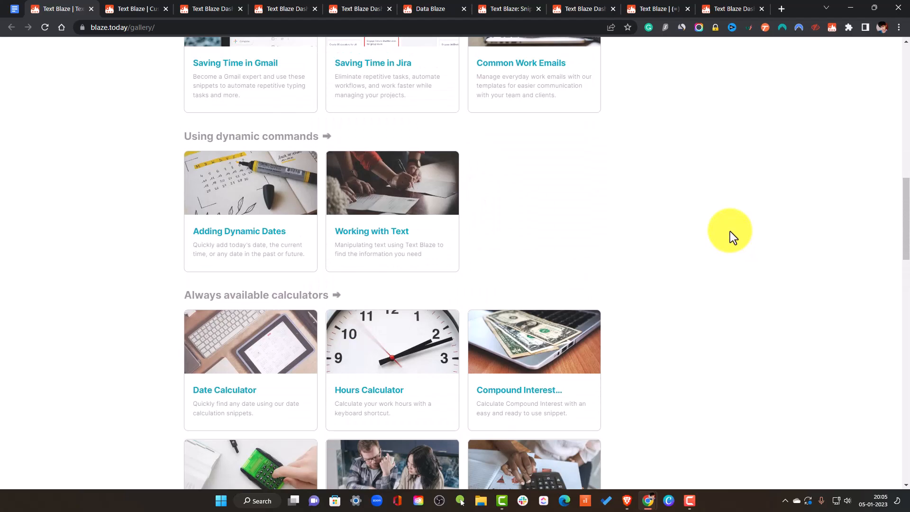
# Look over the rest of the template gallery, including the calculators and user stories
pyautogui.scroll(-7, 730, 233)
pyautogui.scroll(-7, 730, 231)
pyautogui.scroll(11, 731, 230)
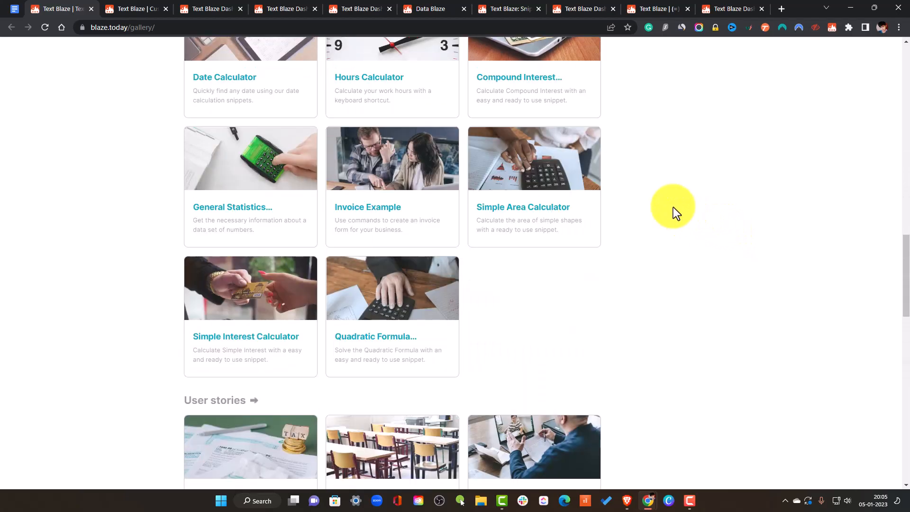
# Return to the TextBlaze document and open its Updates link to the January Development Update post
pyautogui.click(123, 8)
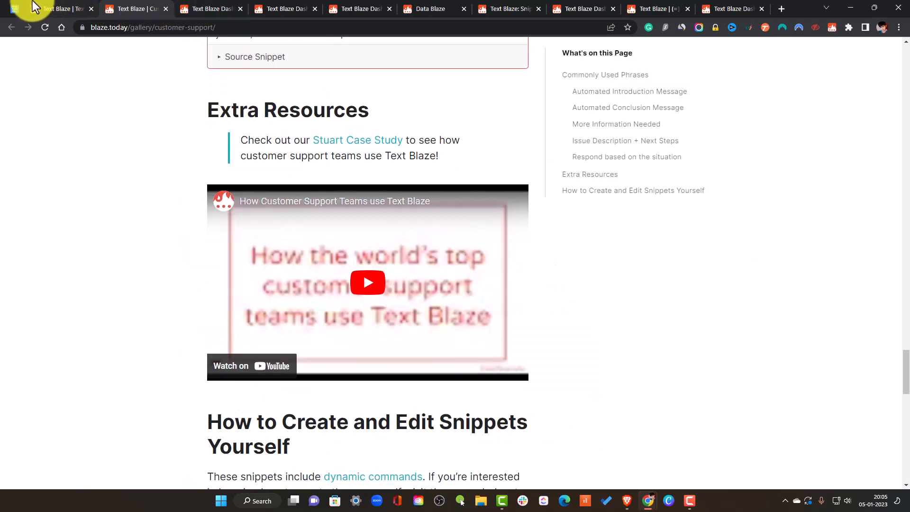
pyautogui.click(15, 7)
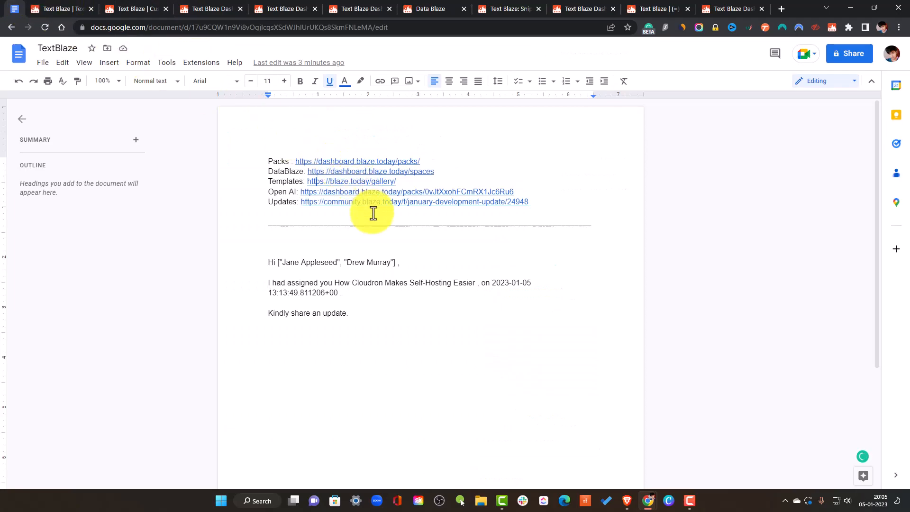
pyautogui.click(429, 204)
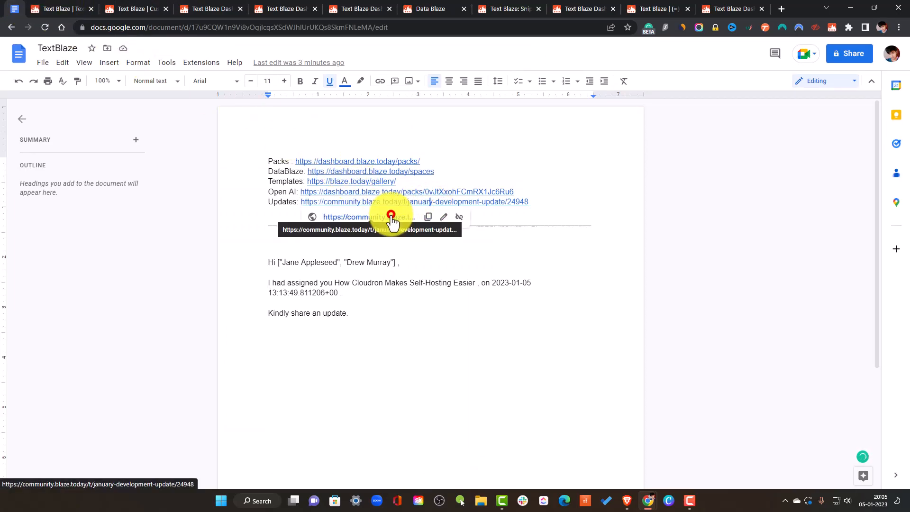
pyautogui.click(393, 216)
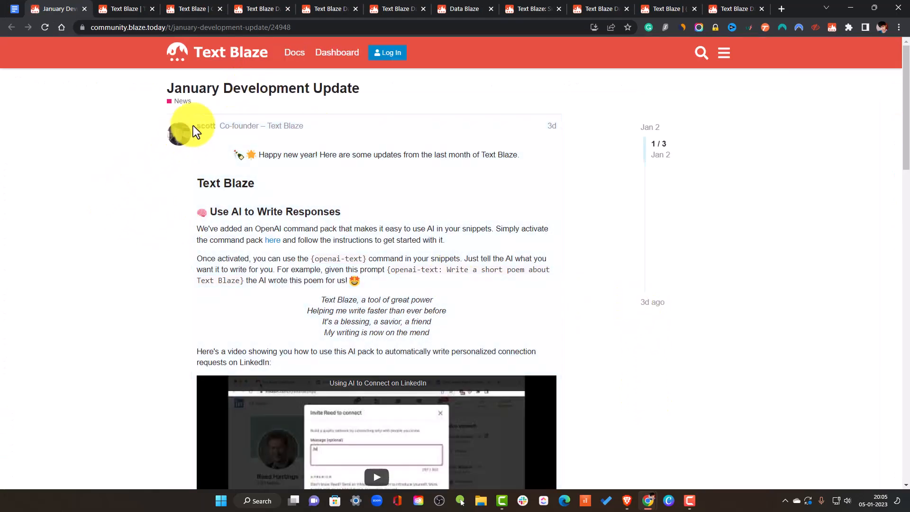
# From the "I understand" snippet draft, open the Text Blaze Community forum in a new tab, keeping the unsaved draft open
pyautogui.click(120, 9)
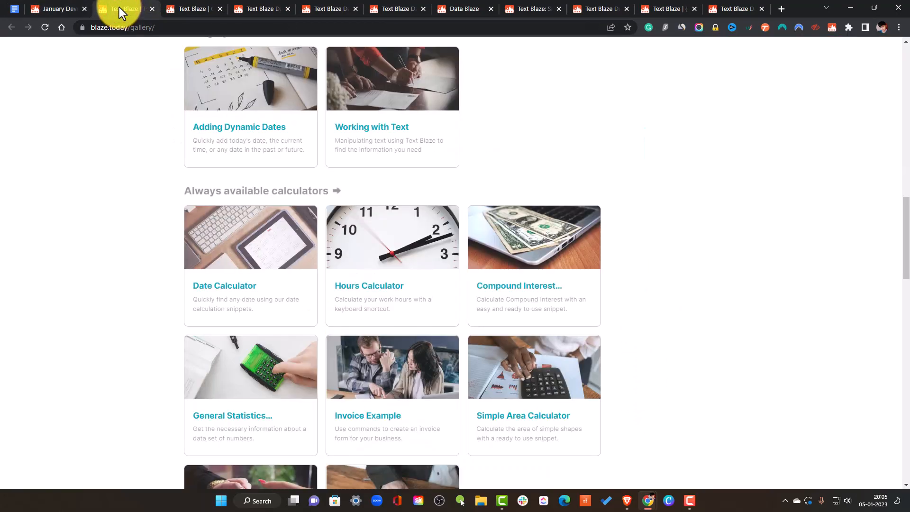
pyautogui.click(175, 9)
pyautogui.click(240, 8)
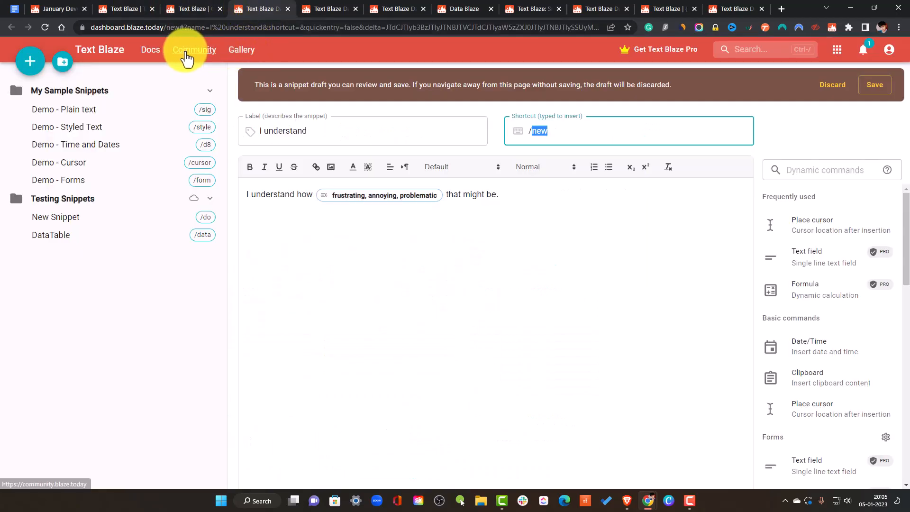
pyautogui.click(206, 51)
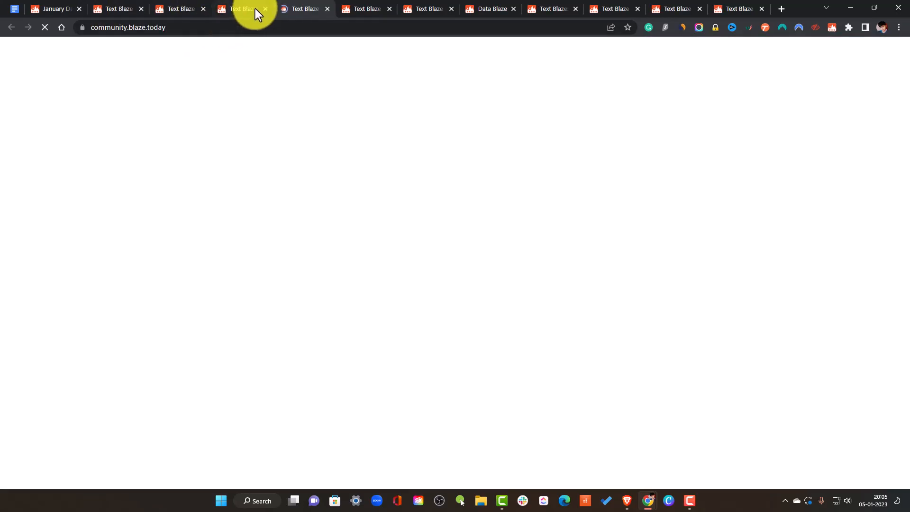
pyautogui.click(266, 8)
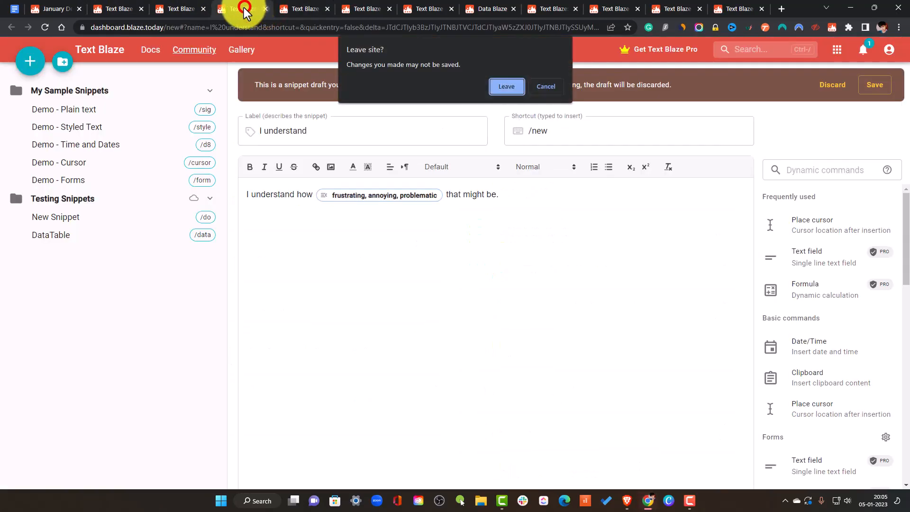
pyautogui.click(545, 89)
pyautogui.click(306, 7)
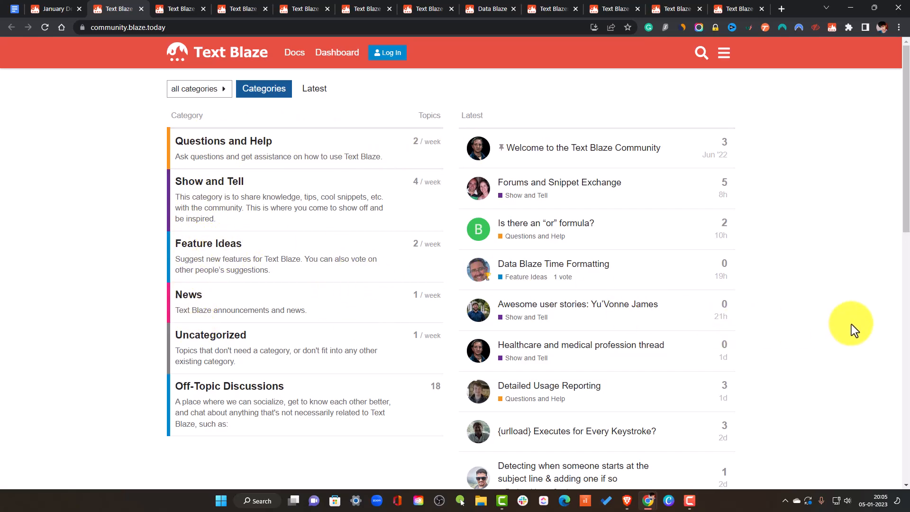
# Open the January Development Update topic in the community's News category and read its section on writing responses with AI
pyautogui.click(187, 300)
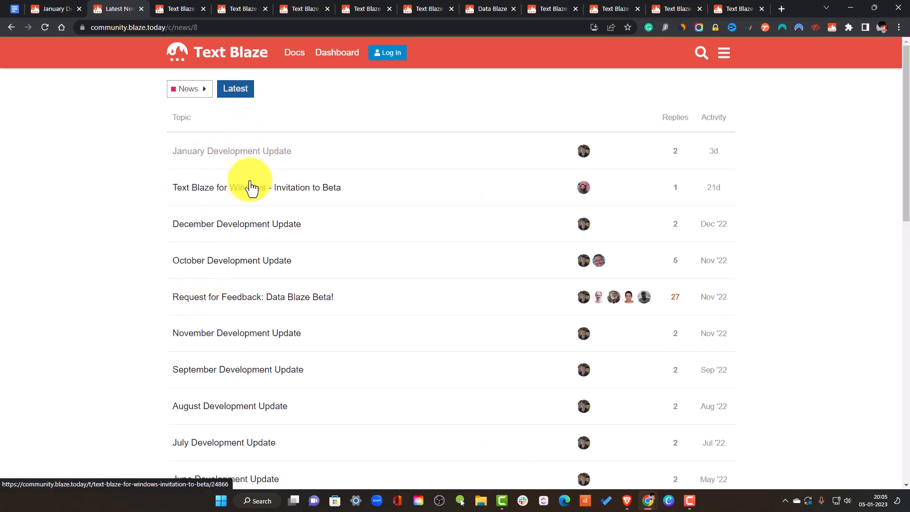
pyautogui.click(232, 152)
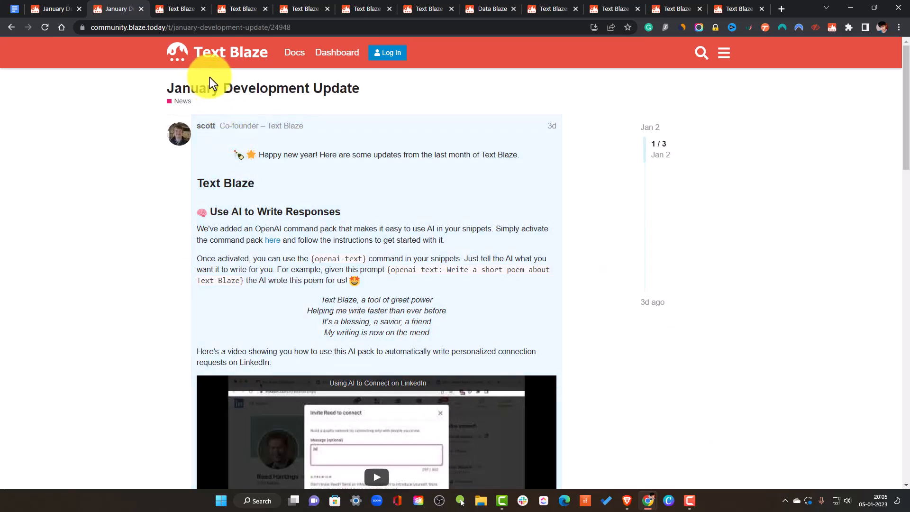
pyautogui.scroll(-2, 288, 122)
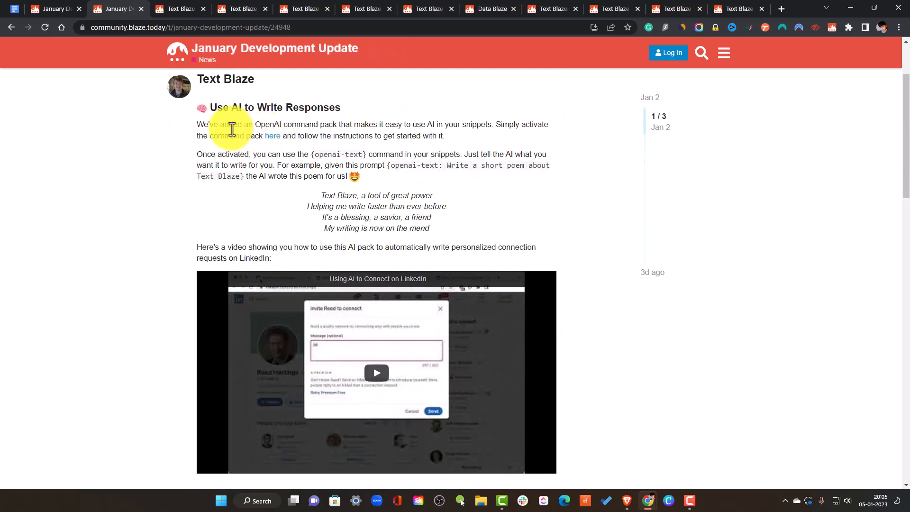
# Read the Native Windows App Beta section, check the taskbar's hidden icons and highlight the section's announcement paragraph
pyautogui.scroll(-6, 362, 148)
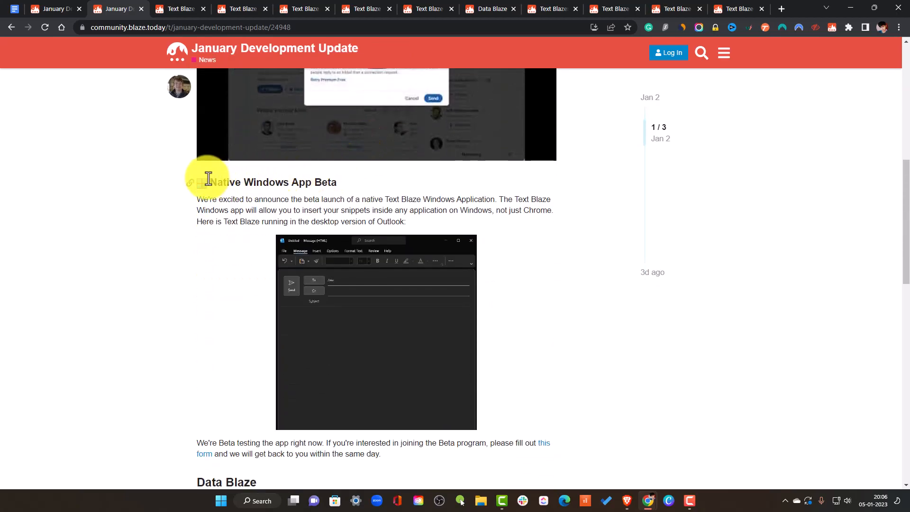
pyautogui.moveTo(217, 180); pyautogui.dragTo(359, 189)
pyautogui.click(361, 189)
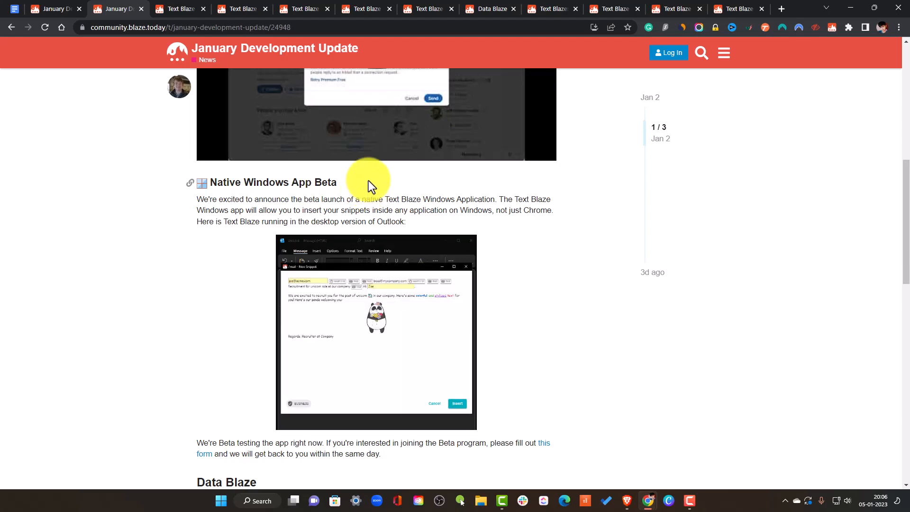
pyautogui.click(783, 501)
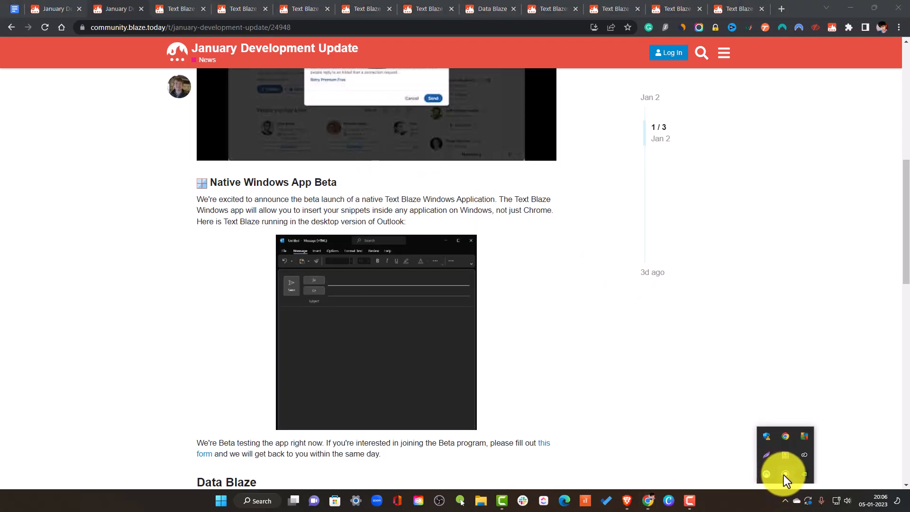
pyautogui.click(784, 500)
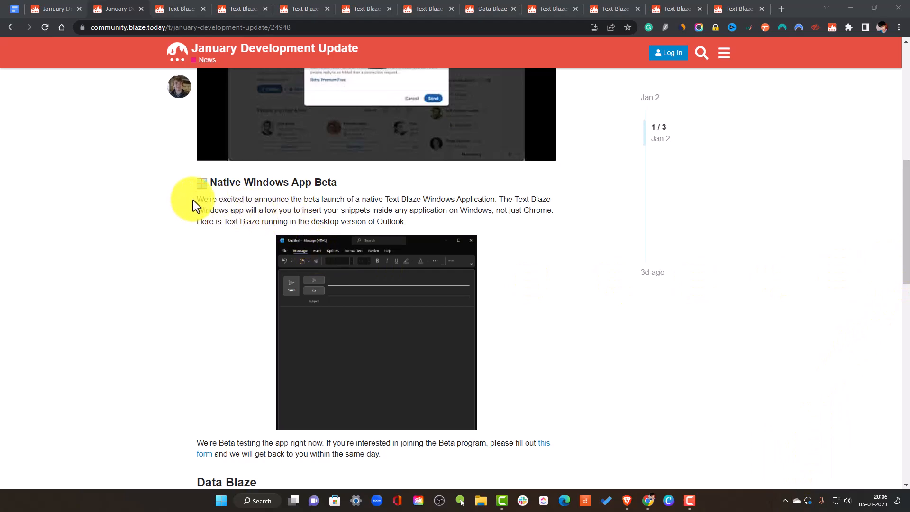
pyautogui.moveTo(430, 221); pyautogui.dragTo(198, 200)
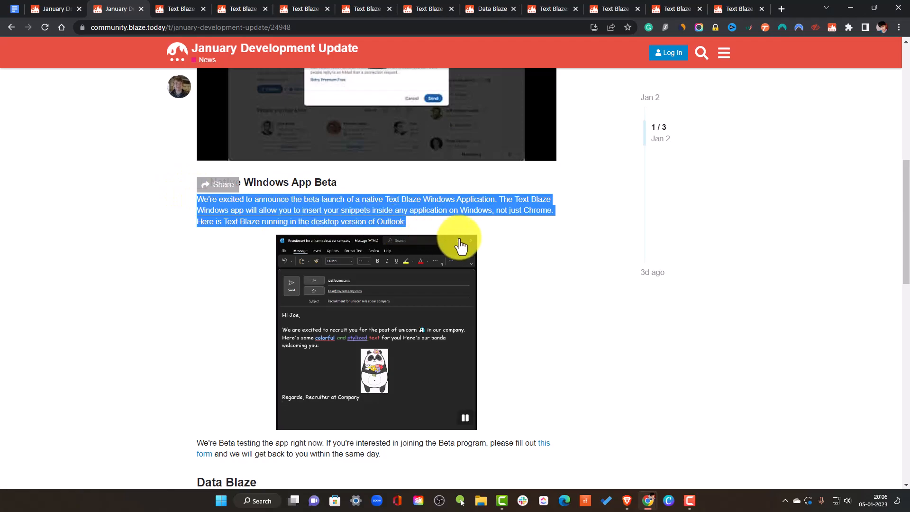
# Read the update's Data Blaze sections on password-protected forms and improved usability, and return to the beginning of the post
pyautogui.scroll(-5, 477, 248)
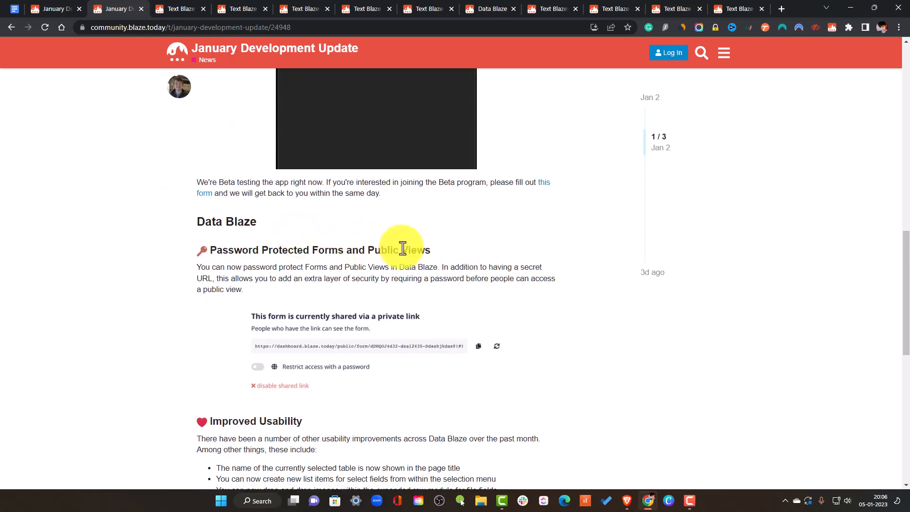
pyautogui.scroll(7, 384, 250)
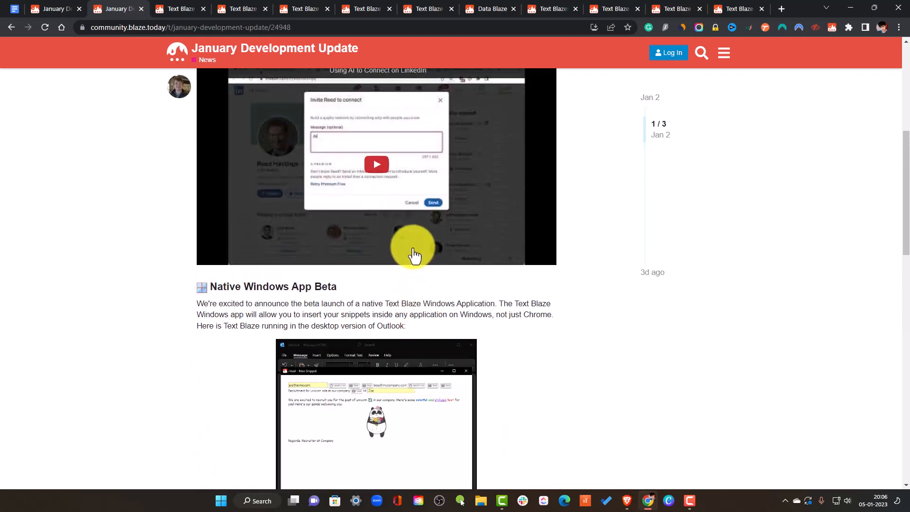
pyautogui.scroll(-4, 413, 255)
pyautogui.scroll(-3, 411, 258)
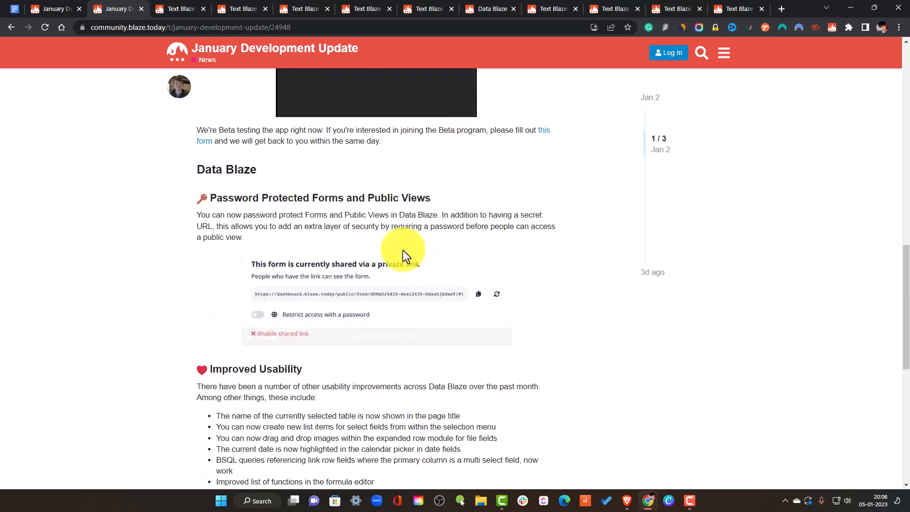
pyautogui.scroll(6, 393, 190)
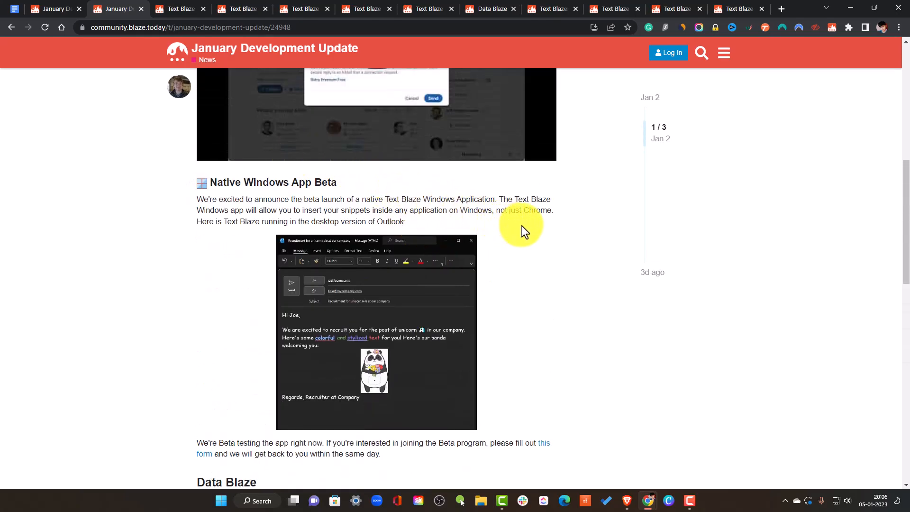
pyautogui.scroll(-6, 521, 227)
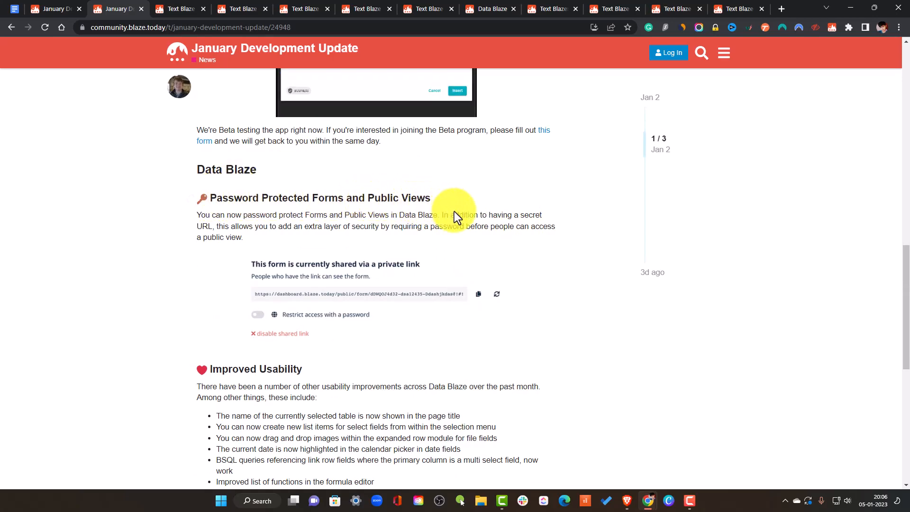
pyautogui.scroll(-3, 455, 223)
pyautogui.scroll(-5, 450, 219)
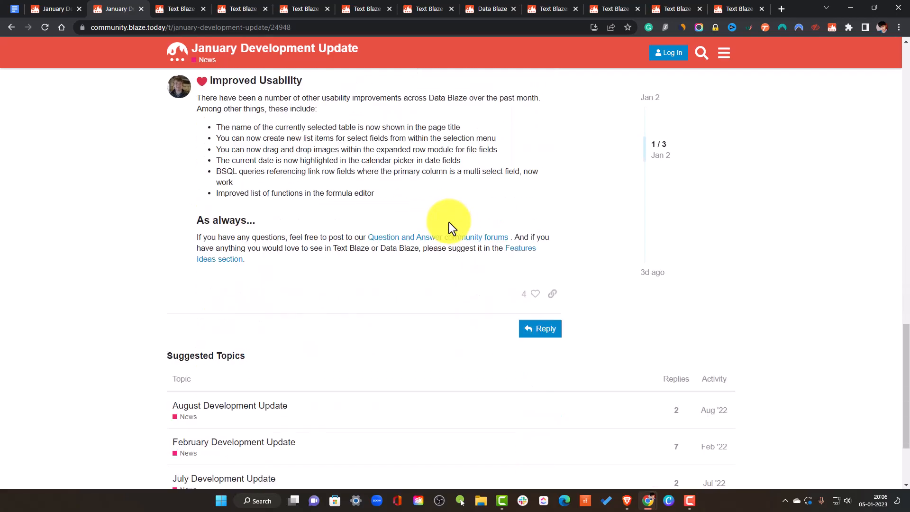
pyautogui.scroll(20, 450, 223)
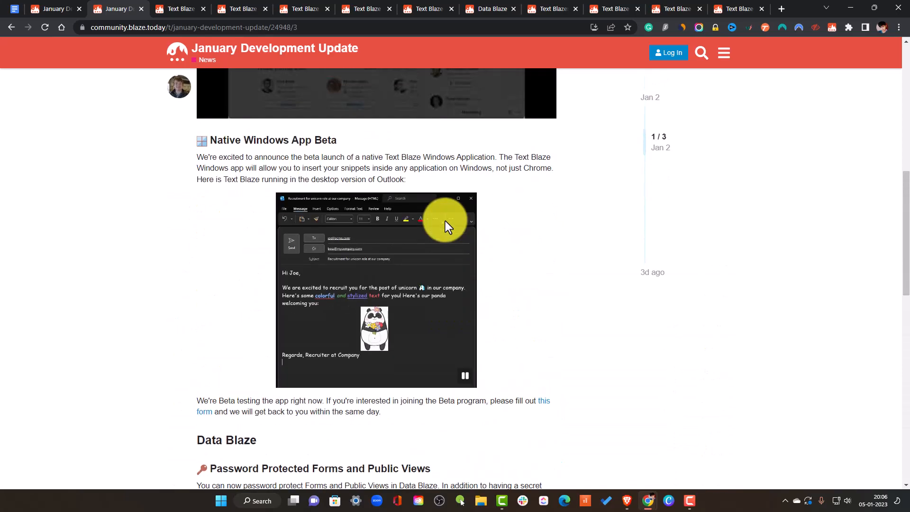
pyautogui.moveTo(908, 150); pyautogui.dragTo(907, 137)
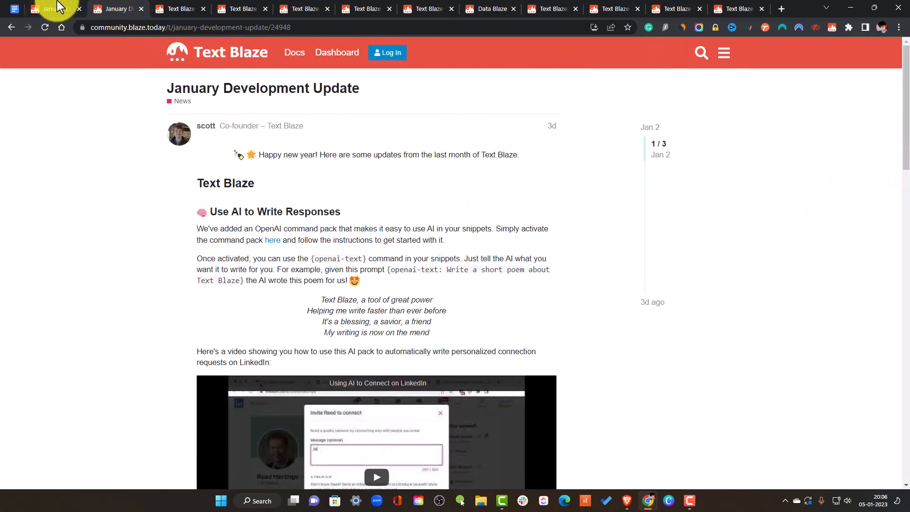
# Return to the "I understand" snippet draft and look through its dynamic commands as far as the Data Blaze and Miscellaneous groups
pyautogui.click(5, 8)
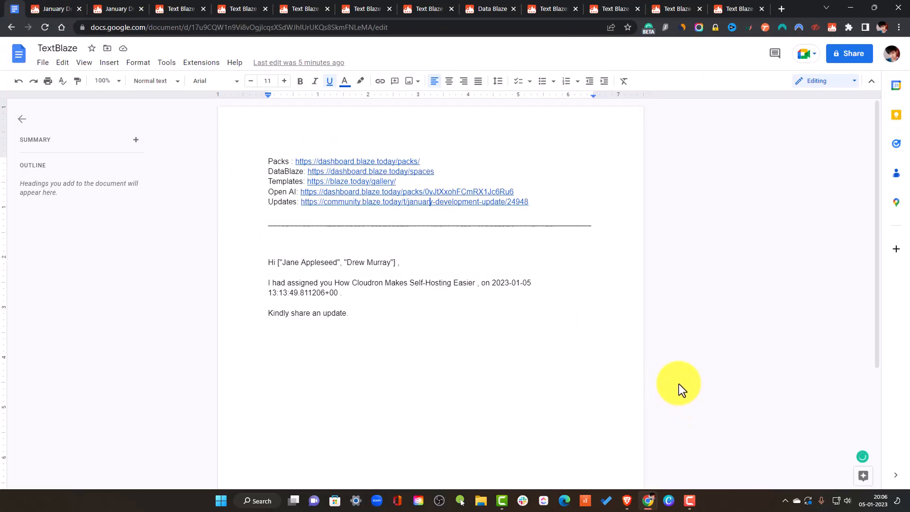
pyautogui.click(213, 7)
pyautogui.click(232, 7)
pyautogui.click(288, 6)
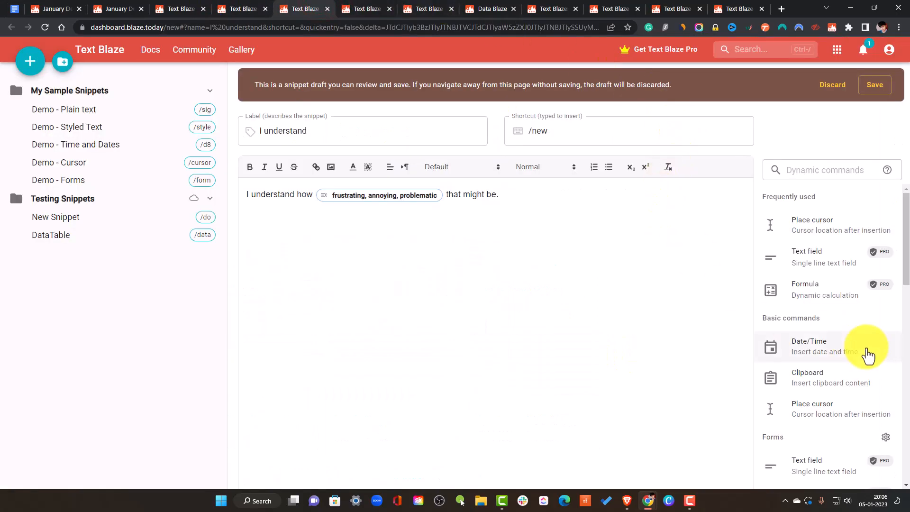
pyautogui.scroll(-5, 862, 349)
pyautogui.moveTo(904, 341); pyautogui.dragTo(901, 388)
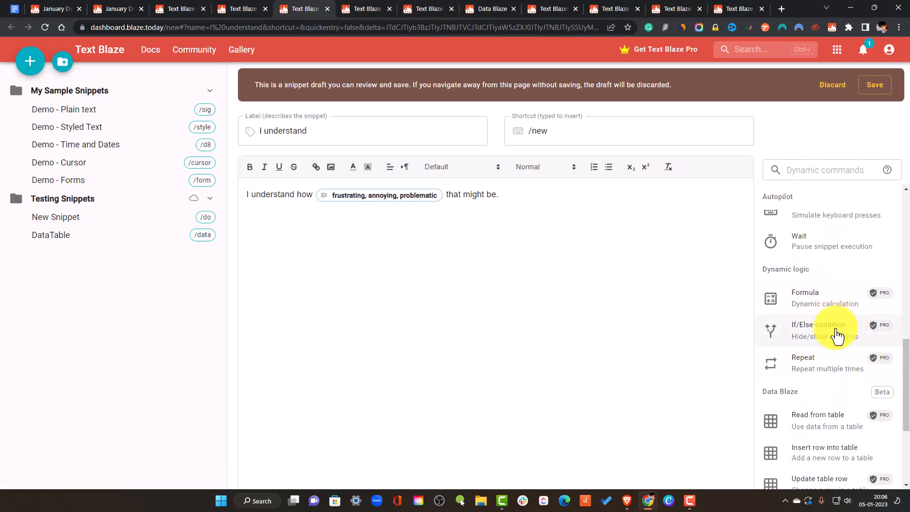
pyautogui.scroll(-2, 843, 334)
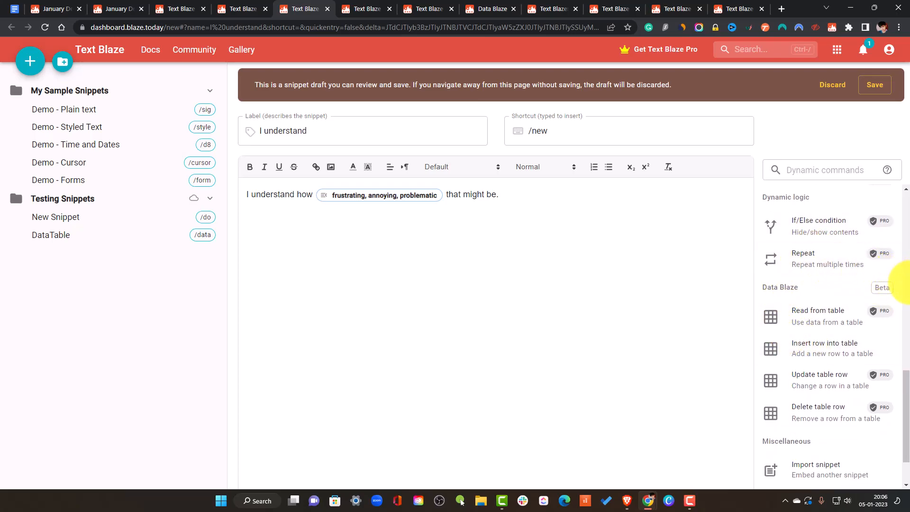
pyautogui.moveTo(906, 446); pyautogui.dragTo(908, 481)
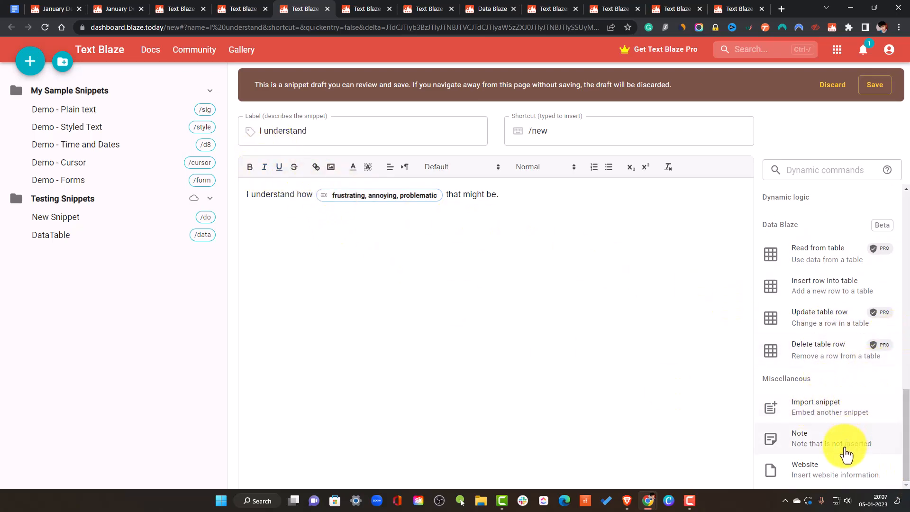
# View the Website command's options, dismiss them without inserting anything and return to the start of the dynamic commands list
pyautogui.click(841, 468)
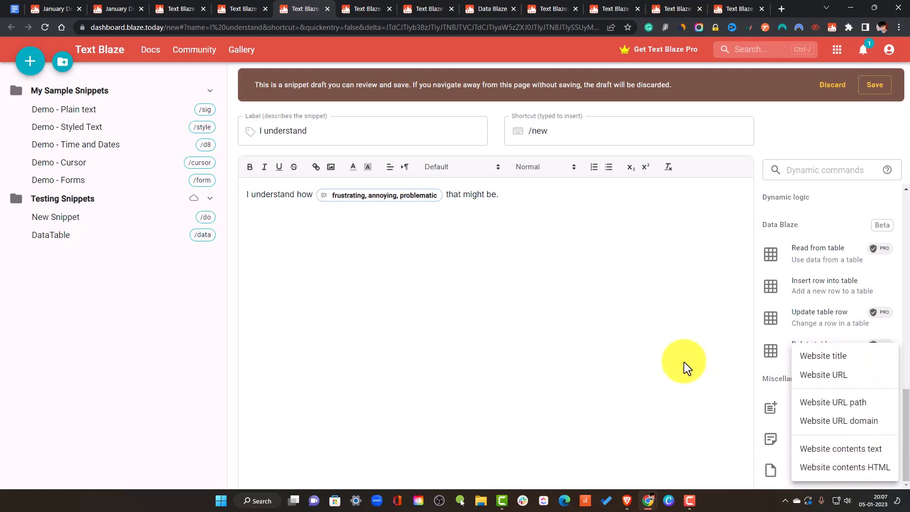
pyautogui.click(811, 222)
pyautogui.scroll(7, 838, 303)
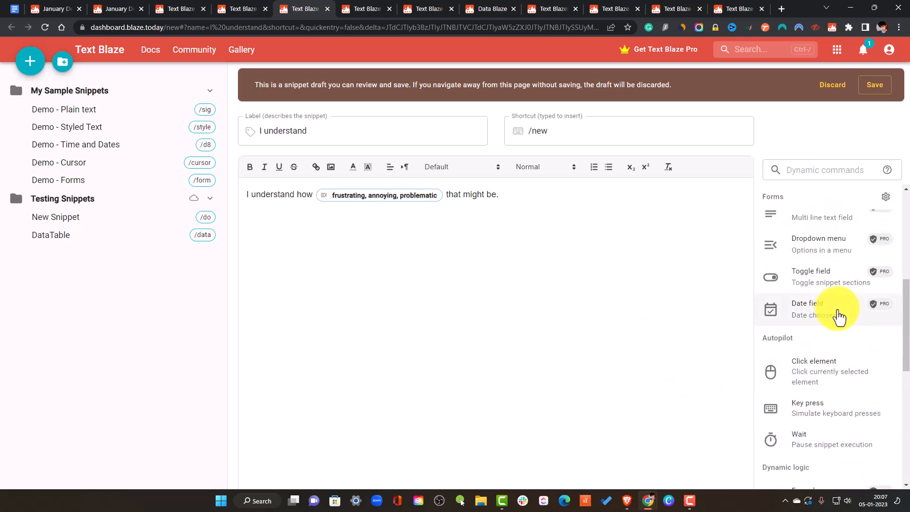
pyautogui.moveTo(907, 304); pyautogui.dragTo(908, 205)
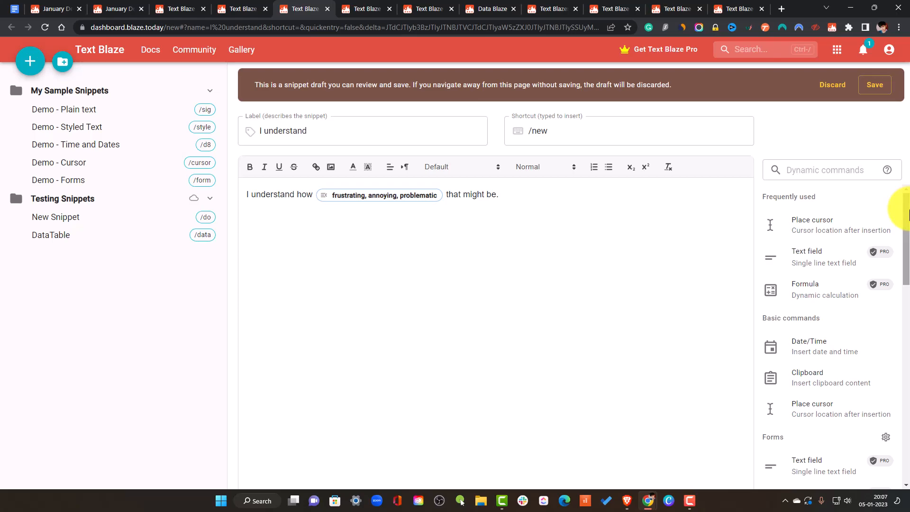
pyautogui.click(690, 498)
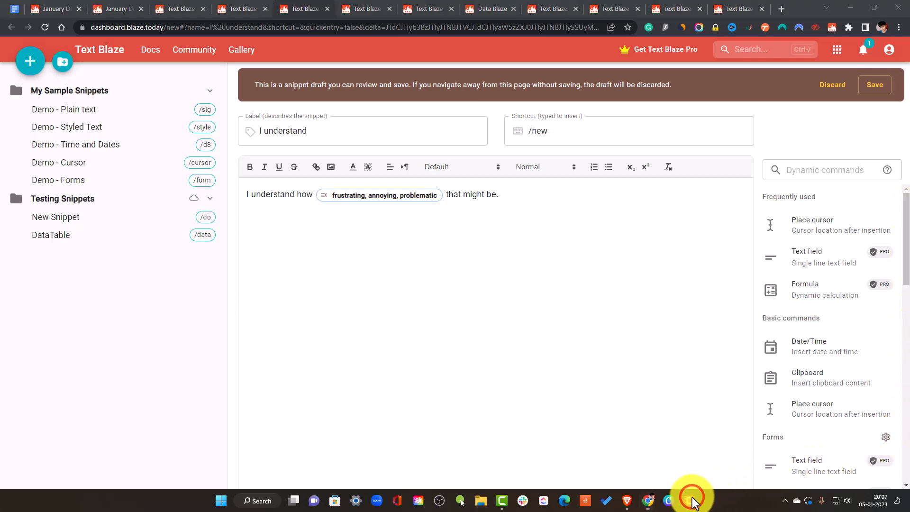